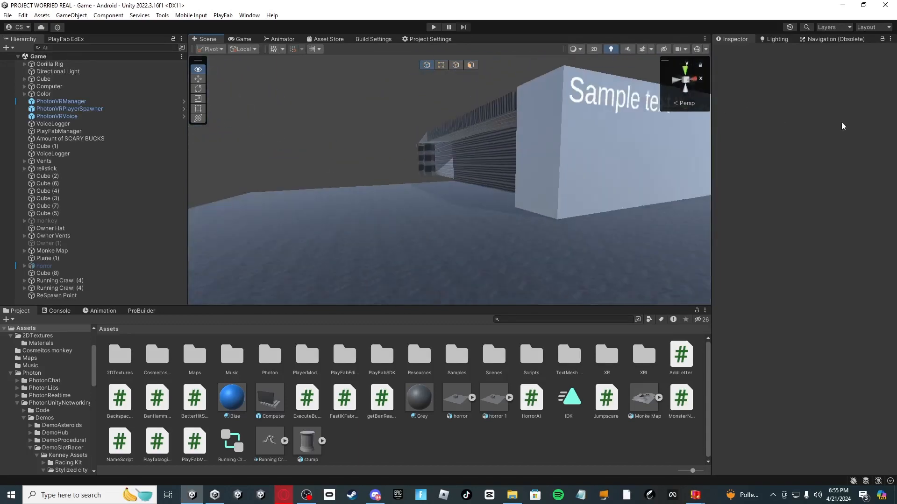
pyautogui.press('w')
pyautogui.press('w')
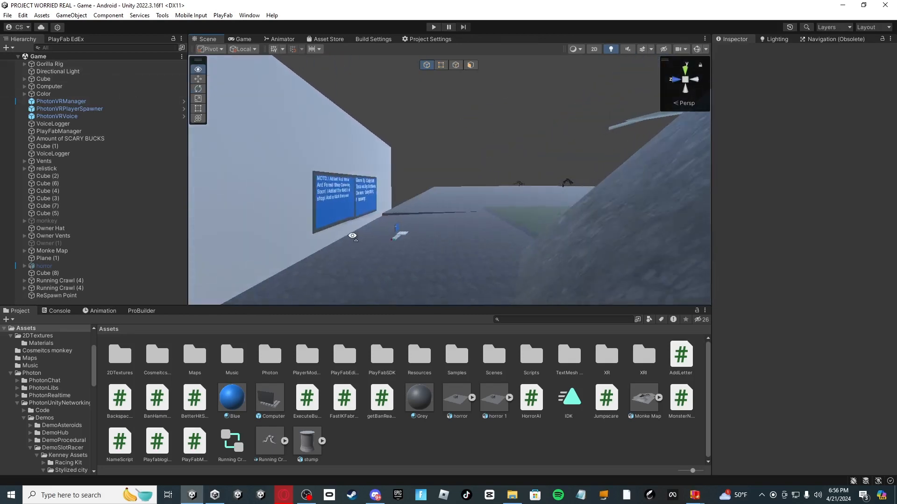
# - Switch to Discord and open the Project Worried server
pyautogui.click(375, 495)
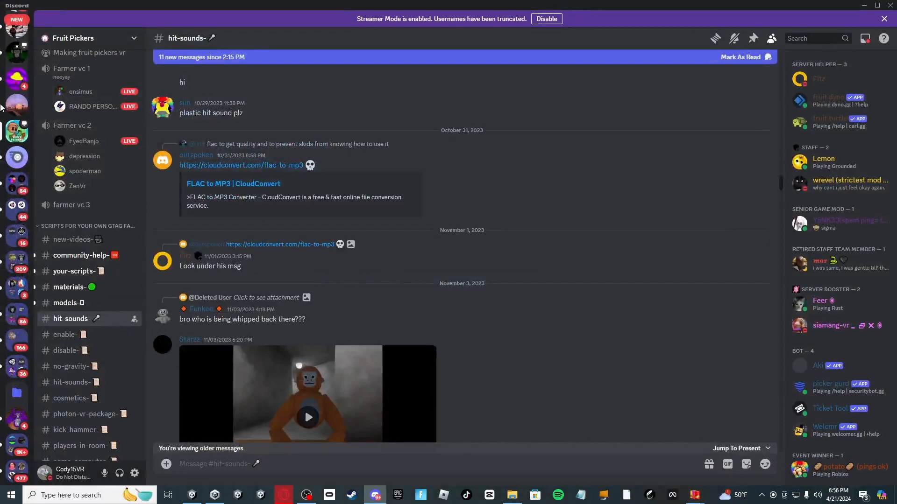
pyautogui.scroll(6, 9, 110)
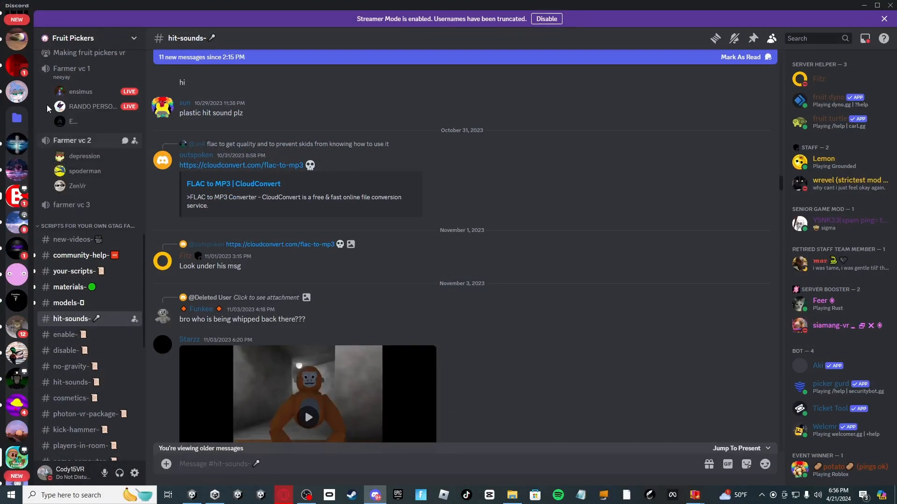
pyautogui.scroll(2, 18, 66)
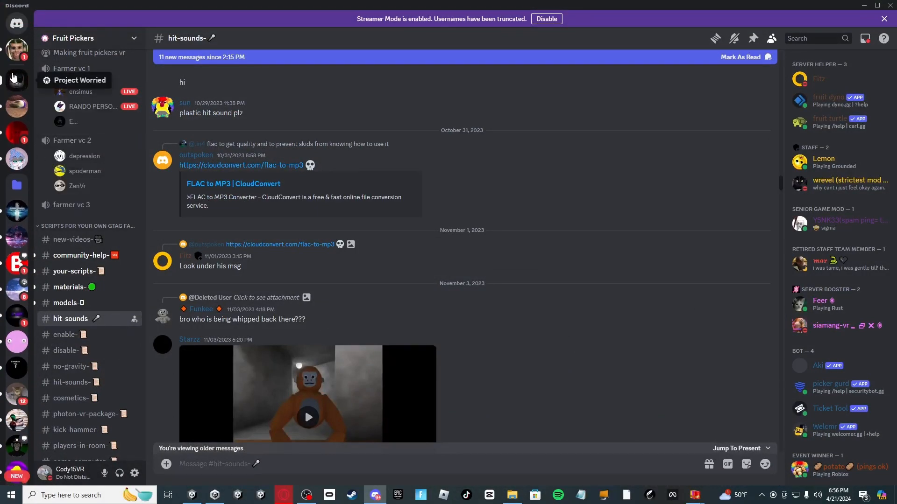
pyautogui.click(16, 48)
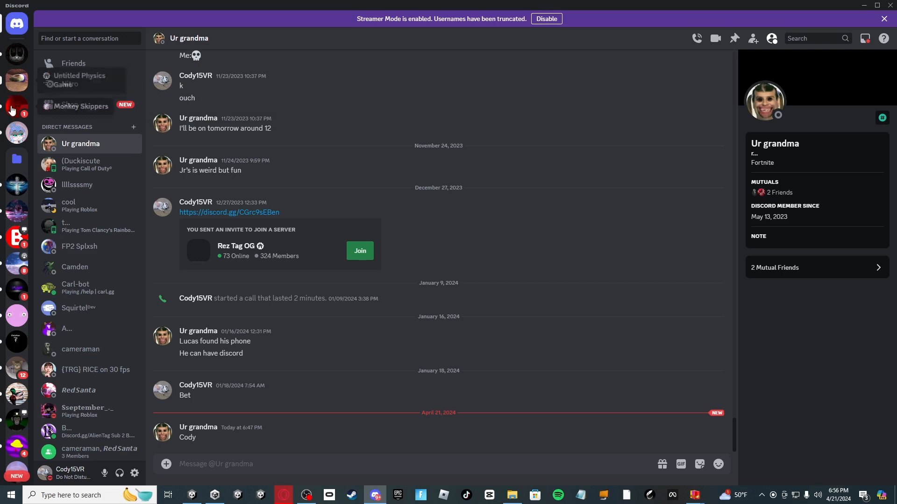
pyautogui.click(16, 185)
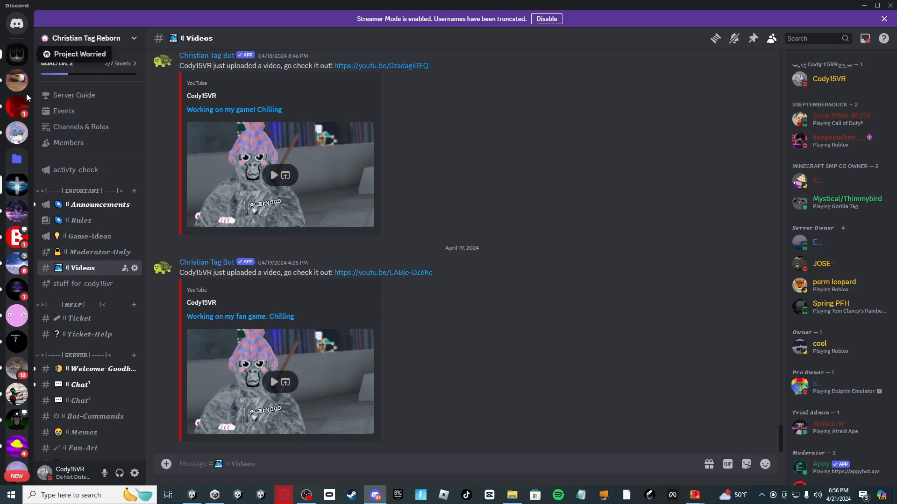
pyautogui.click(18, 54)
# - Create a text channel named photon-vr in the Important category of the Project Worried server
pyautogui.scroll(1, 106, 164)
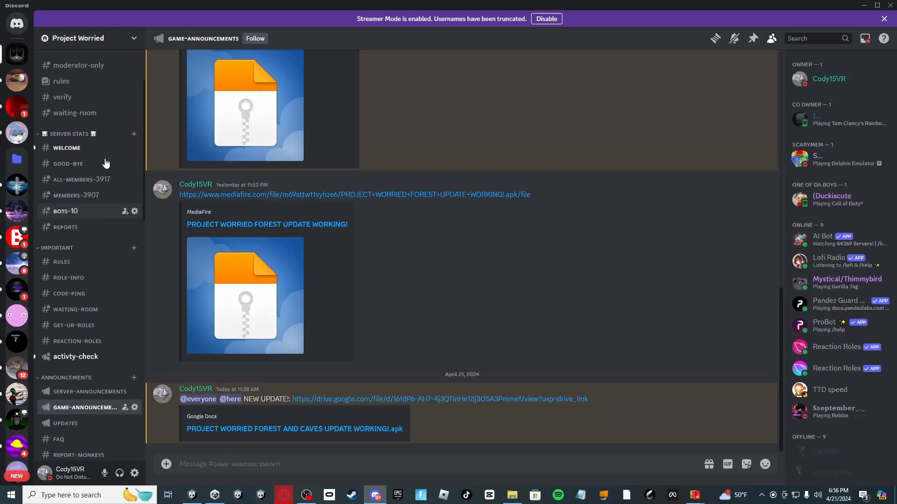
pyautogui.scroll(-1, 106, 164)
pyautogui.click(133, 202)
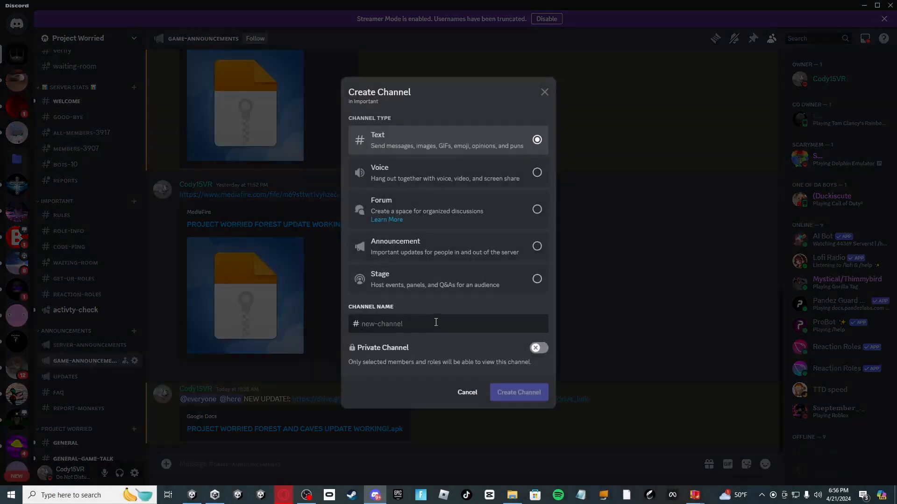
pyautogui.write('p')
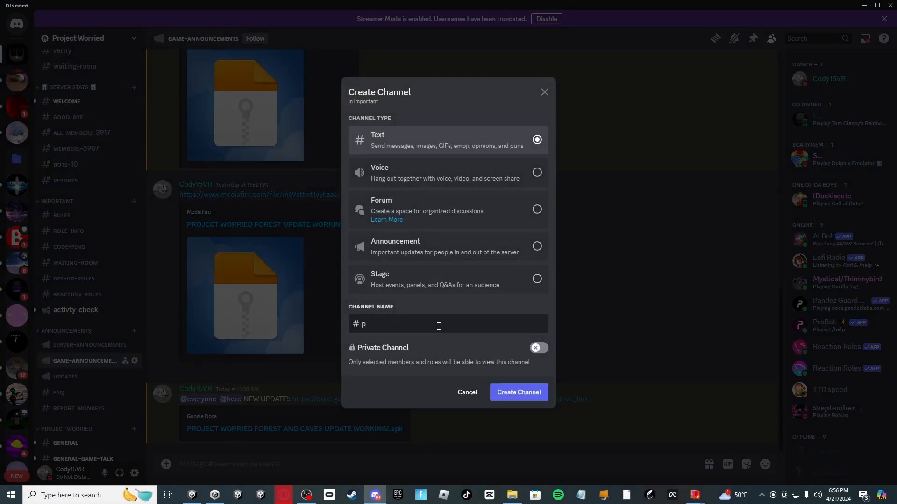
pyautogui.write('hoton-vr')
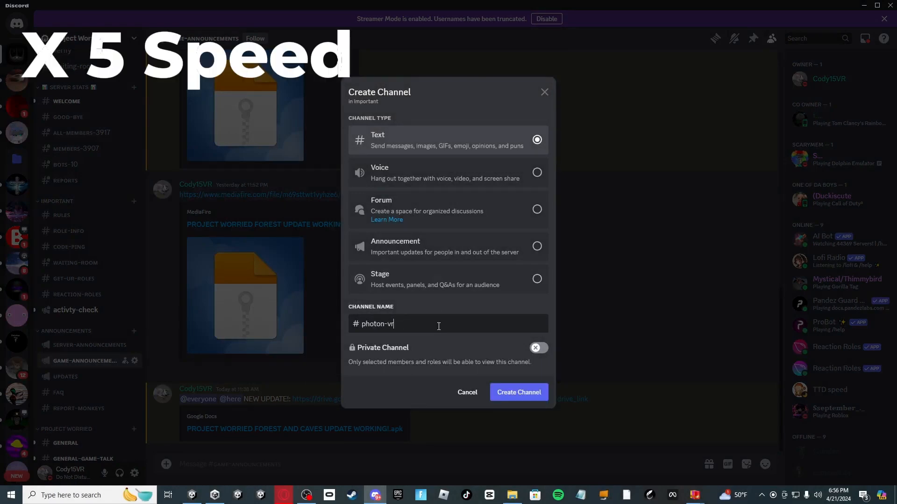
pyautogui.press('Return')
# - Create a channel named playfab in the Server Stats category
pyautogui.click(133, 87)
pyautogui.write('playfab')
pyautogui.press('Return')
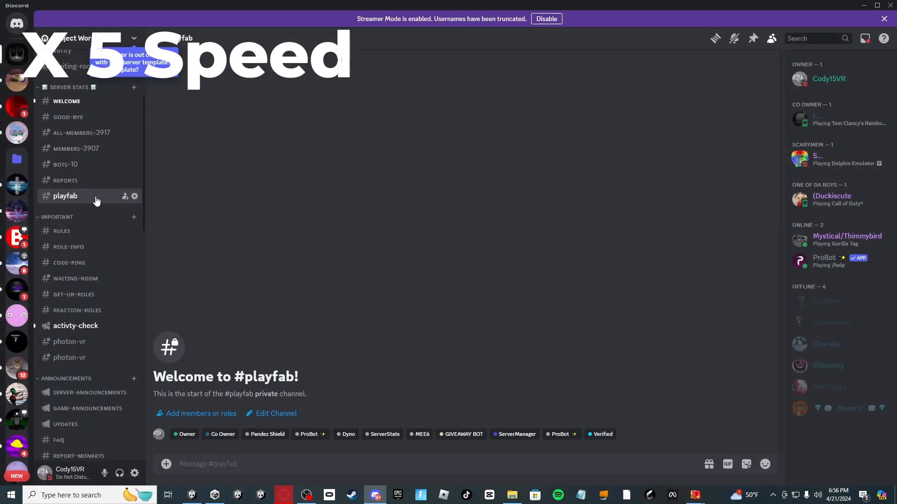
# - Delete the playfab channel from the Server Stats category
pyautogui.click(135, 196)
pyautogui.click(667, 48)
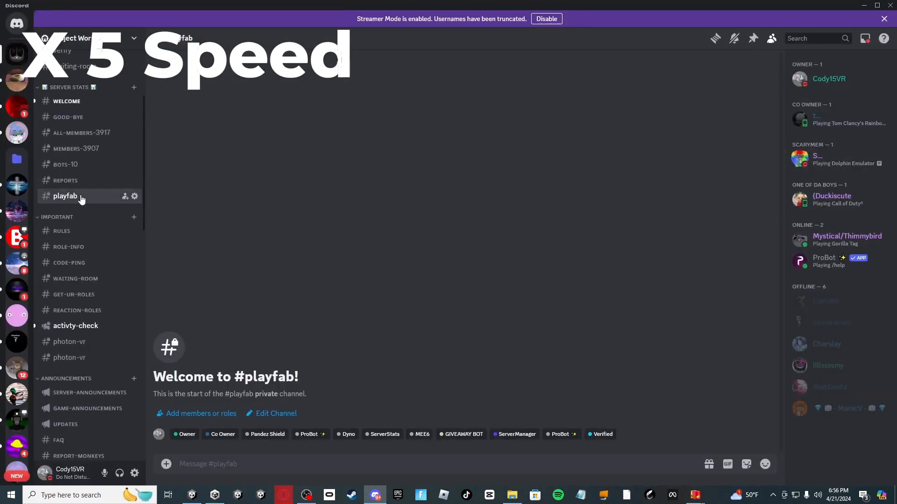
pyautogui.click(138, 199)
pyautogui.click(252, 127)
pyautogui.click(514, 271)
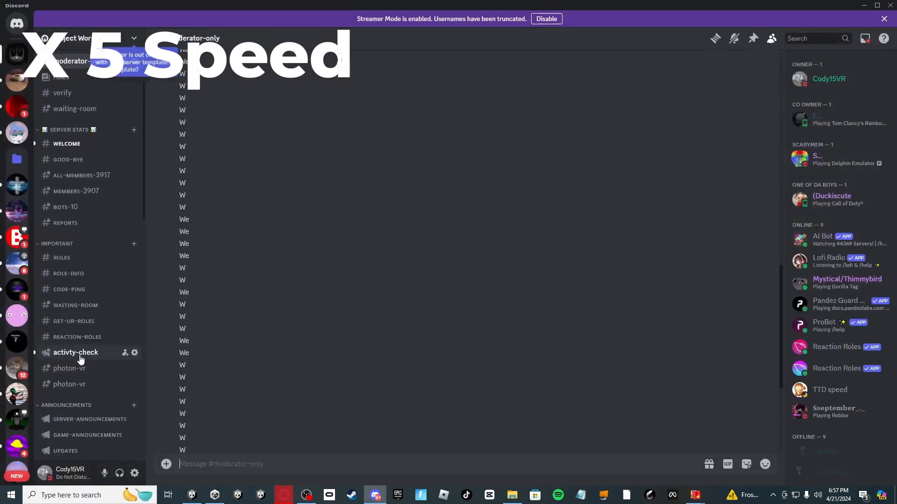
# - Rename the second photon-vr channel in the Important category to playfab
pyautogui.click(84, 384)
pyautogui.click(134, 384)
pyautogui.moveTo(397, 81); pyautogui.dragTo(294, 102)
pyautogui.write('playfab')
pyautogui.press('Return')
pyautogui.press('Escape')
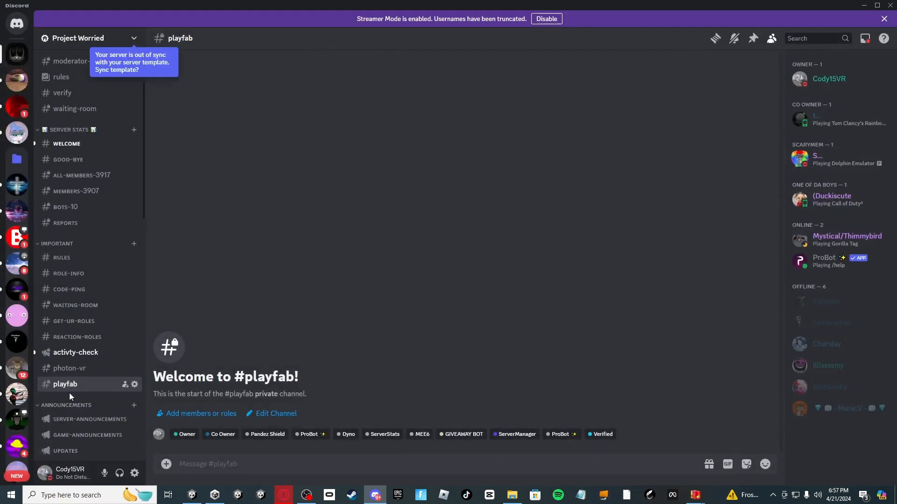
# - Start a file upload in the photon-vr channel and browse to the Download 2 folder on Local Disk (D:)
pyautogui.click(70, 369)
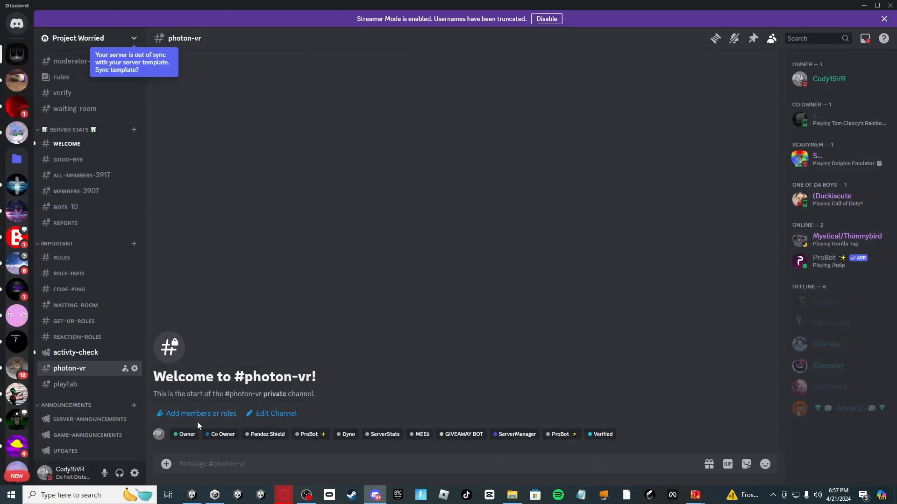
pyautogui.click(166, 464)
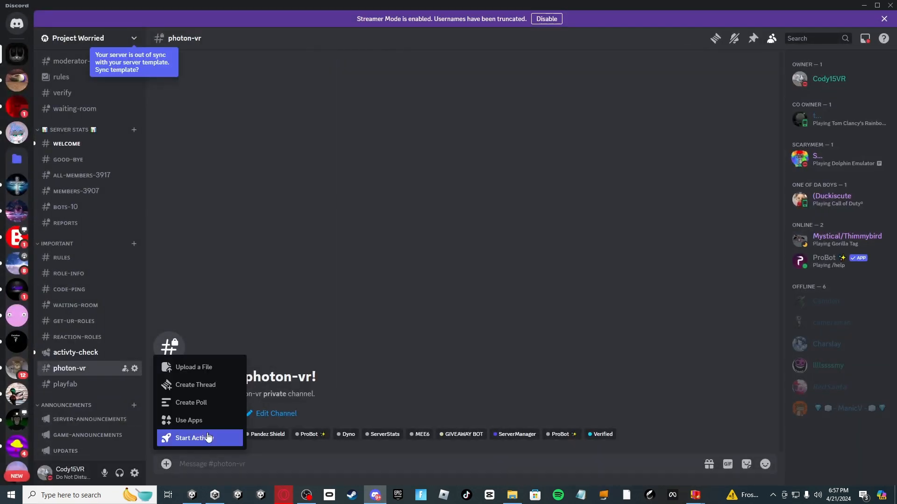
pyautogui.click(194, 369)
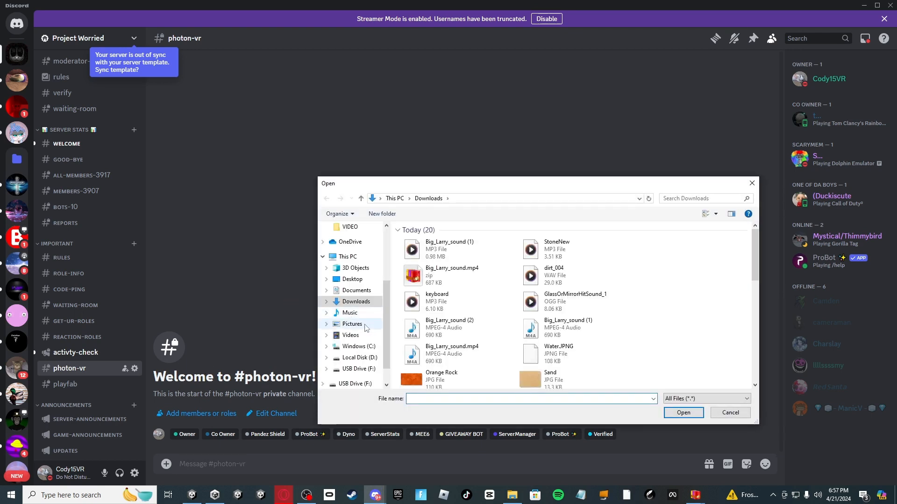
pyautogui.scroll(1, 352, 327)
pyautogui.click(359, 369)
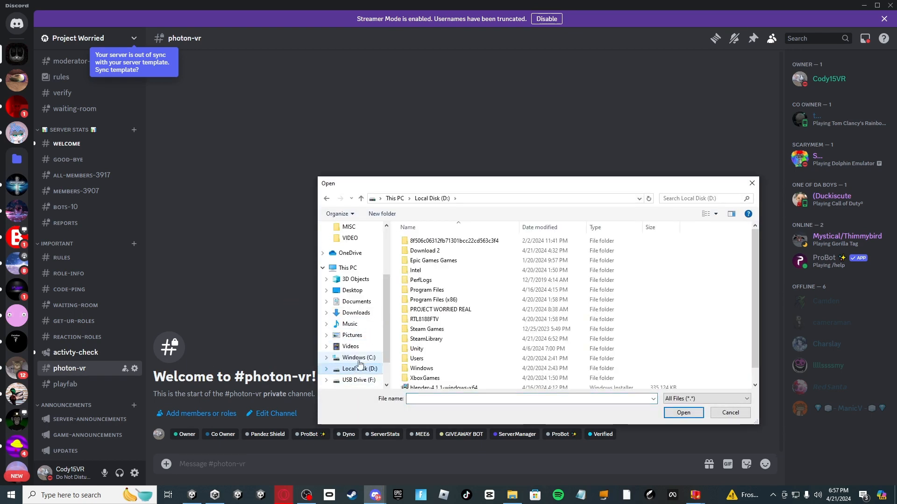
pyautogui.doubleClick(458, 251)
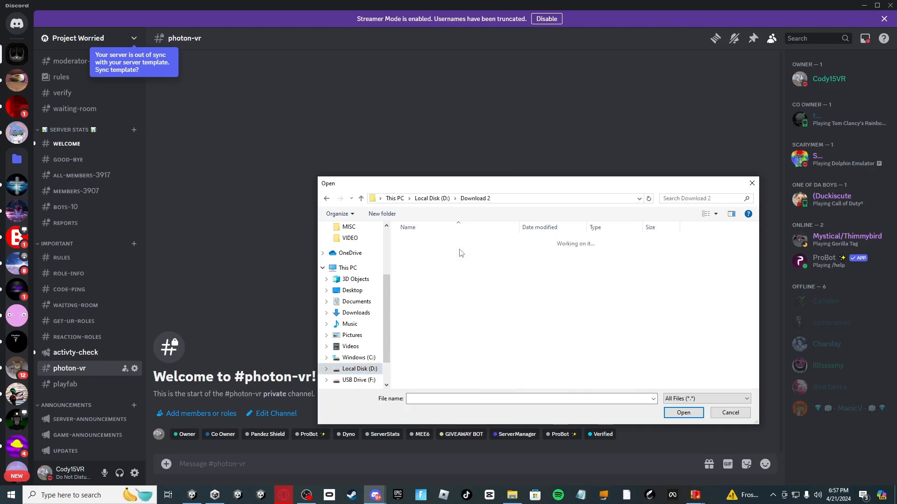
# - Find the PhotonVR_09082023 Unity package in the Download 2 folder, attach it and post it in the photon-vr channel
pyautogui.scroll(-5, 539, 294)
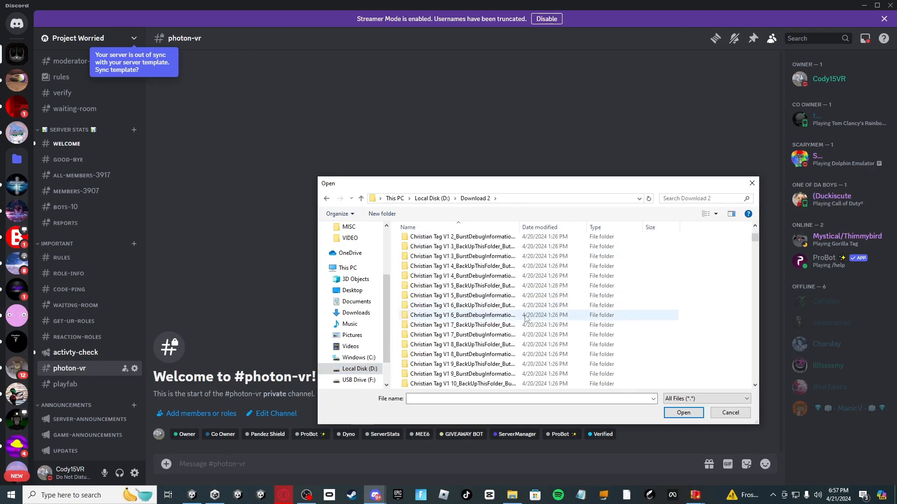
pyautogui.scroll(-5, 526, 318)
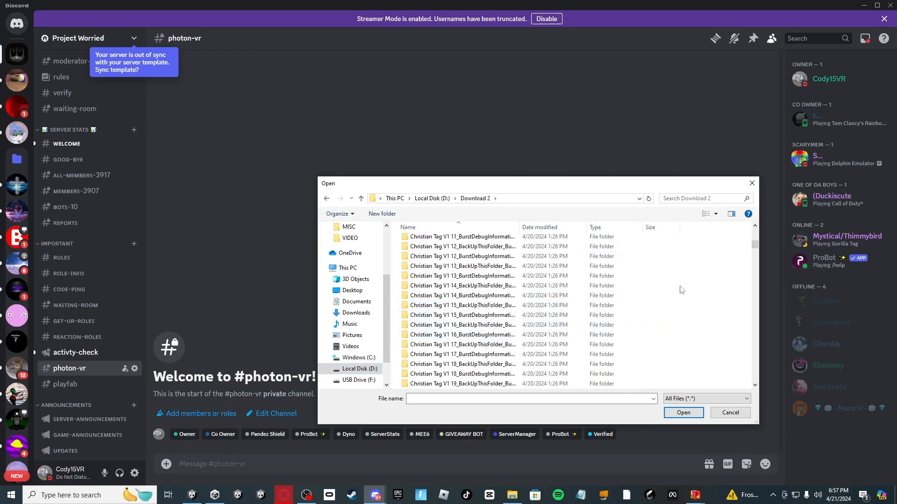
pyautogui.moveTo(752, 247); pyautogui.dragTo(753, 298)
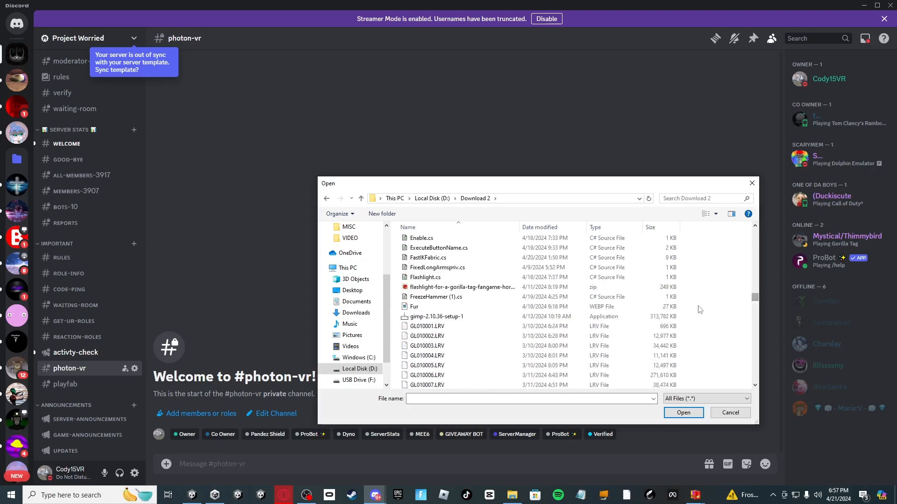
pyautogui.scroll(-4, 566, 336)
pyautogui.scroll(-2, 557, 349)
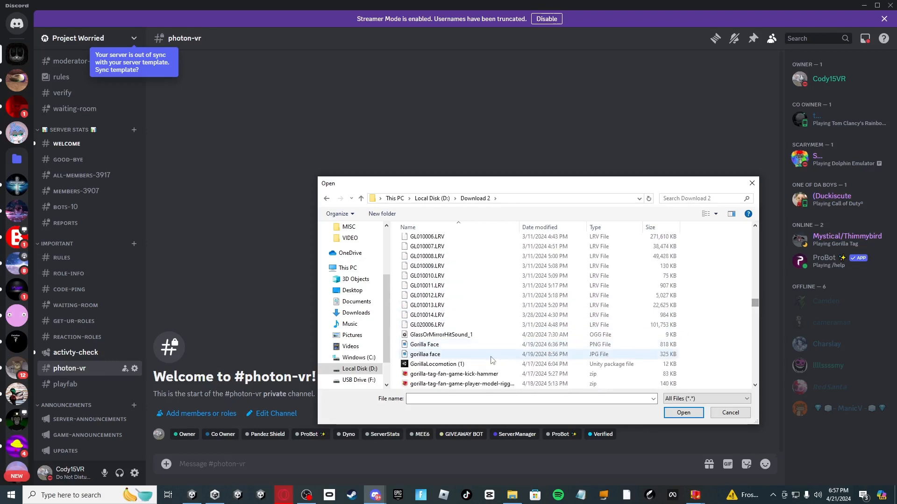
pyautogui.scroll(-6, 473, 367)
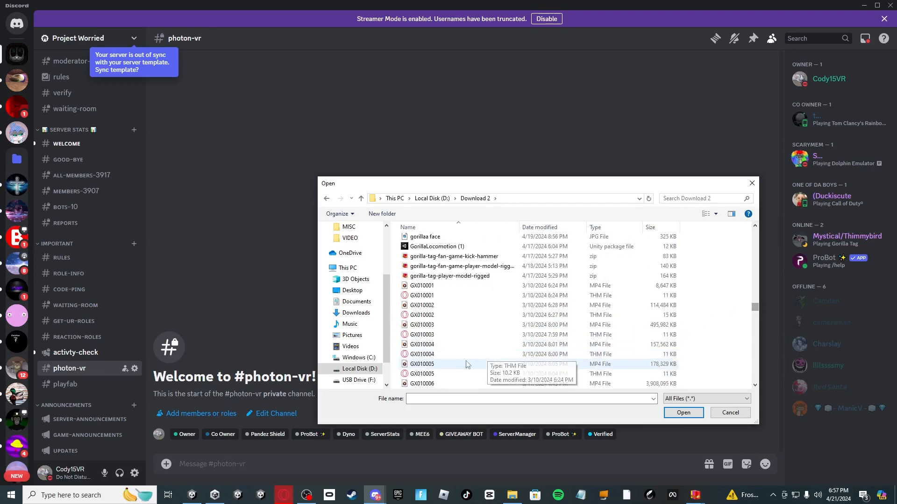
pyautogui.scroll(-7, 608, 331)
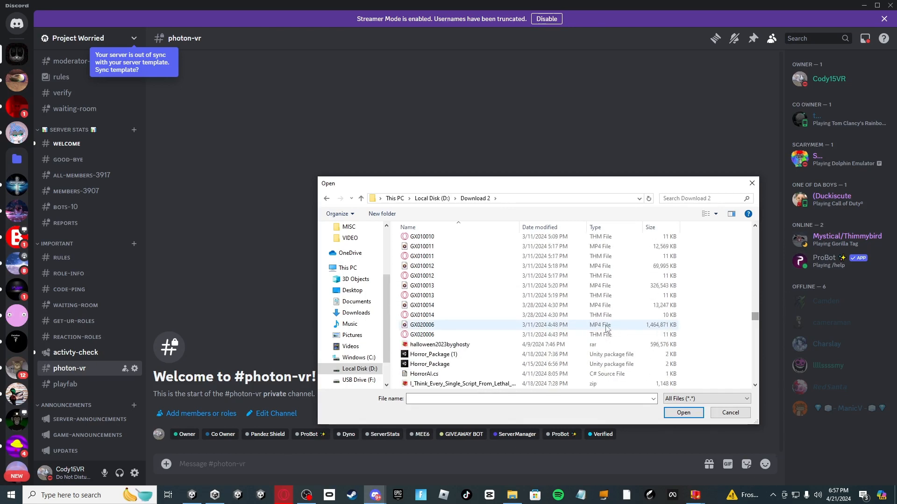
pyautogui.scroll(-3, 509, 365)
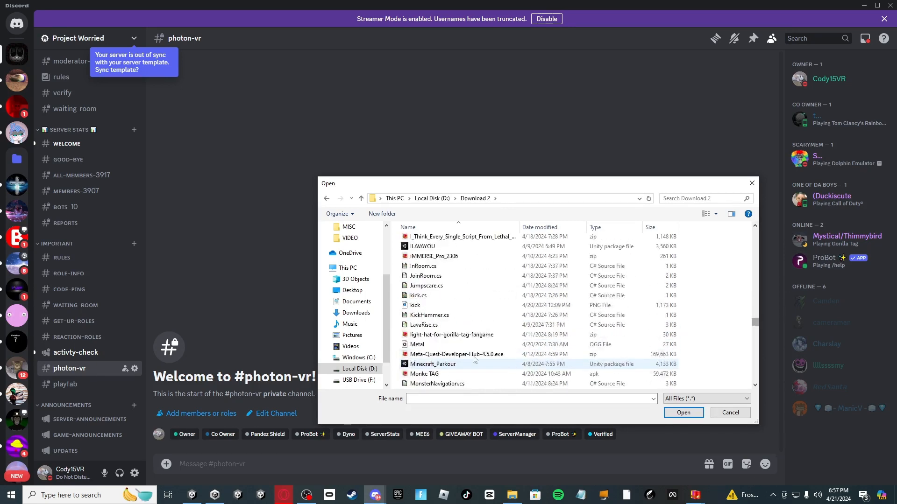
pyautogui.scroll(-8, 491, 355)
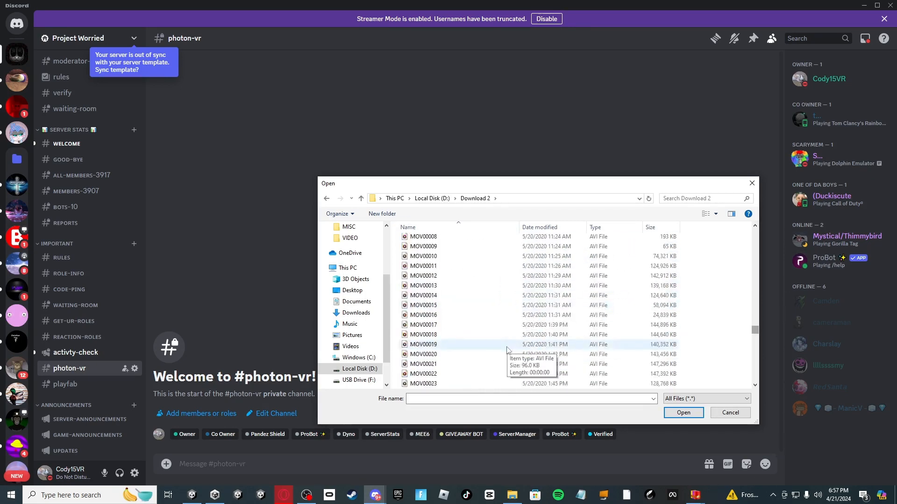
pyautogui.scroll(-6, 508, 350)
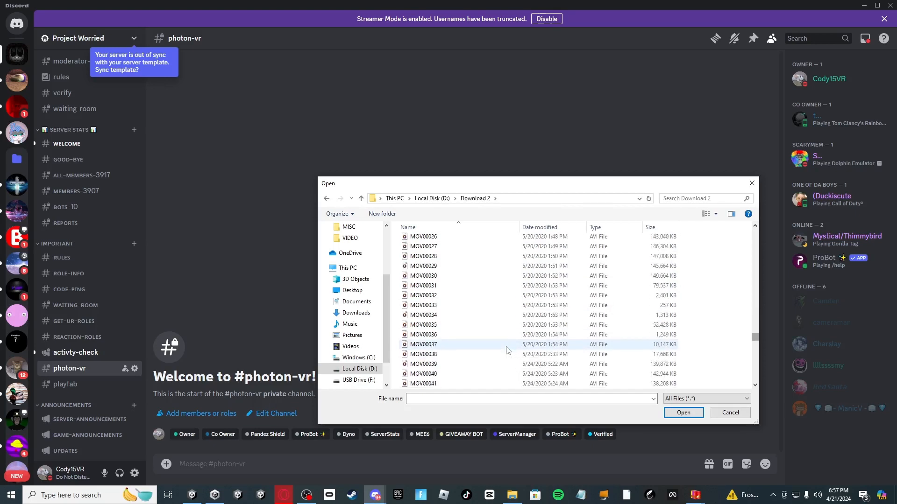
pyautogui.scroll(-5, 507, 351)
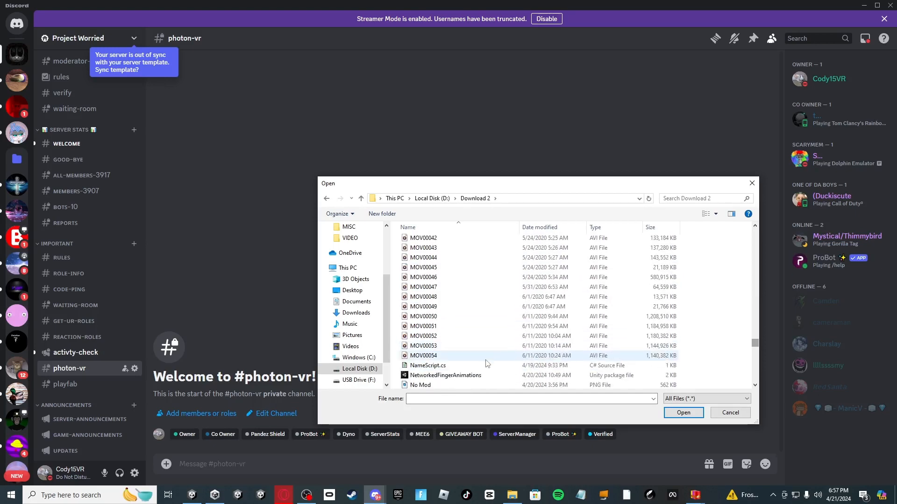
pyautogui.scroll(-4, 486, 364)
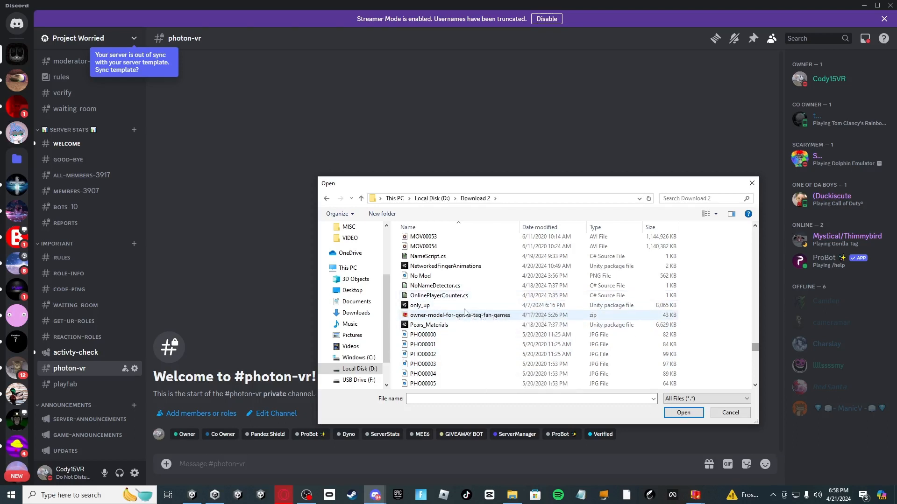
pyautogui.scroll(-2, 513, 319)
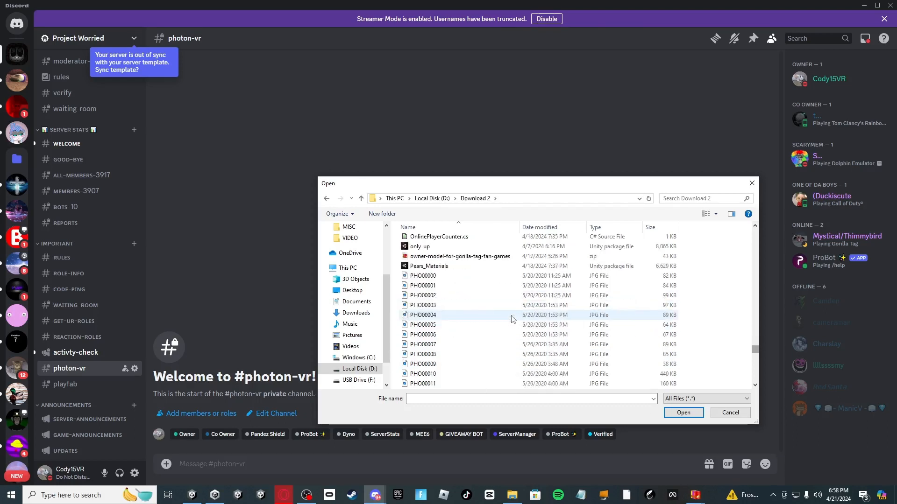
pyautogui.scroll(-10, 513, 319)
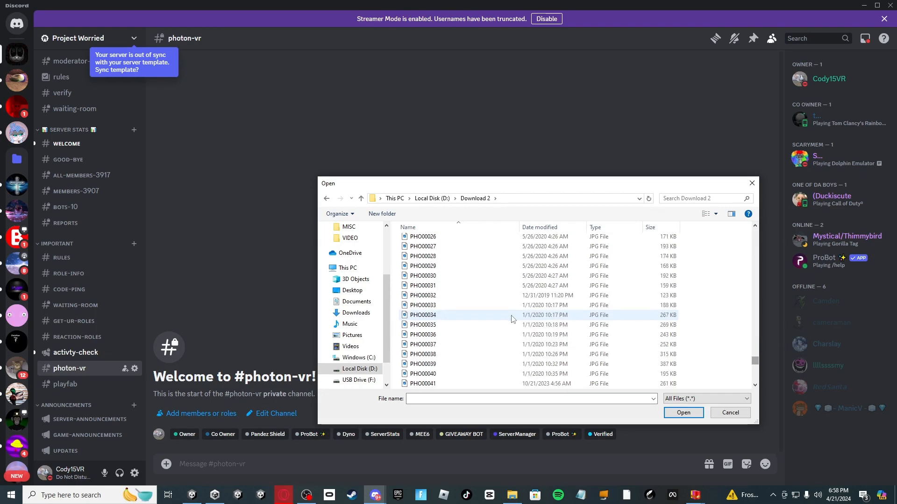
pyautogui.scroll(-3, 512, 319)
pyautogui.click(497, 335)
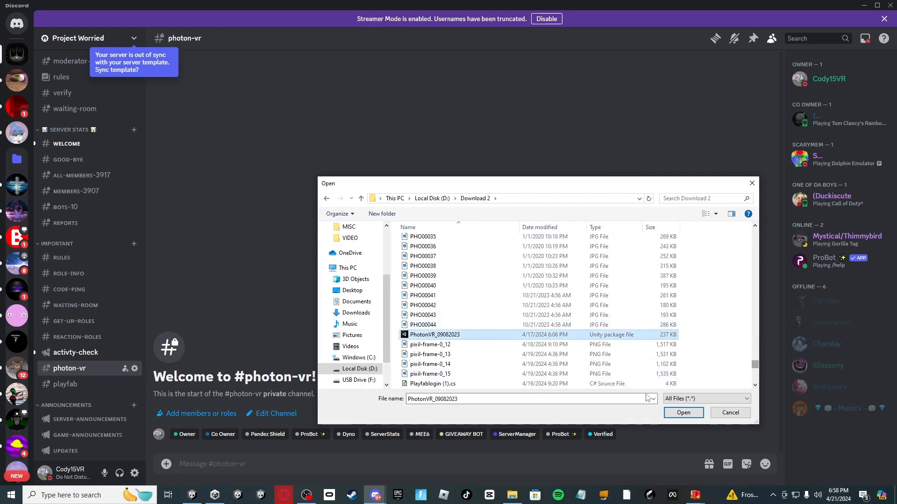
pyautogui.click(683, 413)
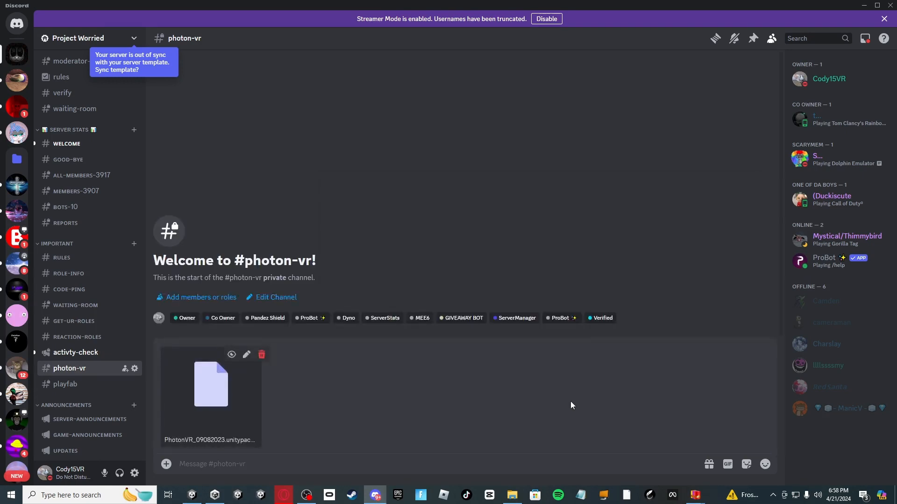
pyautogui.press('Return')
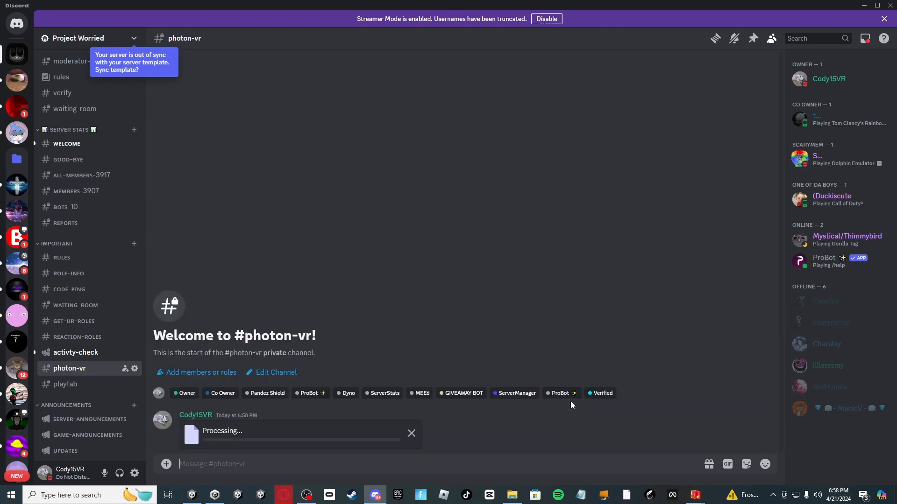
# - Upload Playfablogin.cs from the Download 2 folder and post it in the playfab channel
pyautogui.click(83, 385)
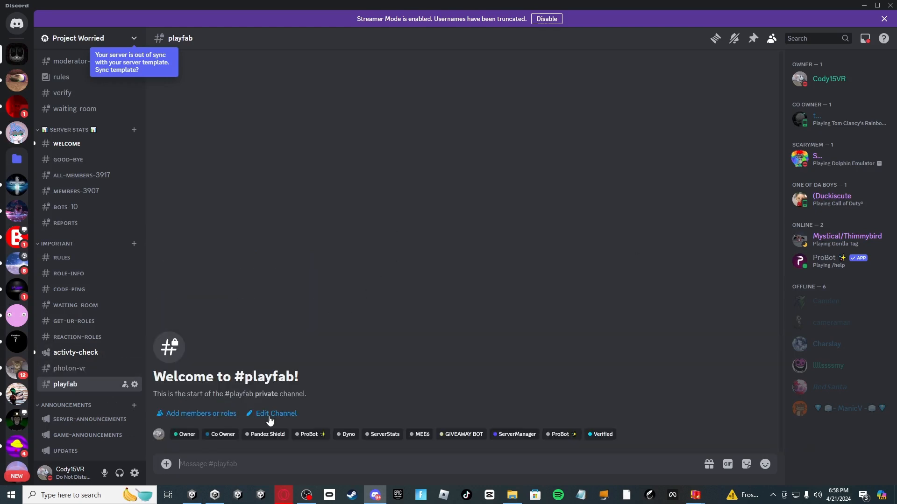
pyautogui.click(166, 465)
pyautogui.click(206, 369)
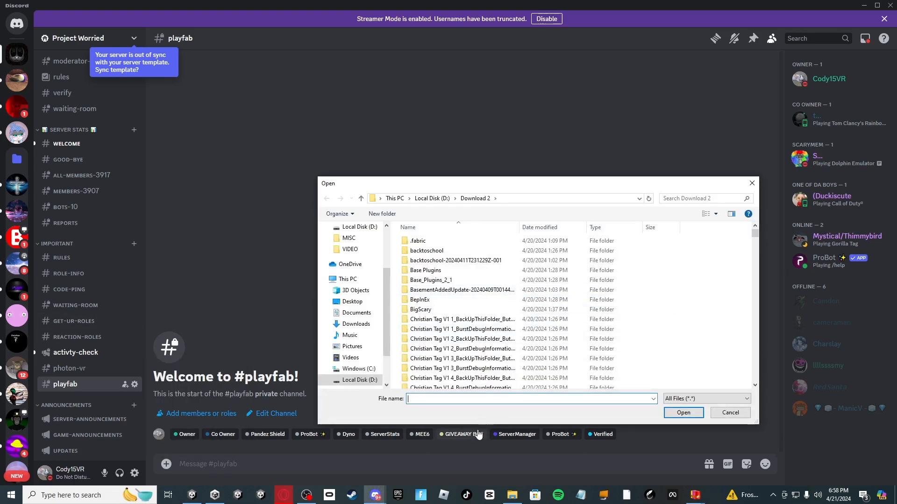
pyautogui.write('plat')
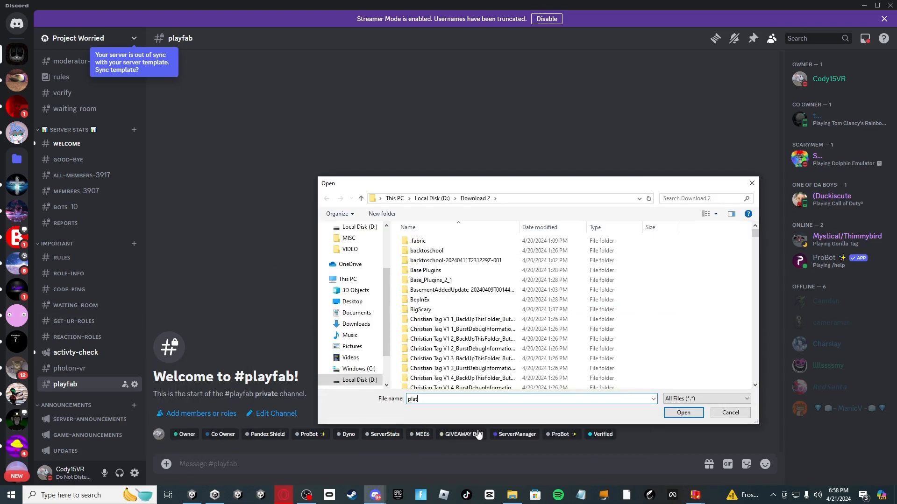
pyautogui.press('BackSpace')
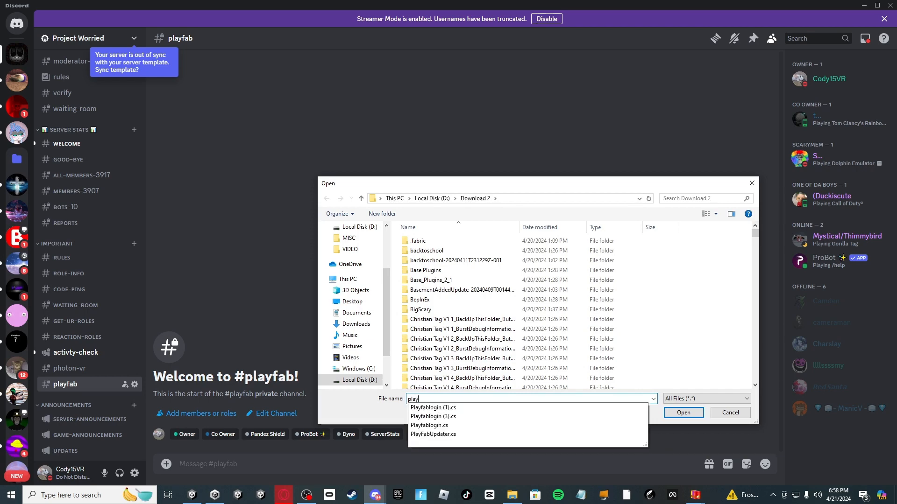
pyautogui.click(459, 426)
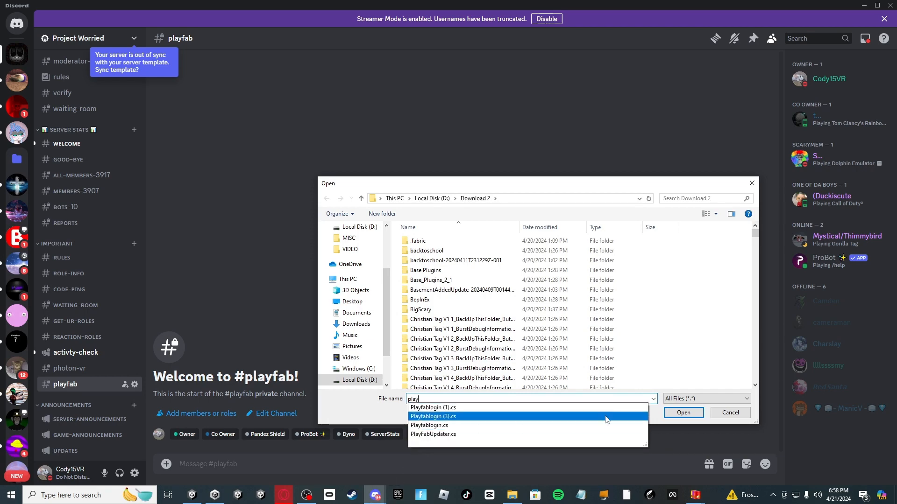
pyautogui.click(674, 414)
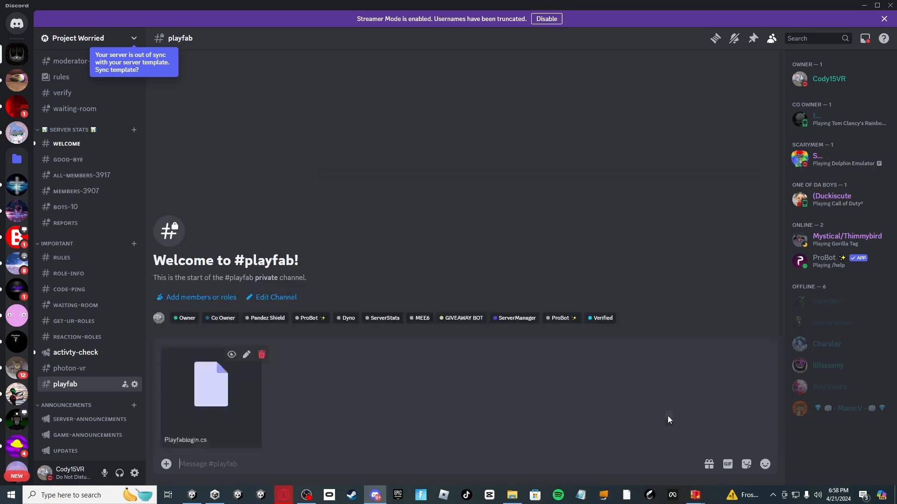
pyautogui.press('Return')
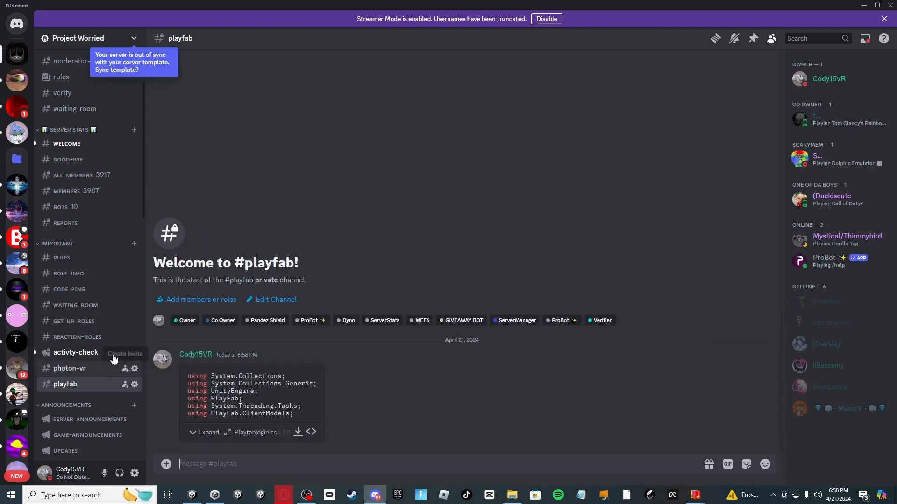
# - Check the photon-vr channel's upload, then attach UnitySDK.unitypackage from Download 2 to a new message in the playfab channel
pyautogui.click(93, 375)
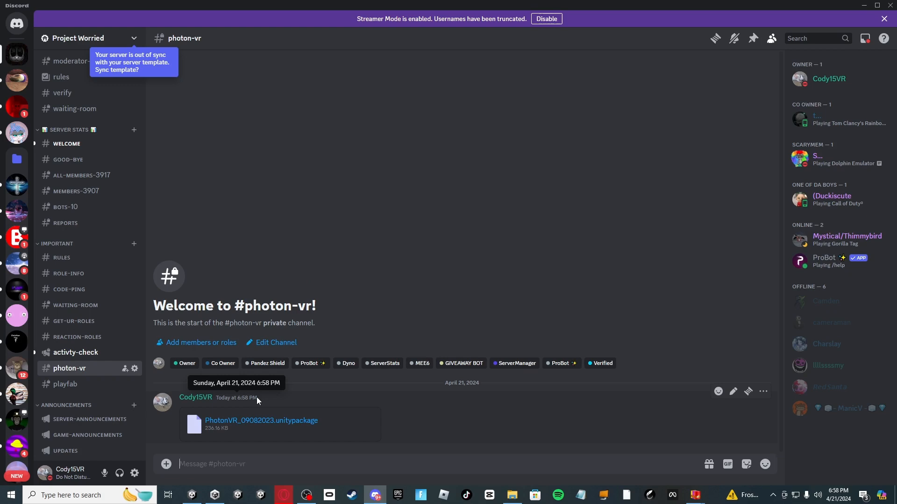
pyautogui.click(65, 384)
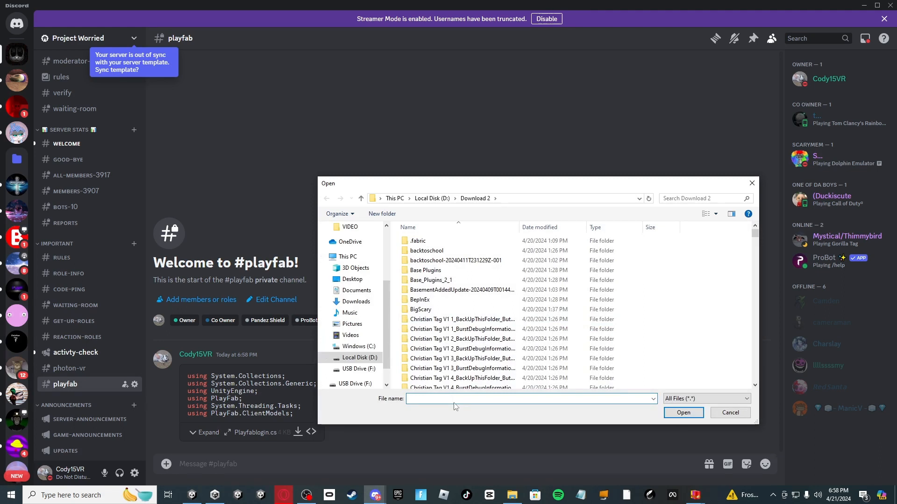
pyautogui.write('unity')
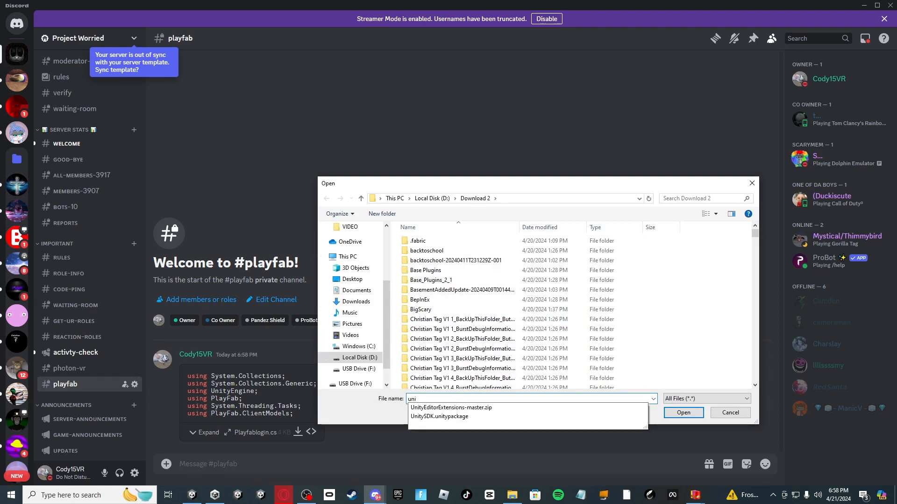
pyautogui.click(484, 417)
pyautogui.click(683, 413)
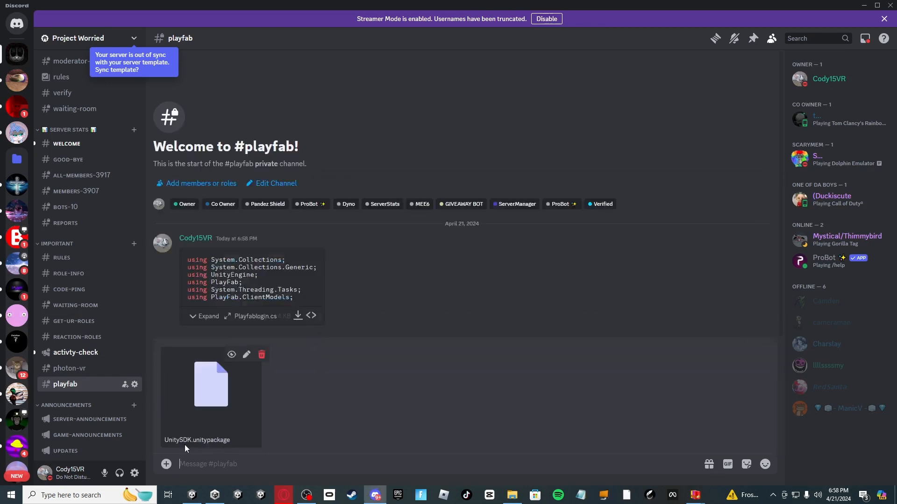
# - Add UnityEditorExtensions-master.zip to the same playfab message and post both attachments
pyautogui.click(166, 464)
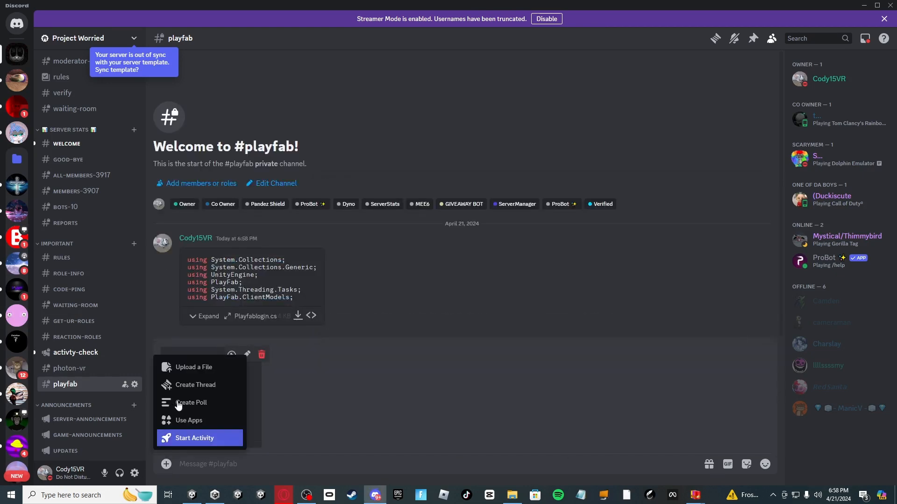
pyautogui.click(187, 366)
pyautogui.write('unity')
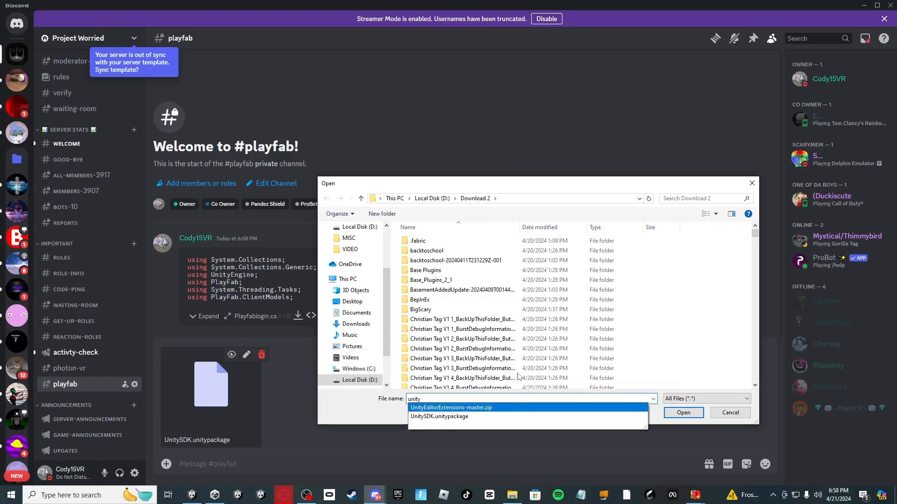
pyautogui.click(551, 408)
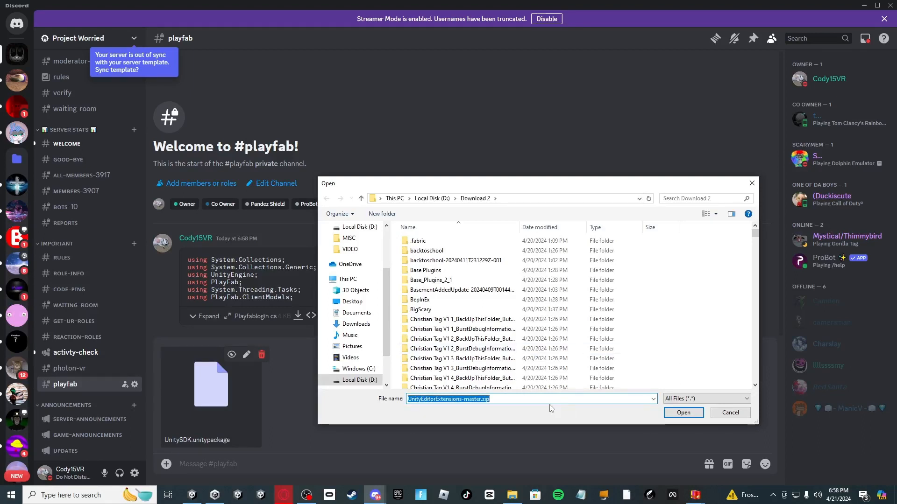
pyautogui.click(683, 413)
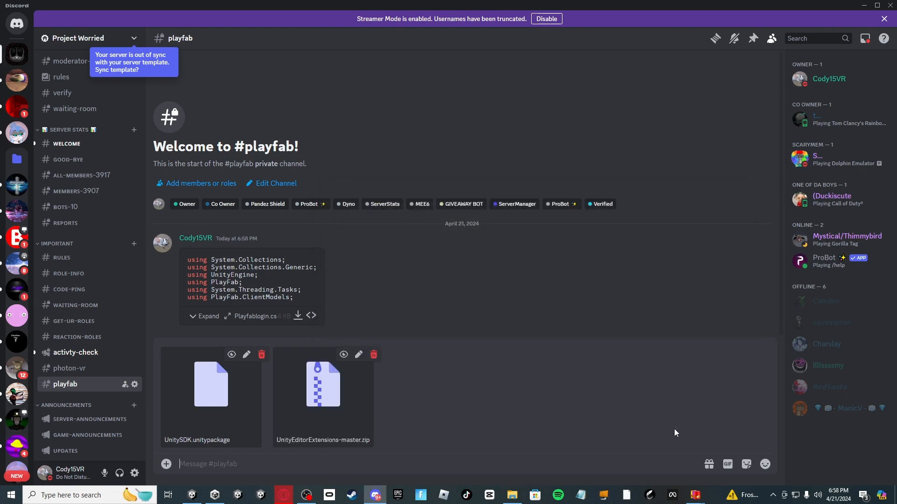
pyautogui.press('Return')
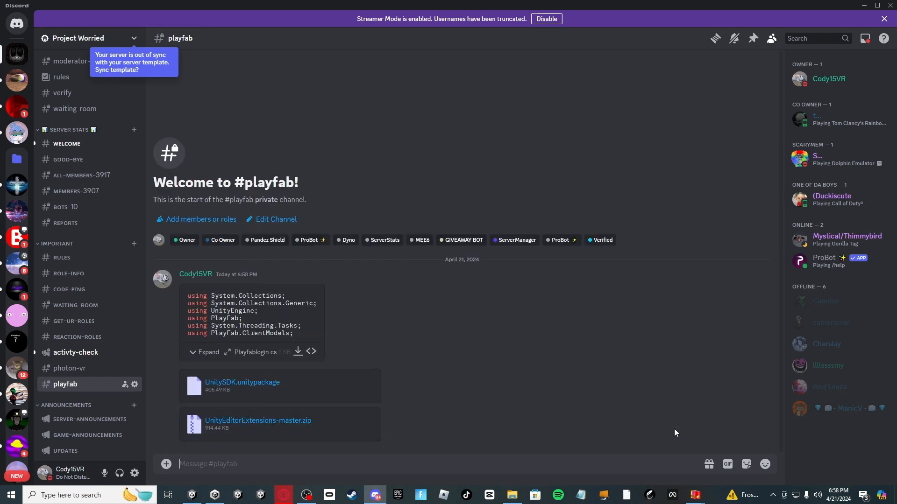
# - Review the files posted in photon-vr and playfab, then switch to the Unity project and inspect the Playfablogin (3) script
pyautogui.click(69, 368)
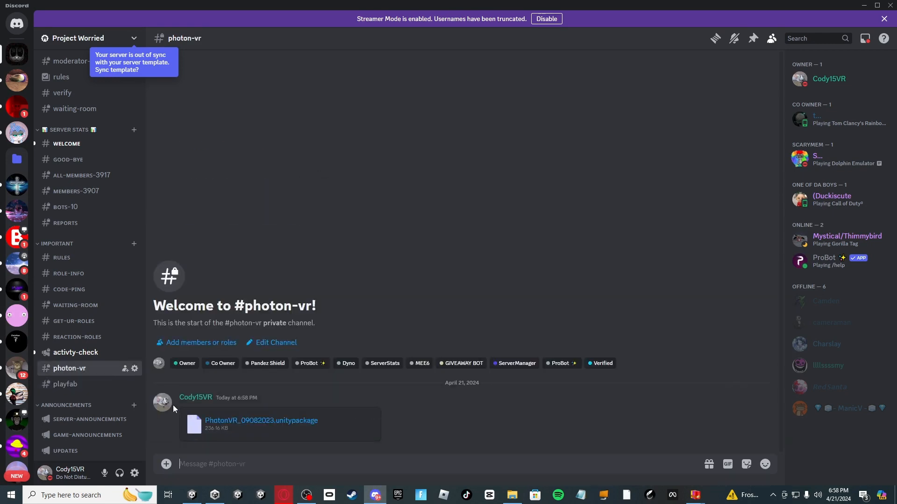
pyautogui.click(101, 385)
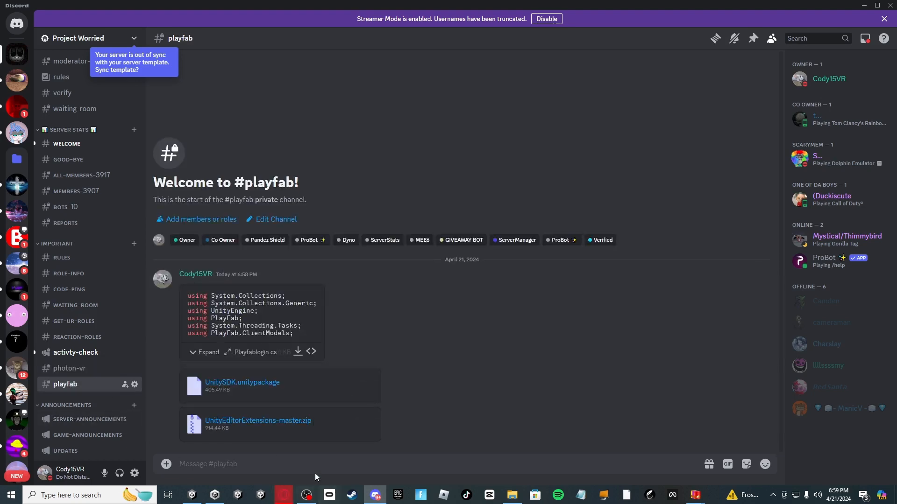
pyautogui.click(192, 496)
pyautogui.moveTo(444, 255); pyautogui.dragTo(385, 270, button='right')
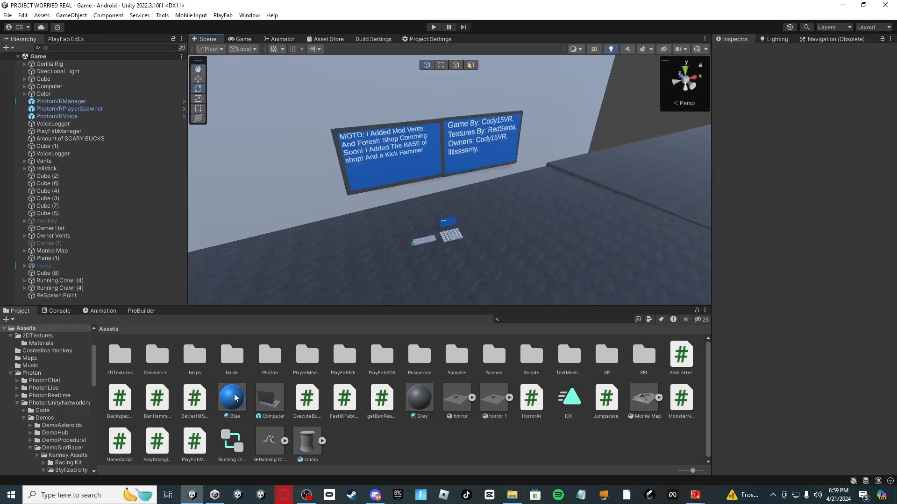
pyautogui.click(143, 455)
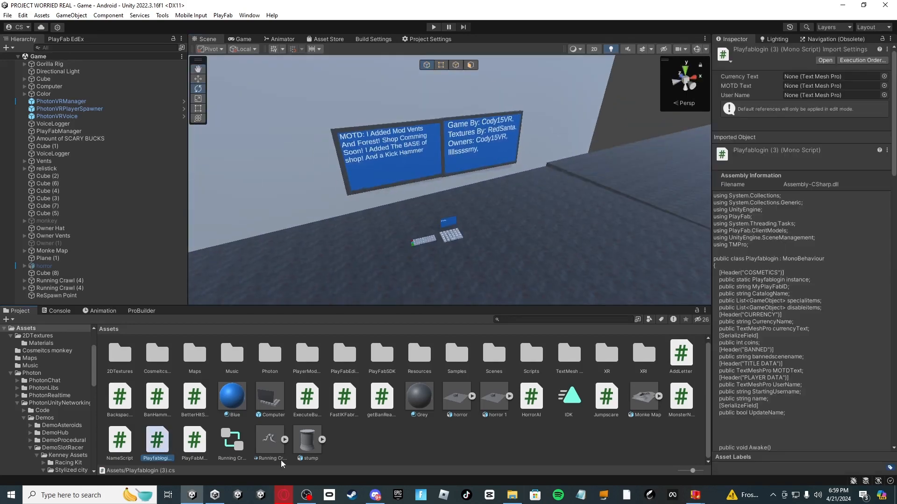
pyautogui.click(337, 453)
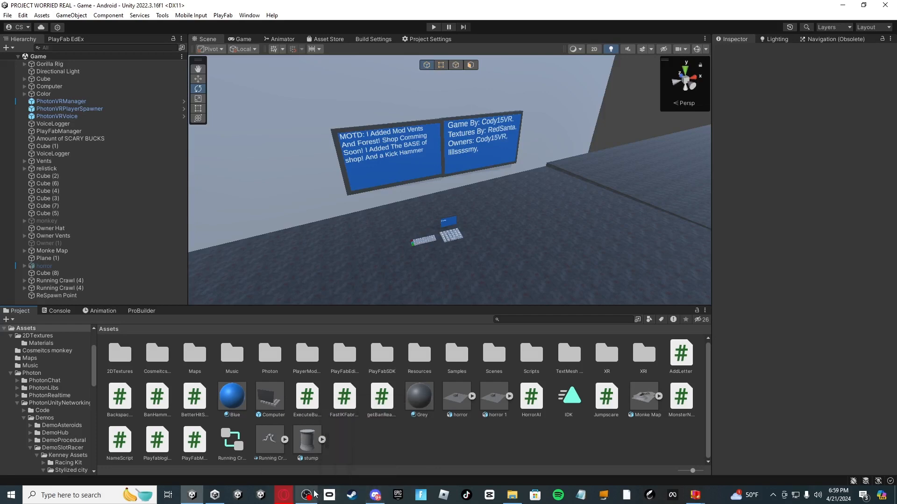
# - Switch to File Explorer, search the Download 2 folder for "unity" and open the UnityEditorExtensions-master archive
pyautogui.click(512, 495)
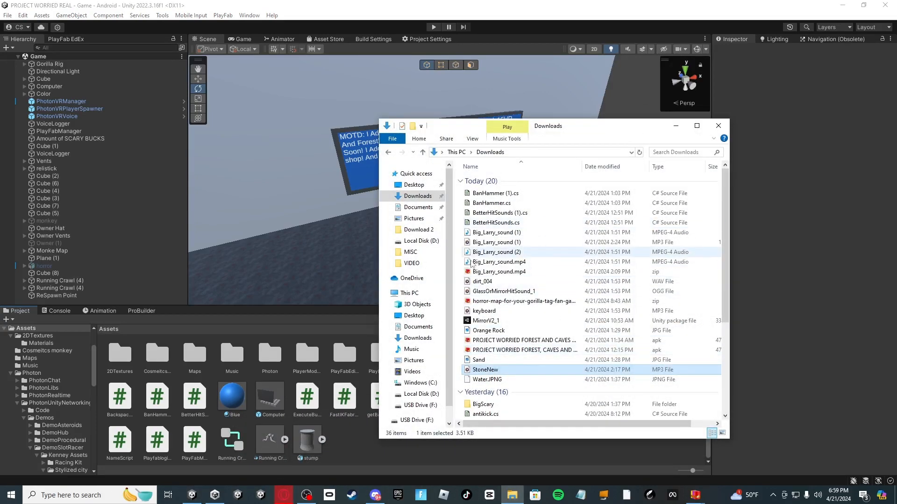
pyautogui.click(418, 229)
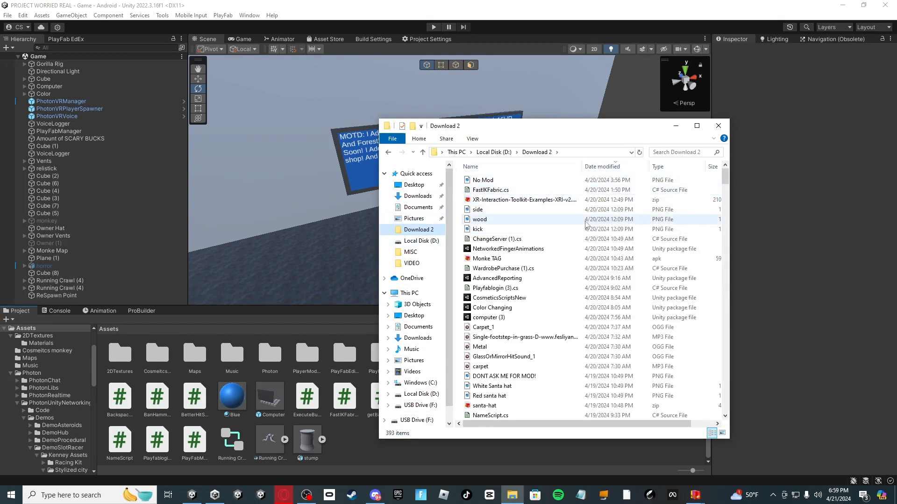
pyautogui.click(679, 152)
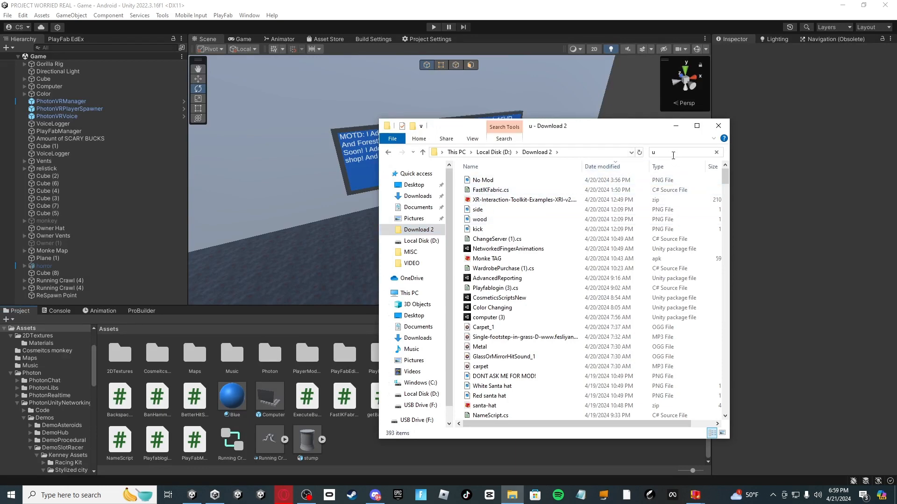
pyautogui.write('unity')
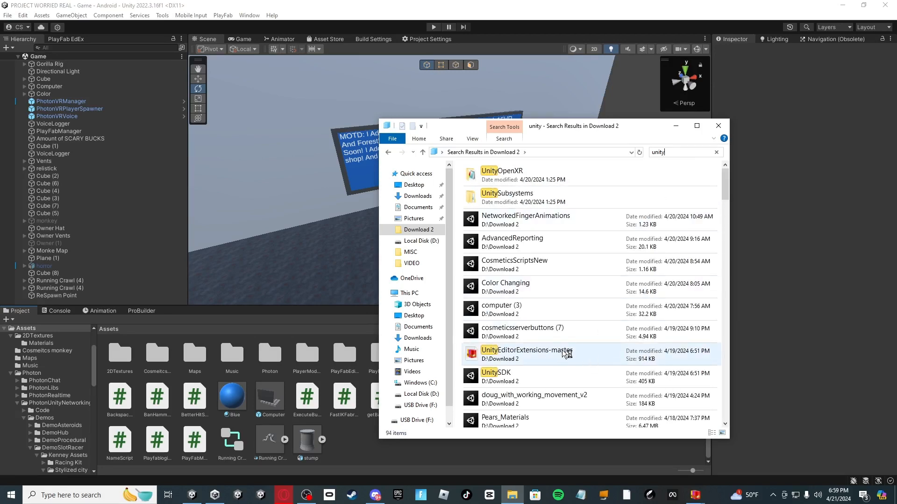
pyautogui.click(536, 359)
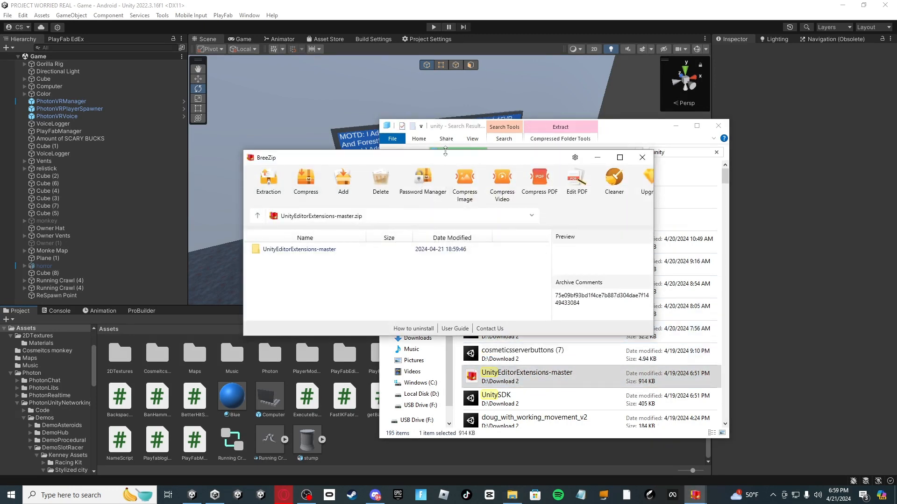
# - Browse the archive to the Packages folder inside UnityEditorExtensions-master to view its Unity package, then close BreeZip
pyautogui.moveTo(446, 156); pyautogui.dragTo(508, 114)
pyautogui.click(526, 137)
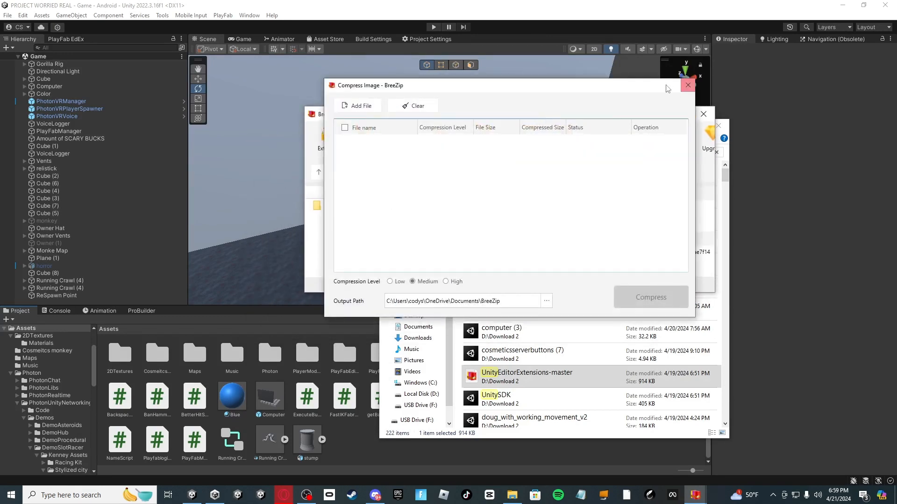
pyautogui.click(687, 85)
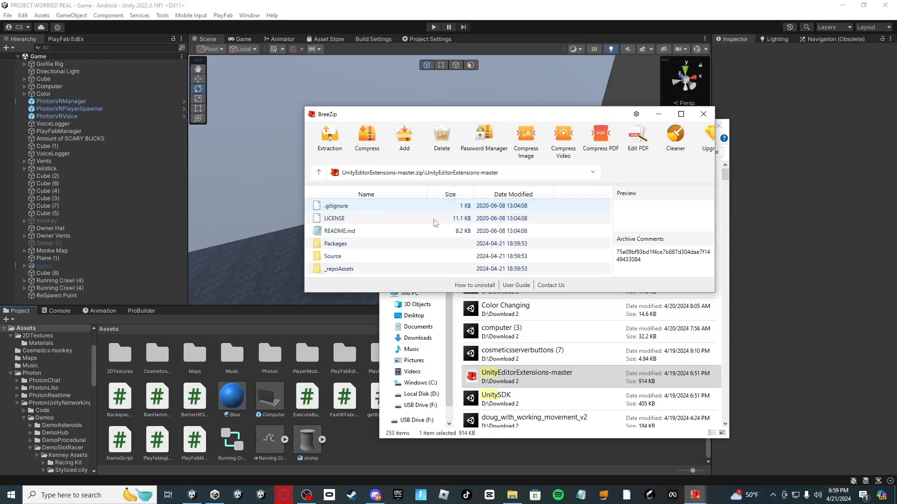
pyautogui.click(317, 174)
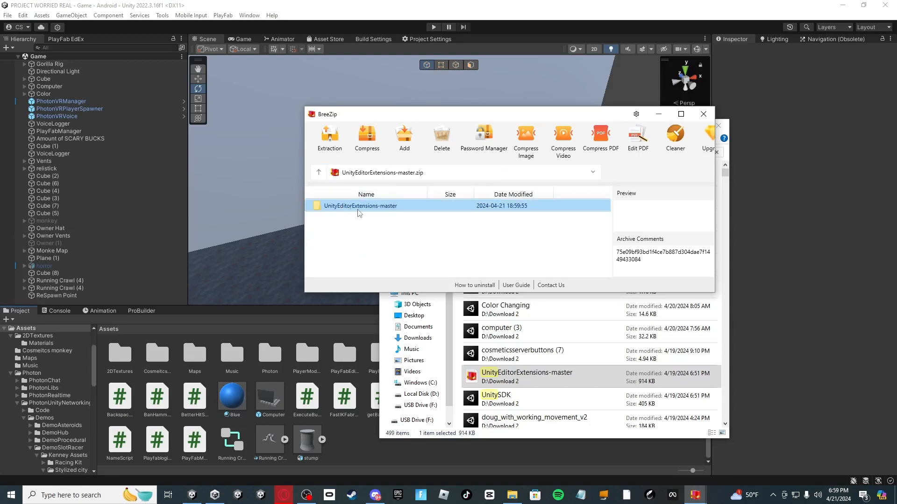
pyautogui.doubleClick(368, 210)
pyautogui.doubleClick(364, 247)
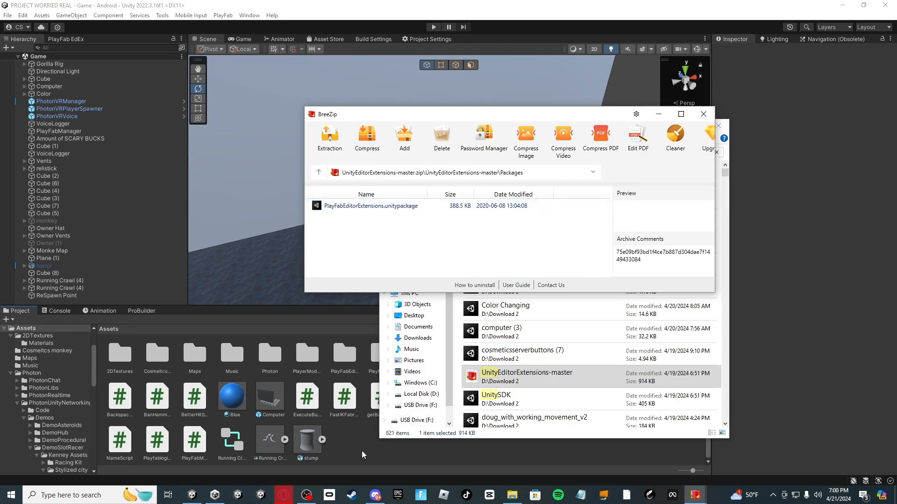
pyautogui.click(703, 114)
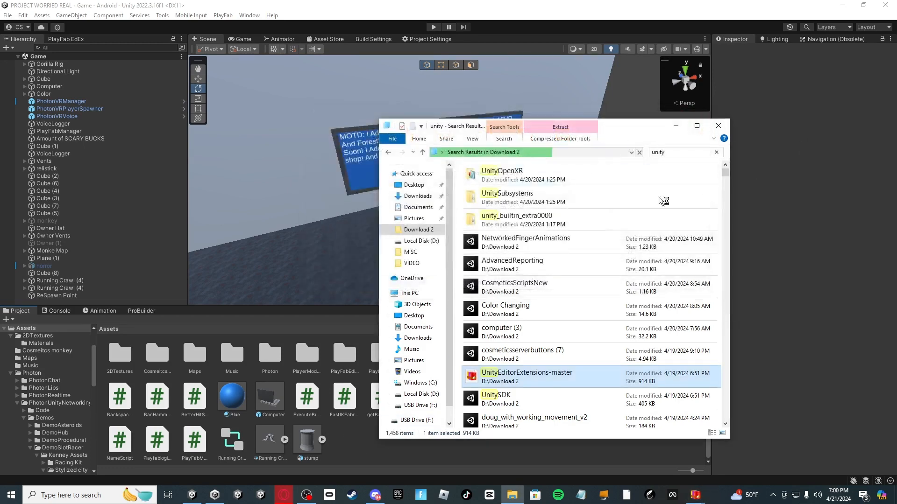
# - Search the Download 2 folder for "photon" to locate the PhotonVR package, then close File Explorer
pyautogui.click(662, 152)
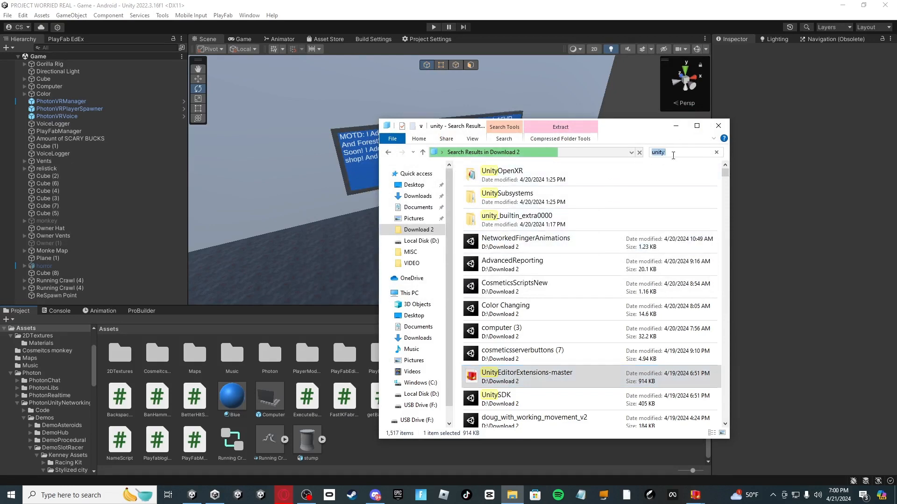
pyautogui.press('BackSpace')
pyautogui.write('phton')
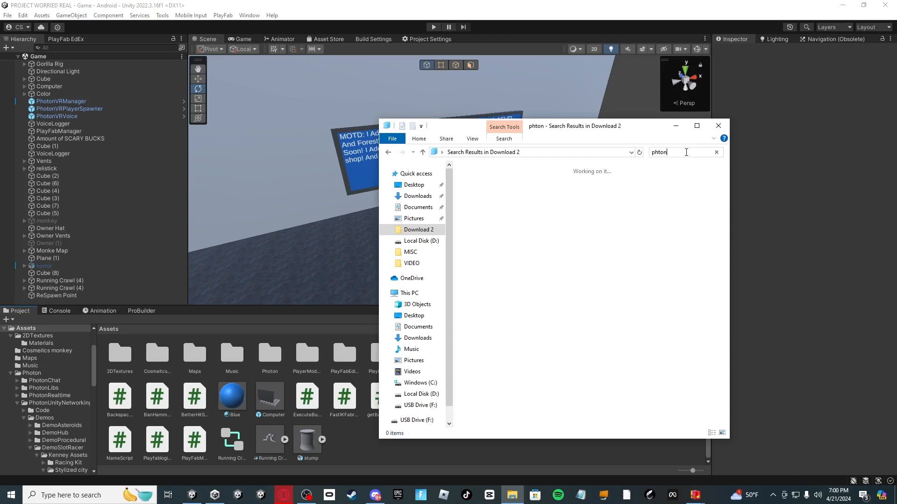
pyautogui.write('oton')
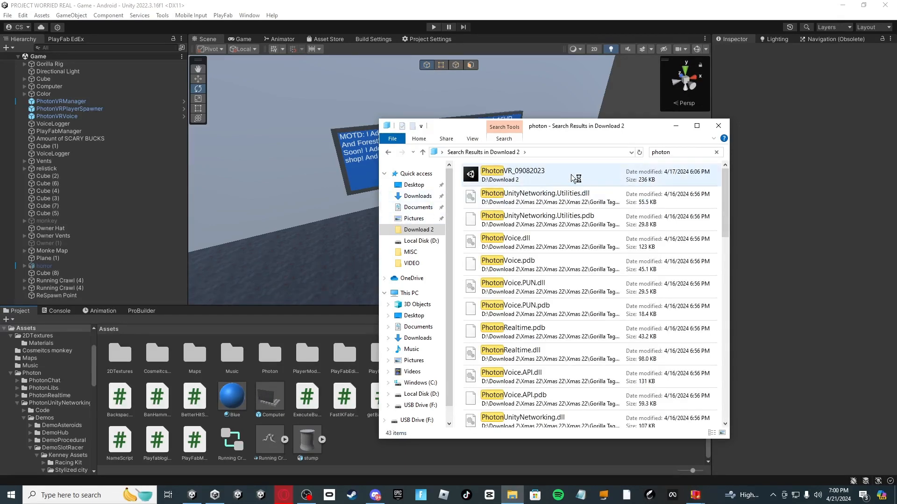
pyautogui.click(718, 126)
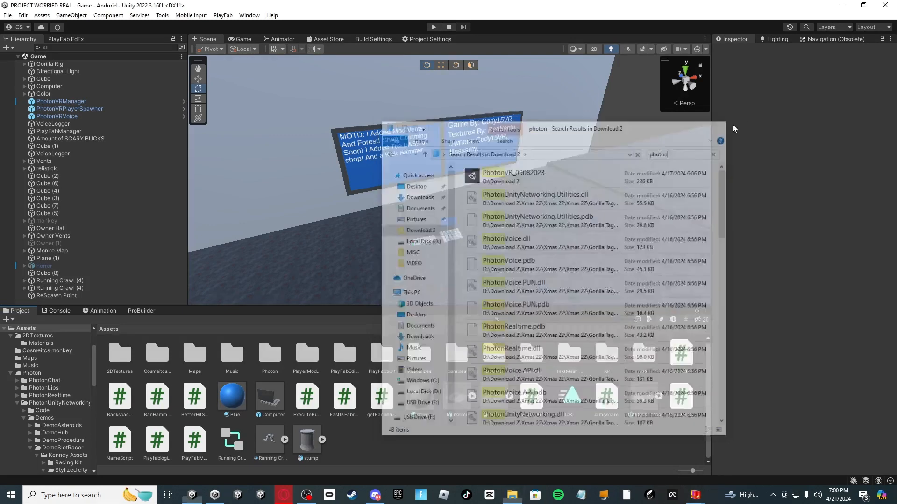
pyautogui.moveTo(406, 175)
pyautogui.mouseDown(button='right')
pyautogui.moveTo(433, 186)
pyautogui.moveTo(428, 164)
pyautogui.moveTo(394, 176)
pyautogui.moveTo(398, 197)
pyautogui.moveTo(403, 185)
pyautogui.mouseUp(button='right')
pyautogui.press('s')
pyautogui.press('w')
pyautogui.press('w')
pyautogui.press('s')
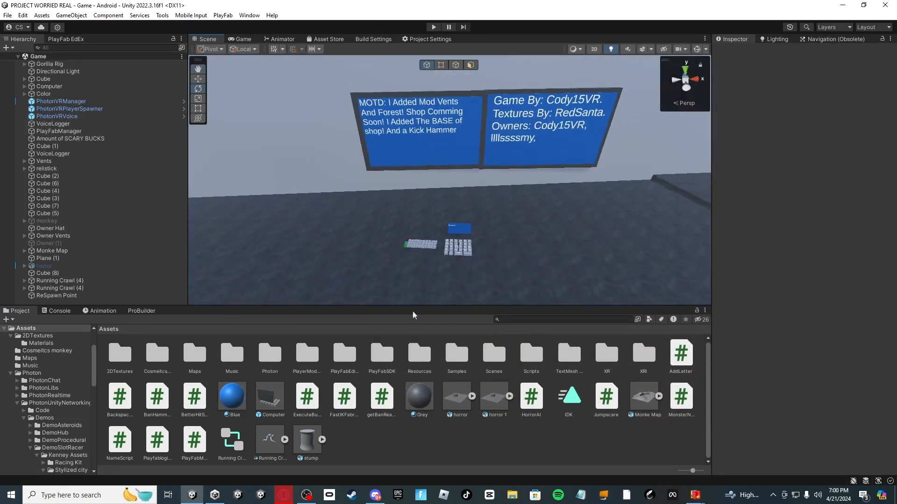
# - Switch to the Opera browser and search Google for "photon pun unity" in a new tab
pyautogui.click(283, 495)
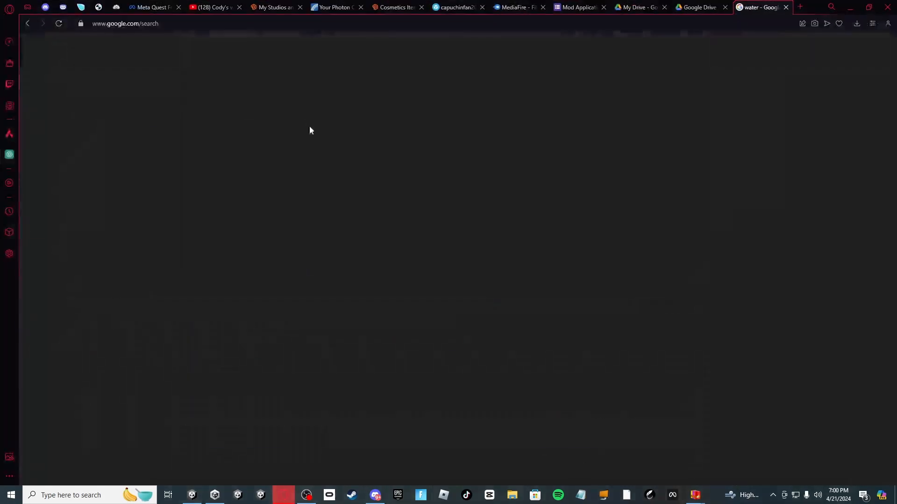
pyautogui.click(330, 8)
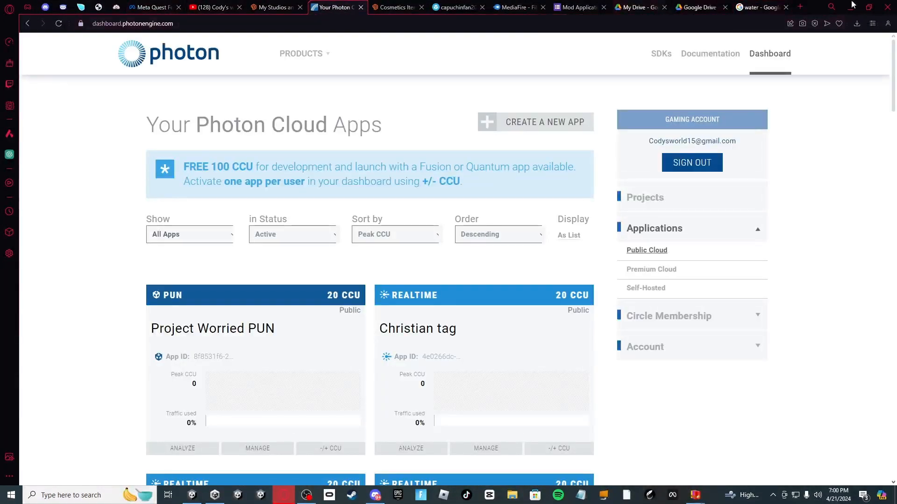
pyautogui.click(799, 7)
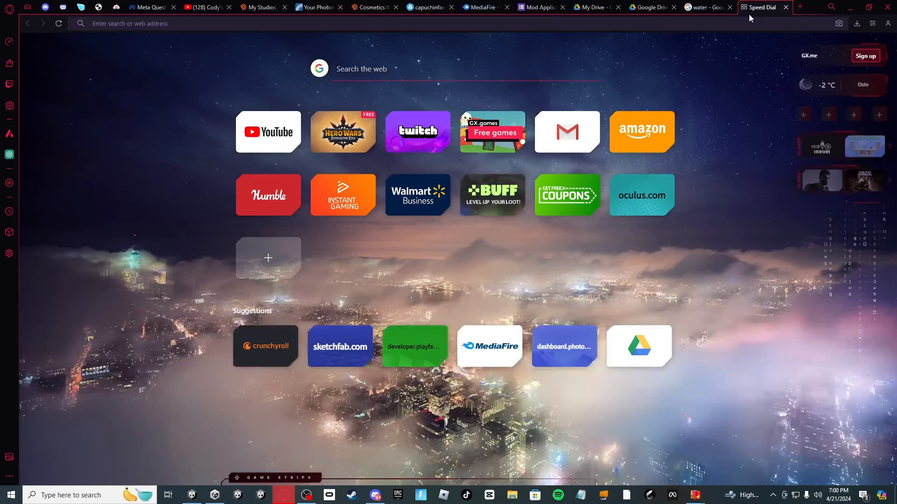
pyautogui.click(729, 8)
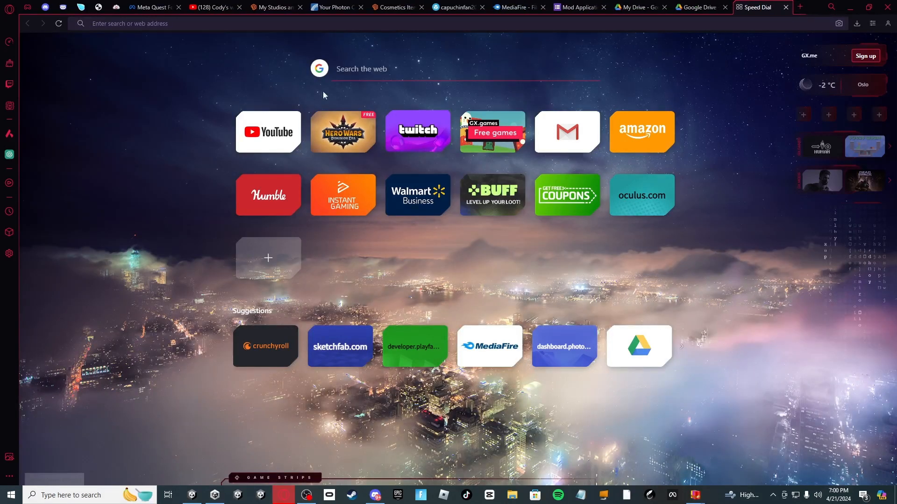
pyautogui.write('photon')
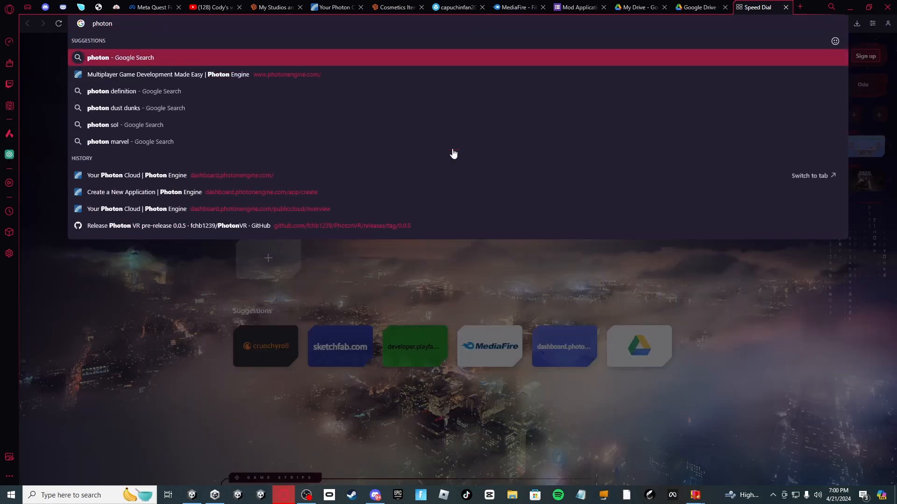
pyautogui.write(' pun')
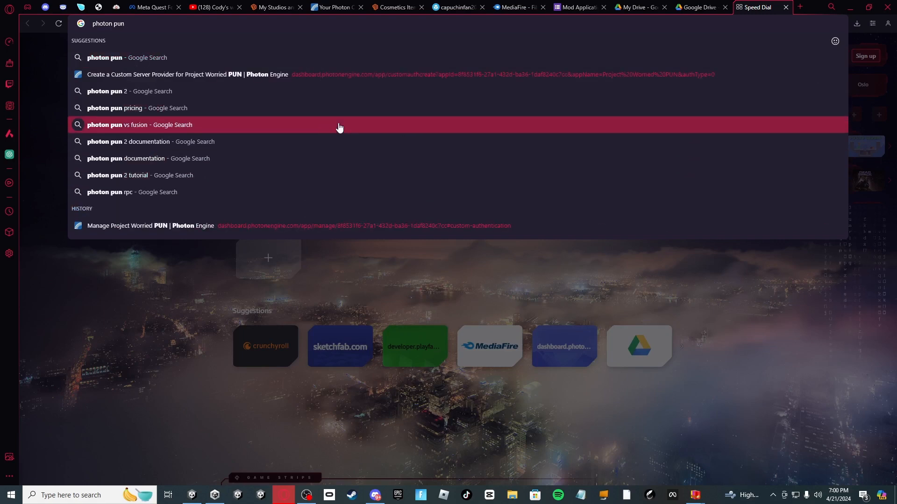
pyautogui.write(' ui')
pyautogui.press('BackSpace')
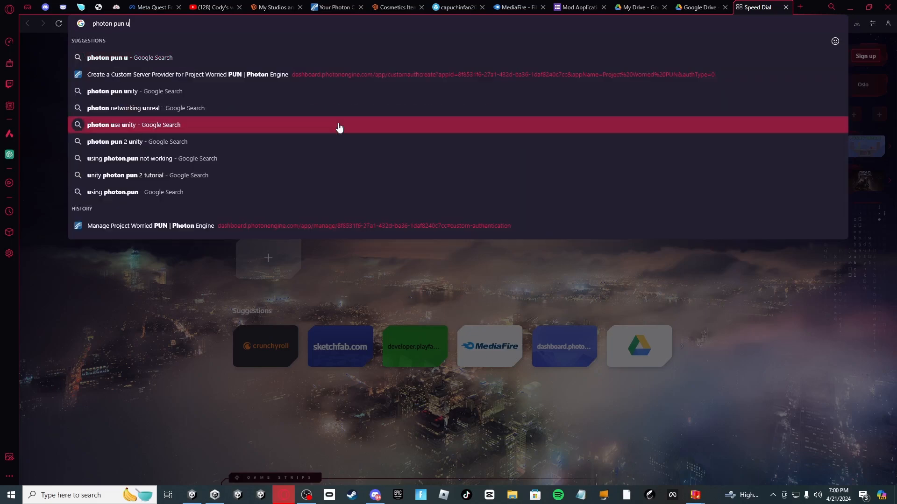
pyautogui.write('nity')
pyautogui.press('Return')
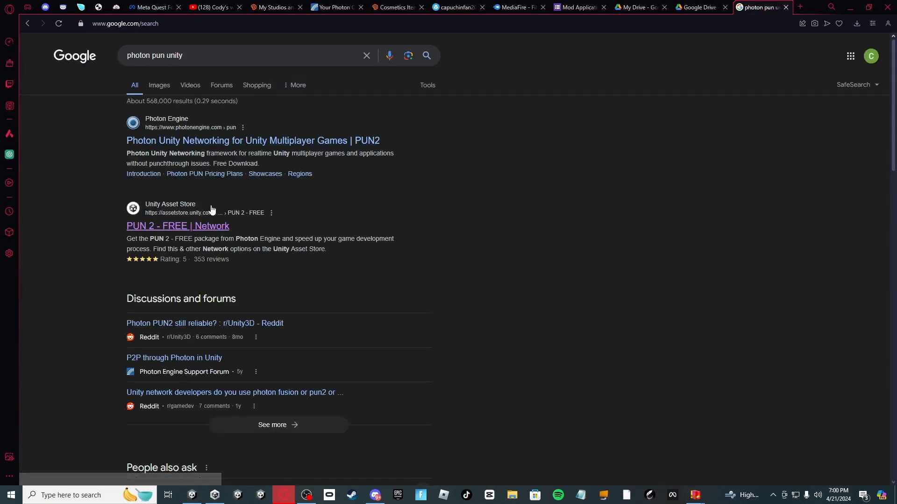
# - Open the PUN 2 - FREE Asset Store page and post its link in Discord's photon-vr channel
pyautogui.click(206, 227)
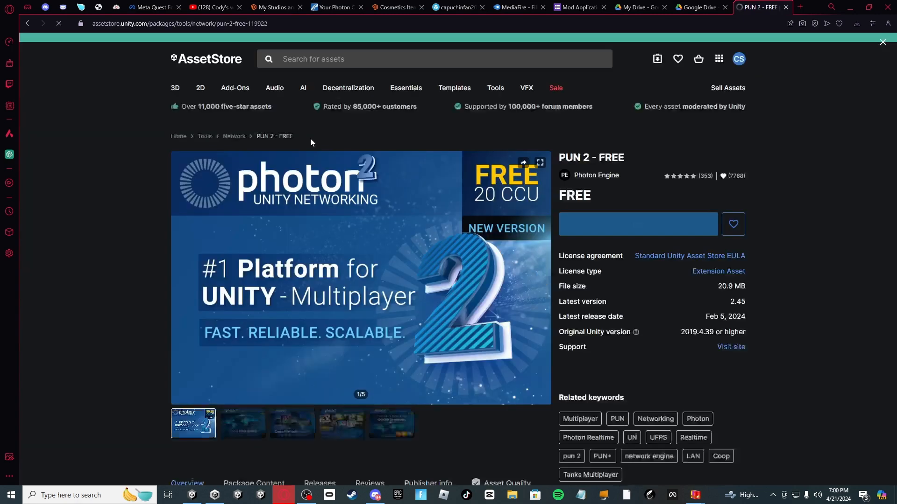
pyautogui.click(297, 24)
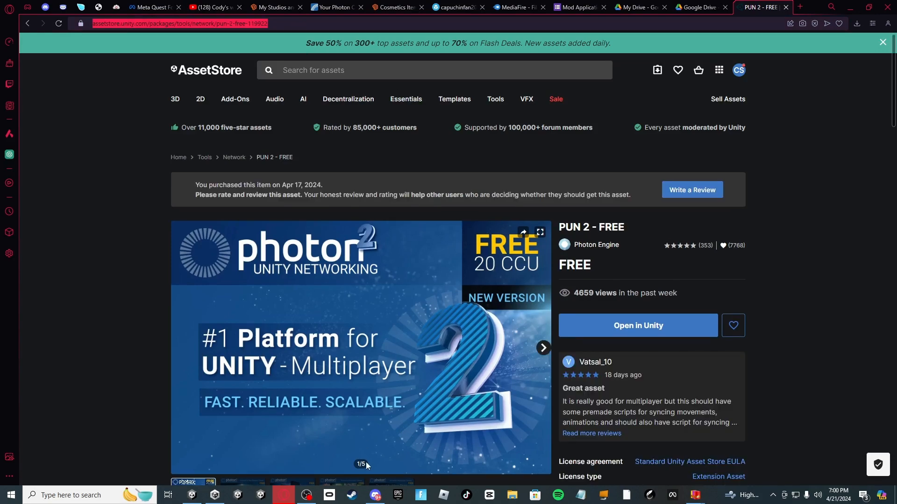
pyautogui.click(375, 495)
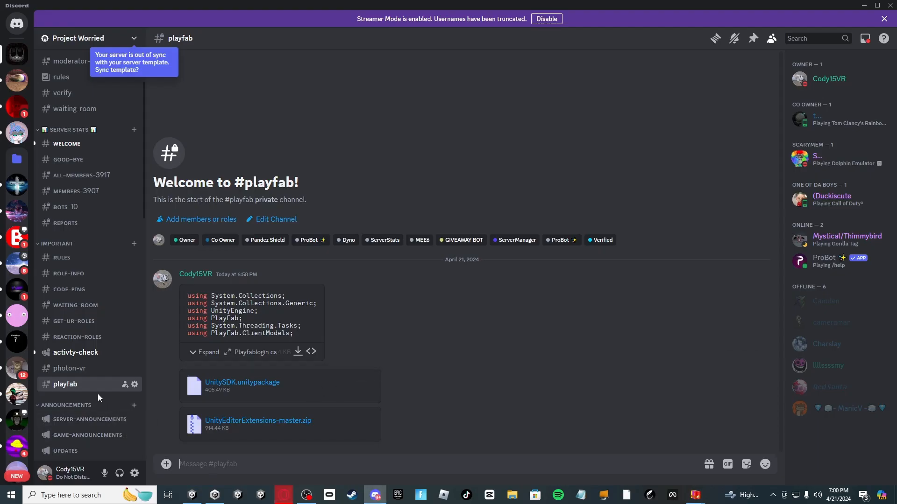
pyautogui.click(96, 368)
pyautogui.hotkey('ctrl', 'v')
pyautogui.press('Return')
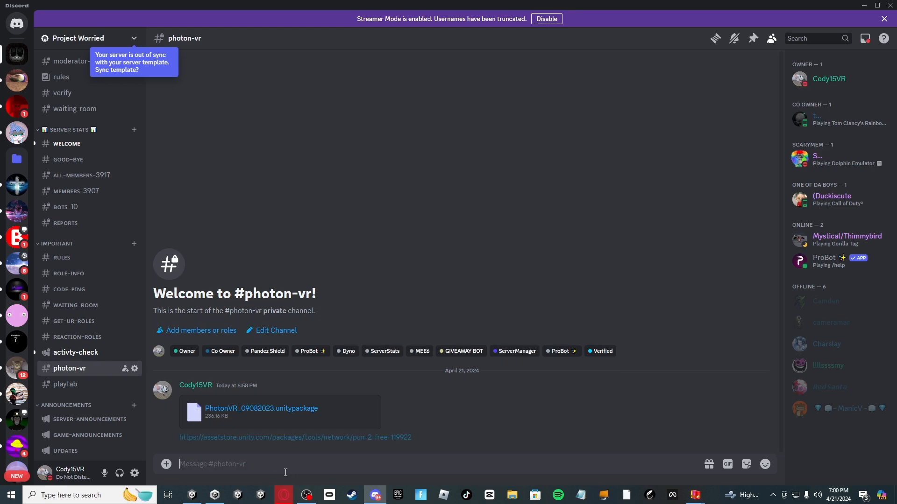
# - Return to the browser, search the Asset Store for "photon" and open the Photon Voice 2 page
pyautogui.moveTo(235, 501)
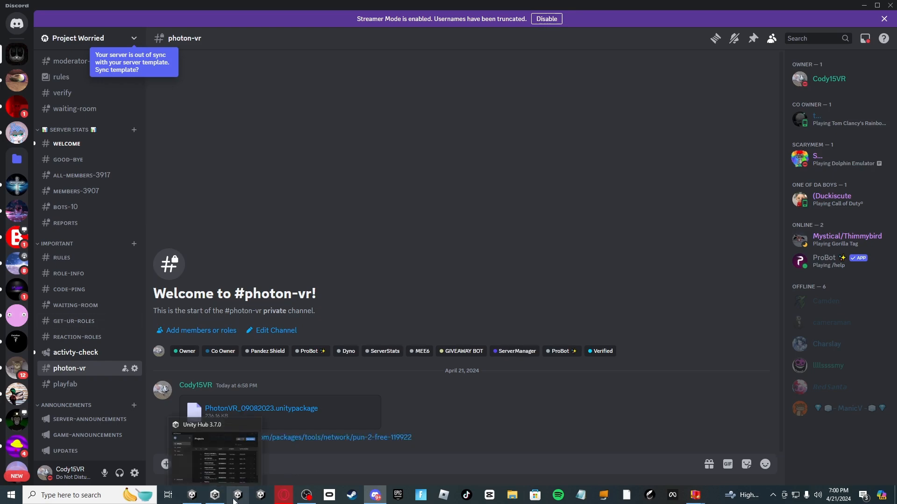
pyautogui.click(283, 495)
pyautogui.click(376, 70)
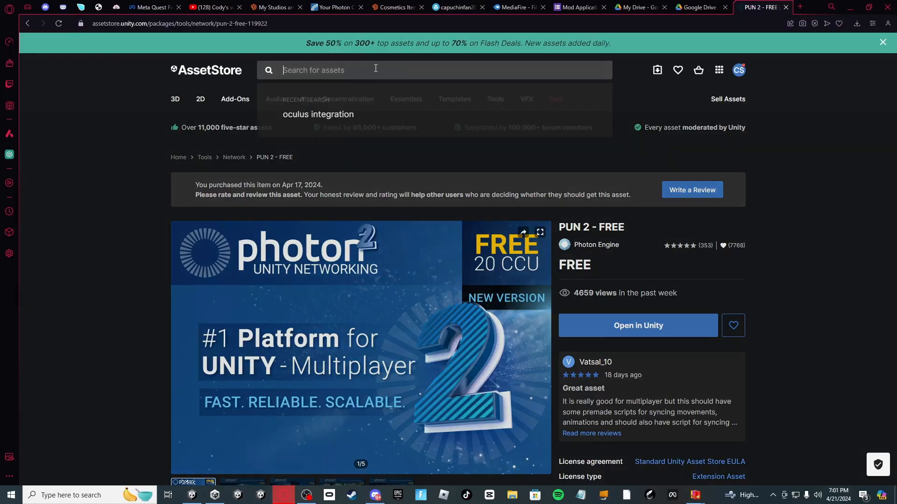
pyautogui.write('photon')
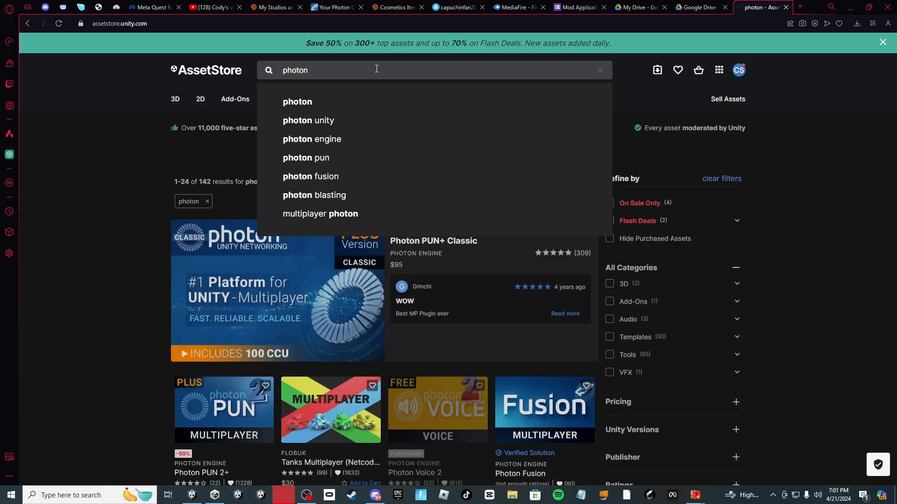
pyautogui.click(439, 396)
pyautogui.click(439, 396)
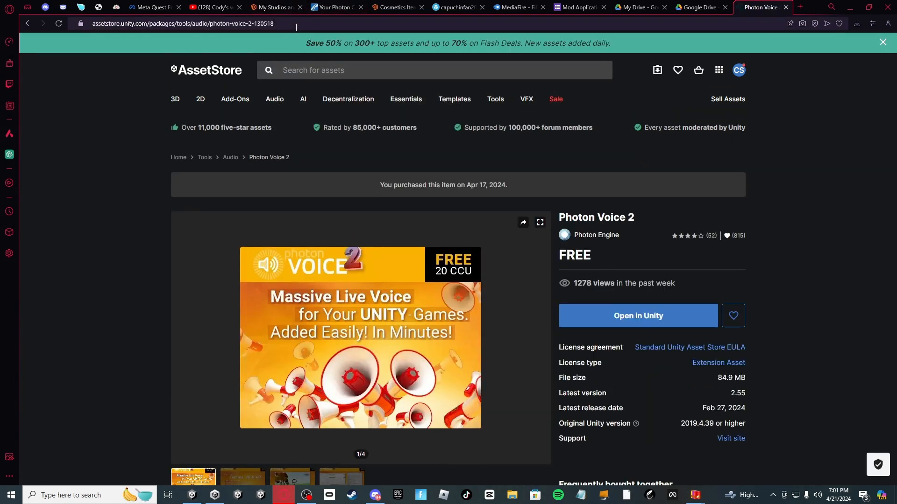
# - Copy the Photon Voice 2 page link and post it in Discord's photon-vr channel
pyautogui.click(297, 24)
pyautogui.hotkey('ctrl', 'c')
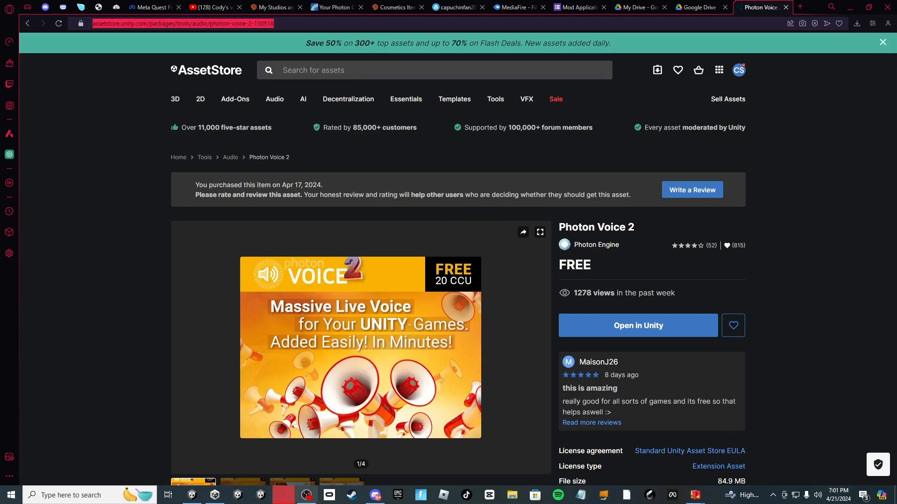
pyautogui.click(375, 495)
pyautogui.hotkey('ctrl', 'v')
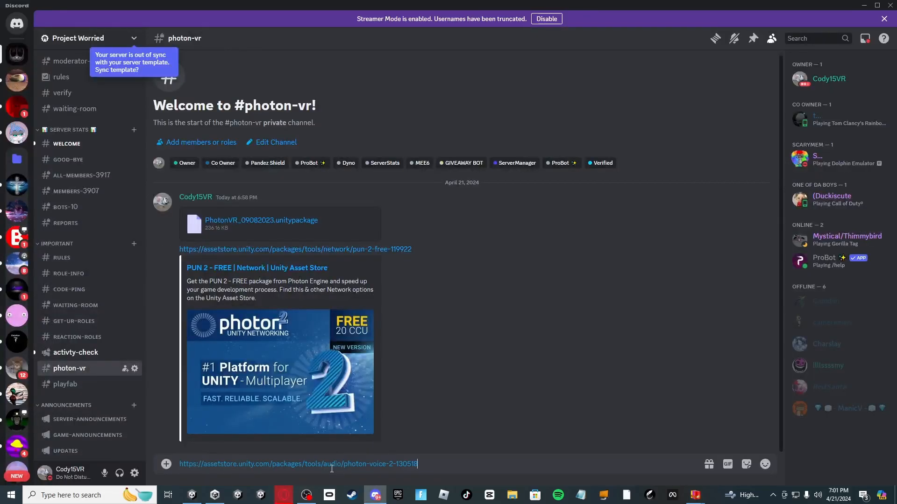
pyautogui.press('Return')
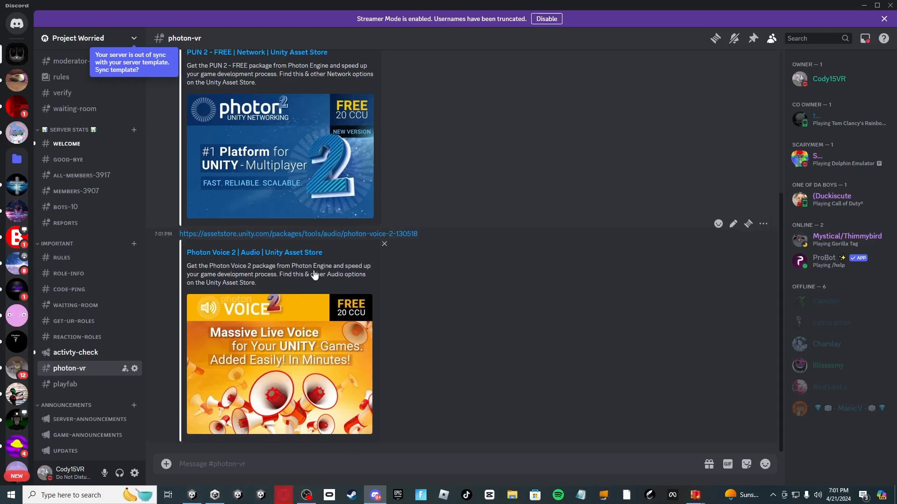
# - Switch to the Unity project, open the Package Manager and dock it beside Project Settings
pyautogui.click(191, 495)
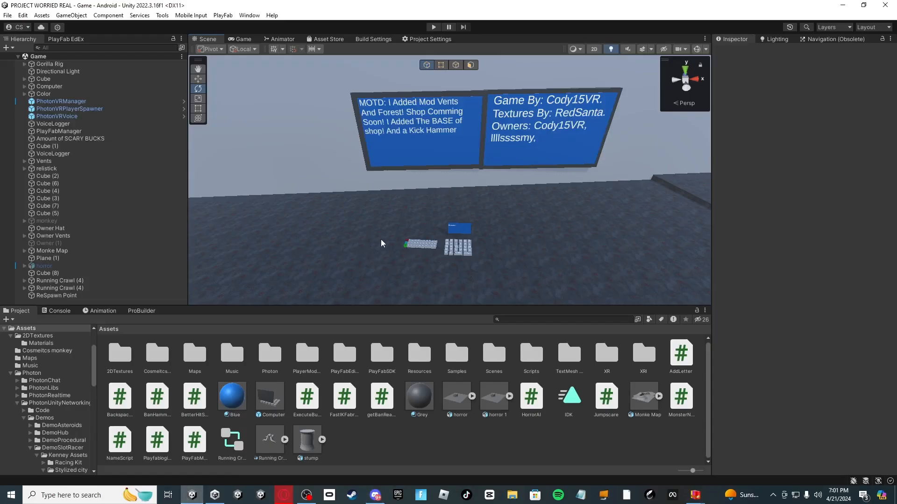
pyautogui.moveTo(407, 213); pyautogui.dragTo(425, 204, button='right')
pyautogui.press('w')
pyautogui.press('s')
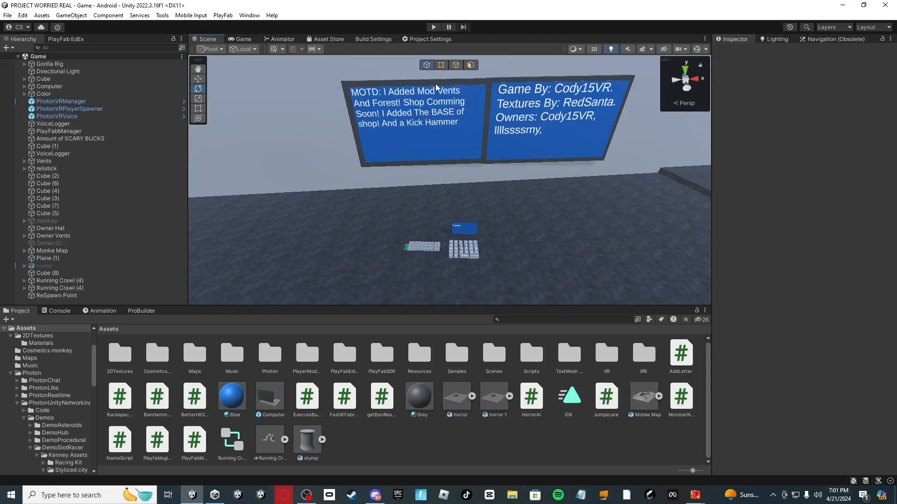
pyautogui.click(242, 16)
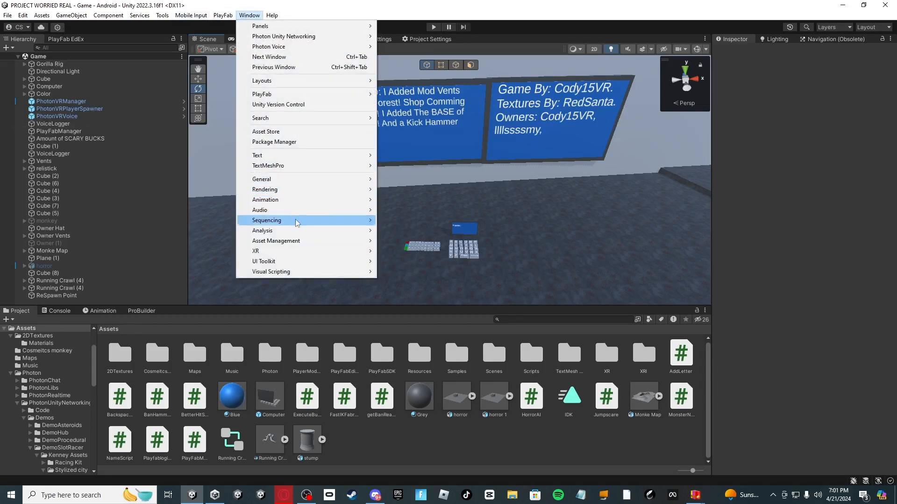
pyautogui.click(290, 142)
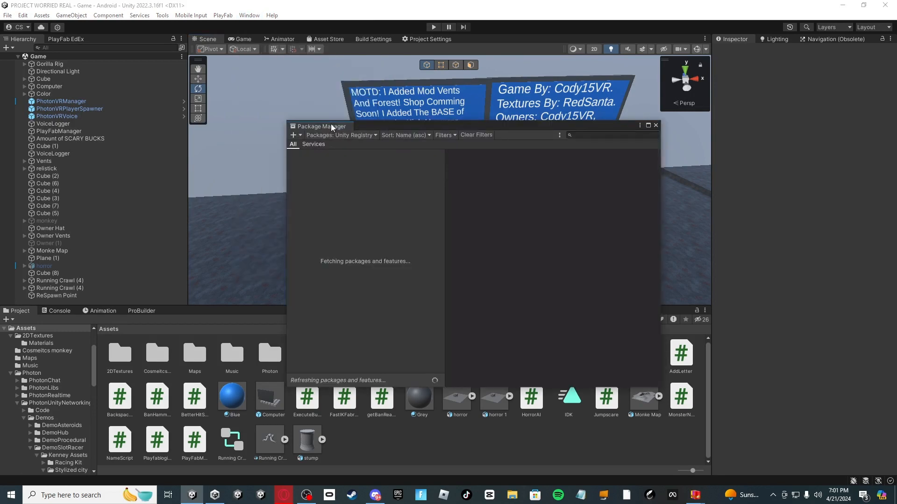
pyautogui.moveTo(331, 125); pyautogui.dragTo(476, 46)
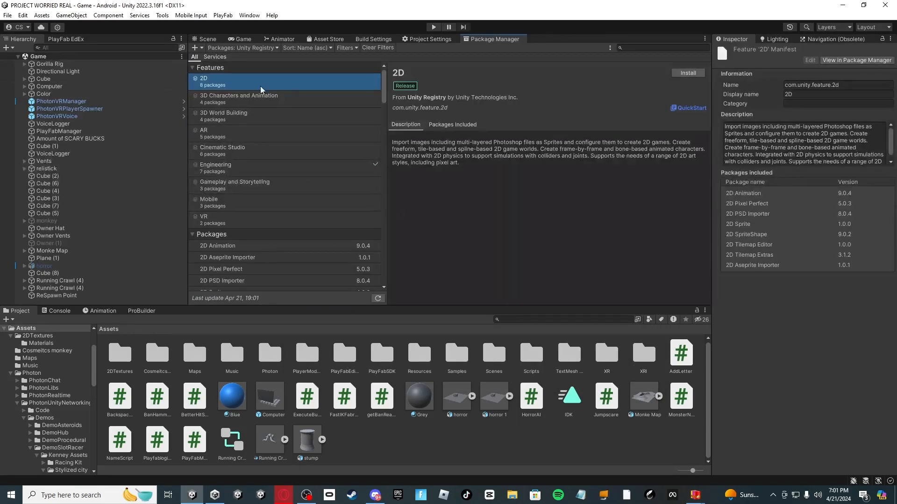
# - Filter the Package Manager to My Assets and view the Photon Voice 2 and PUN 2 - FREE package details
pyautogui.click(216, 48)
pyautogui.click(244, 60)
pyautogui.click(240, 47)
pyautogui.click(236, 77)
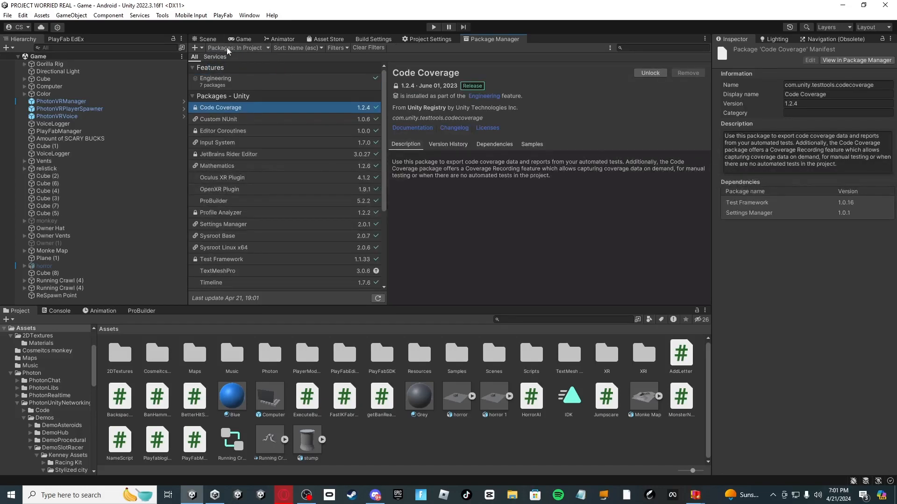
pyautogui.click(258, 49)
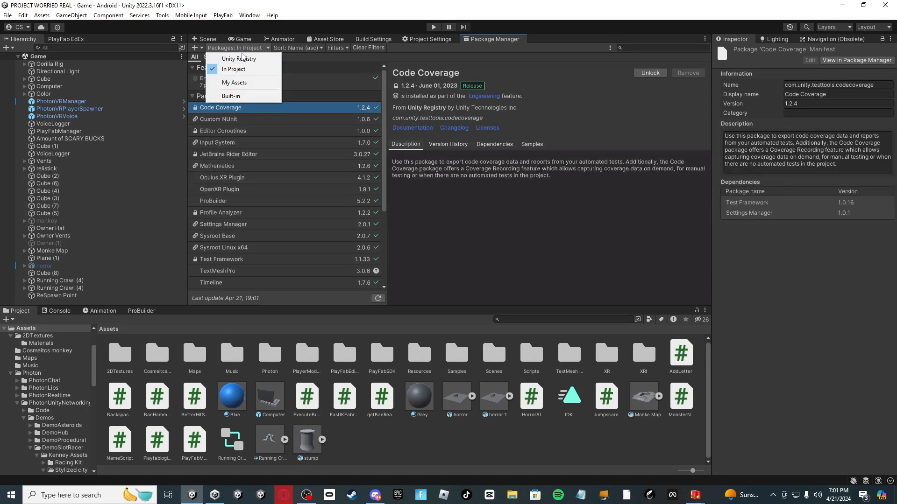
pyautogui.click(213, 83)
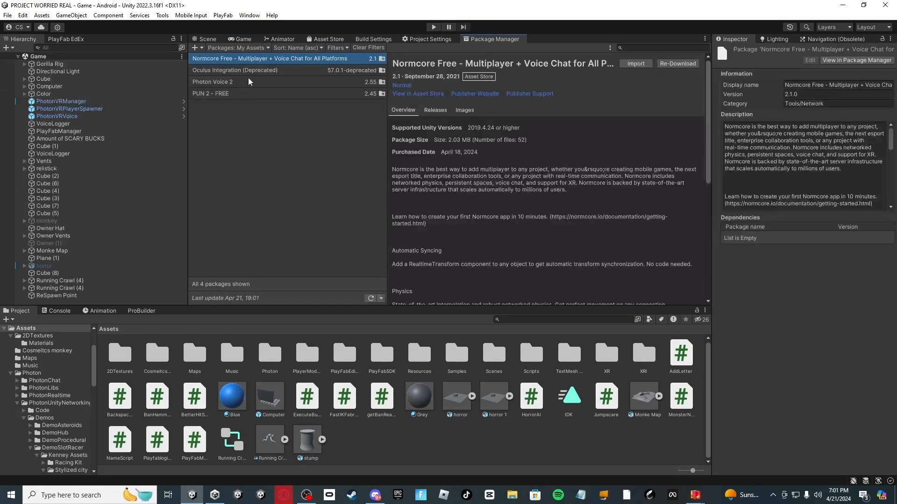
pyautogui.click(248, 83)
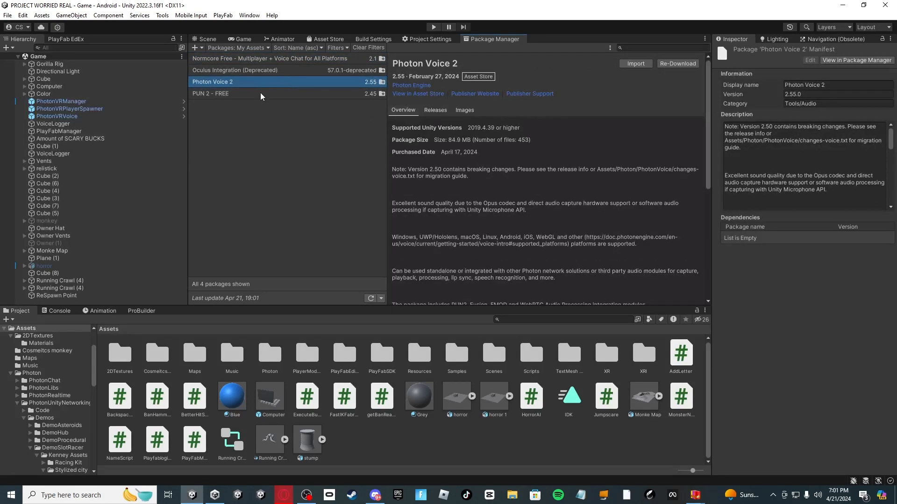
pyautogui.click(217, 94)
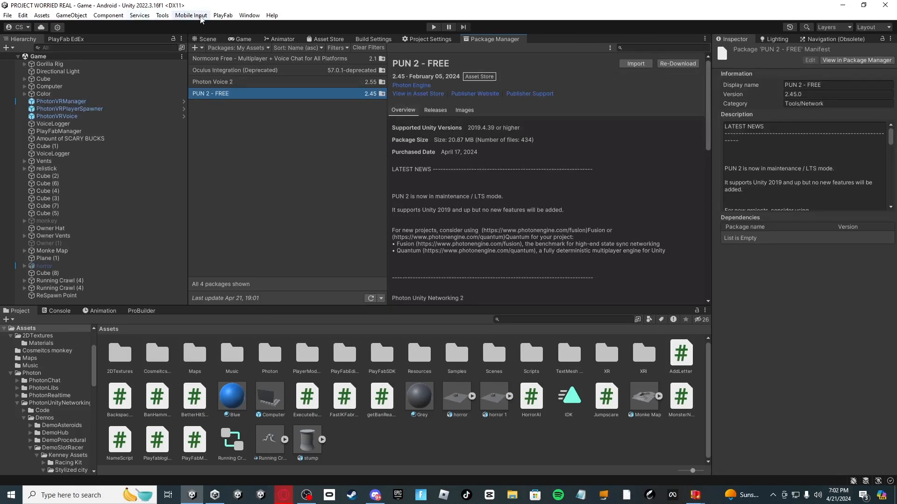
# - Open the PUN Wizard, view its project setup page with the AppId field, and close the wizard
pyautogui.click(248, 15)
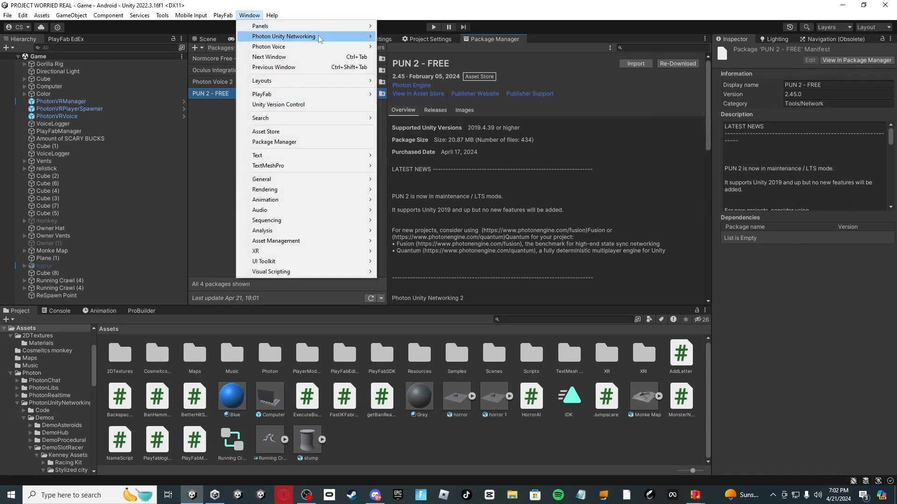
pyautogui.moveTo(316, 49)
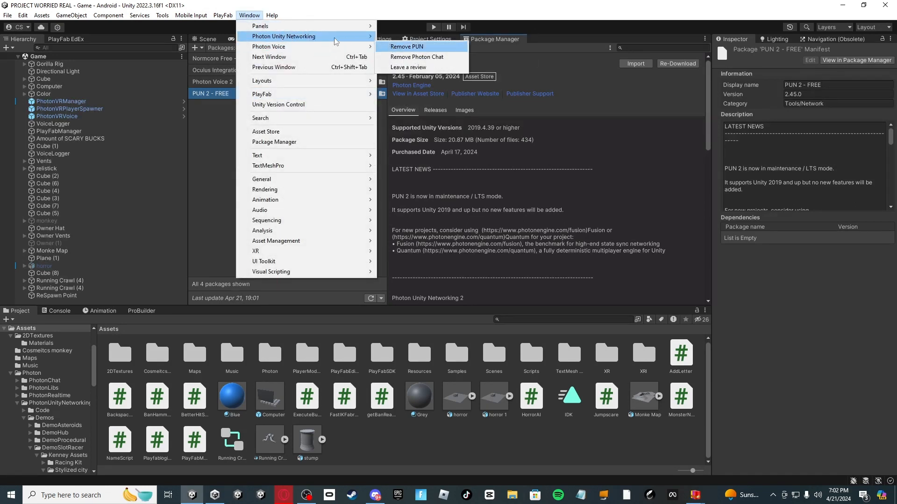
pyautogui.click(405, 36)
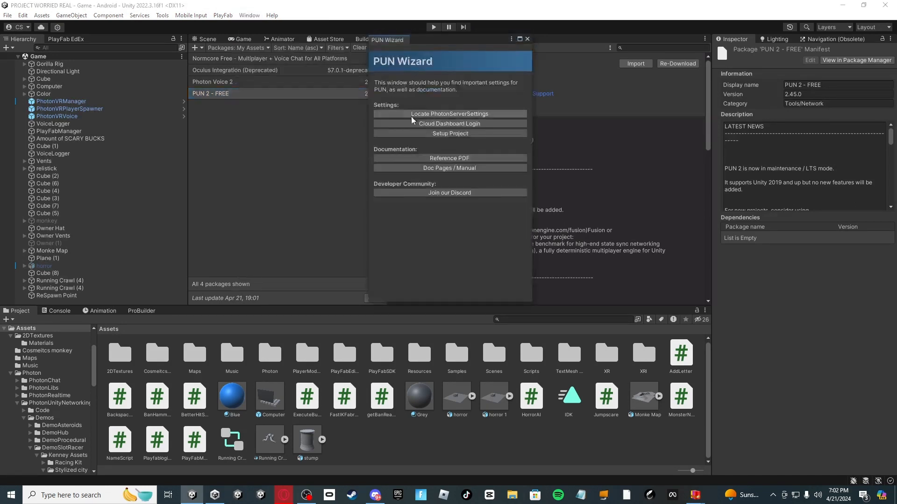
pyautogui.click(444, 136)
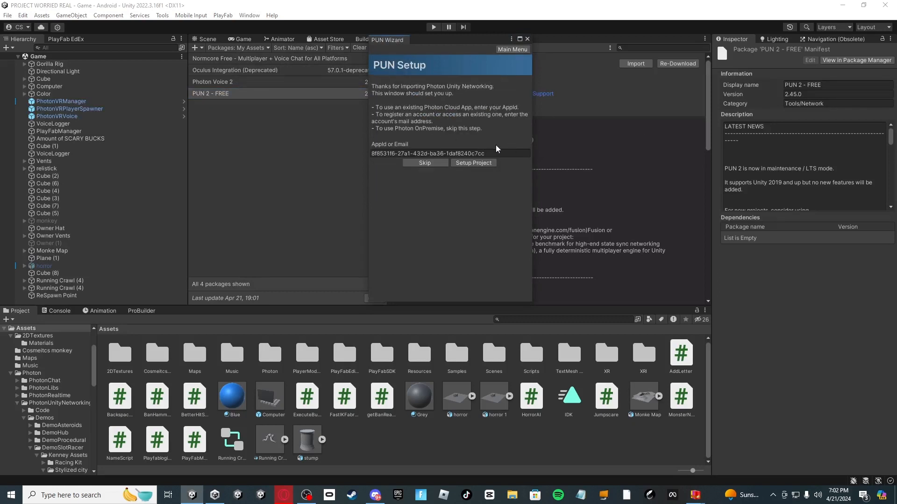
pyautogui.click(527, 39)
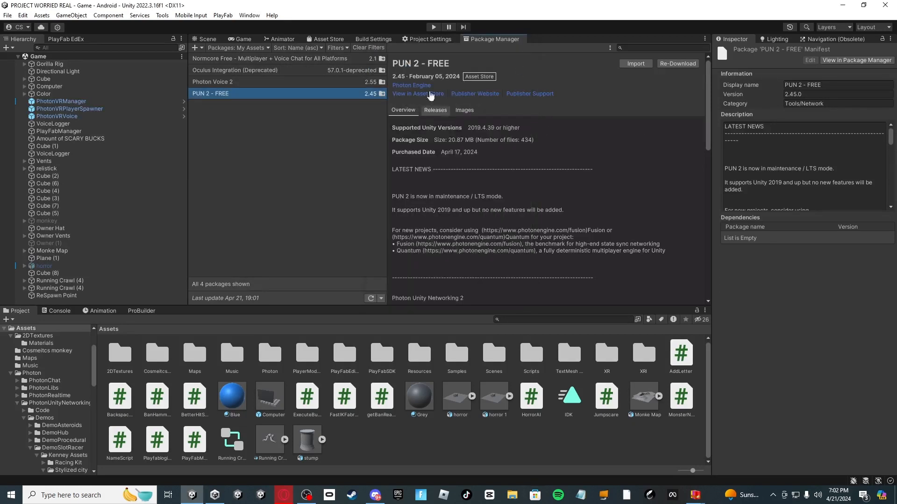
# - View the Photon Voice 2 package details and open the project setup page of the PUN Wizard
pyautogui.click(259, 82)
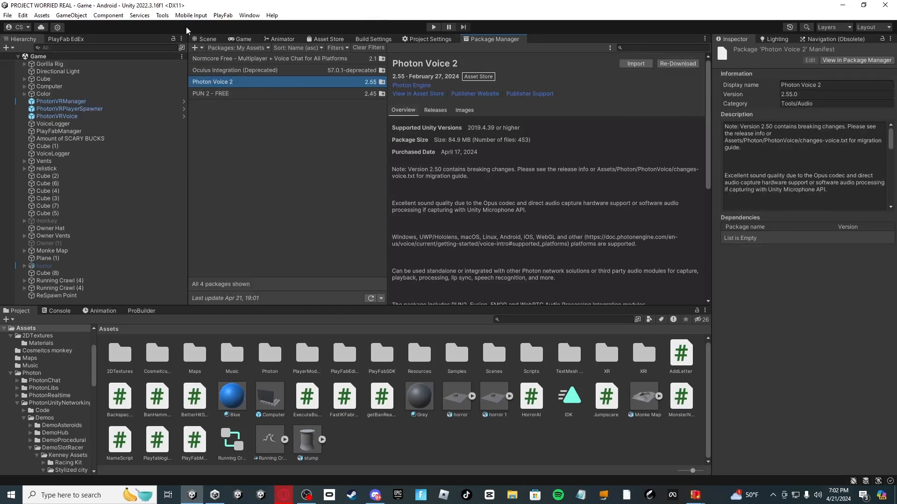
pyautogui.click(249, 15)
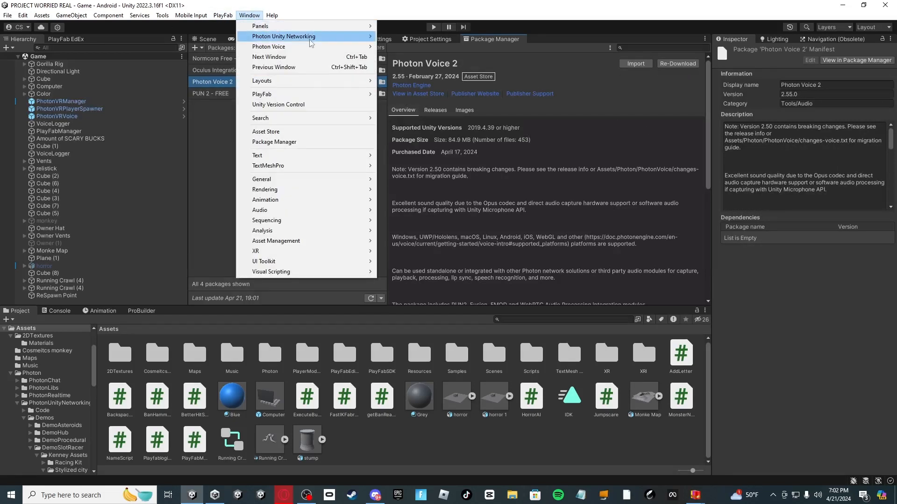
pyautogui.moveTo(314, 49)
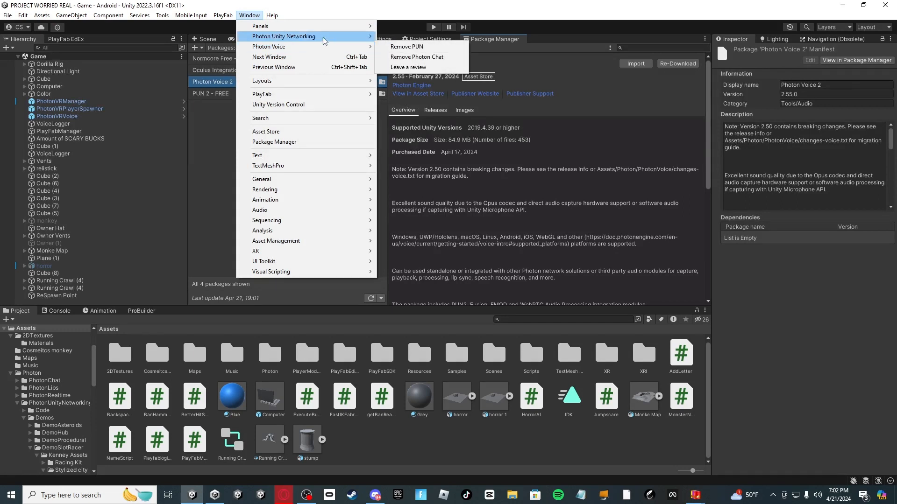
pyautogui.moveTo(255, 40)
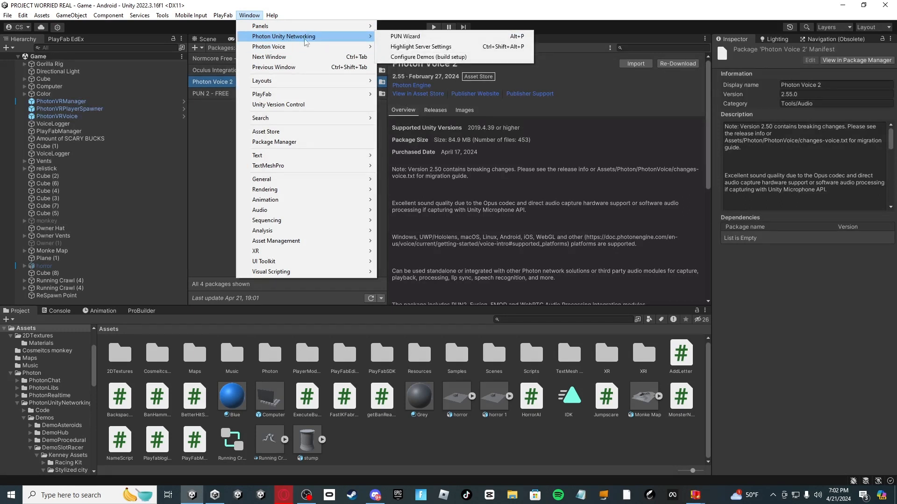
pyautogui.click(405, 37)
pyautogui.click(446, 133)
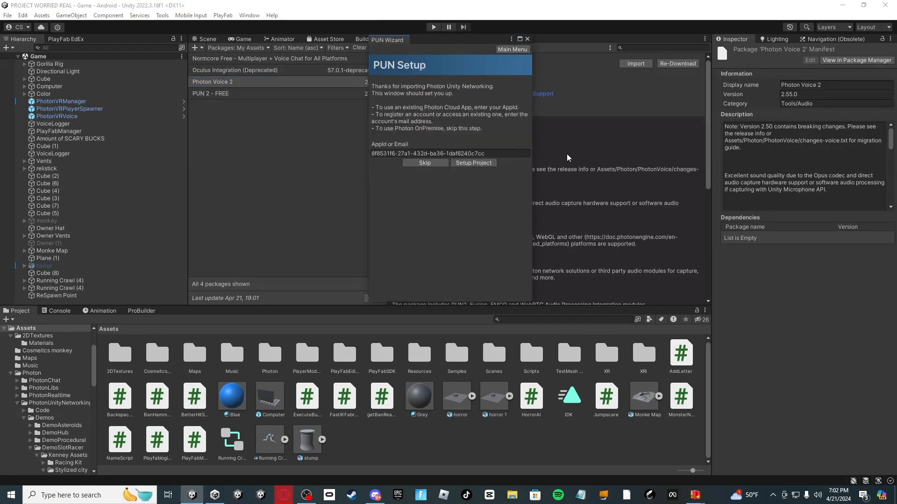
# - Switch to the browser and open the new application form from the Photon dashboard
pyautogui.click(283, 495)
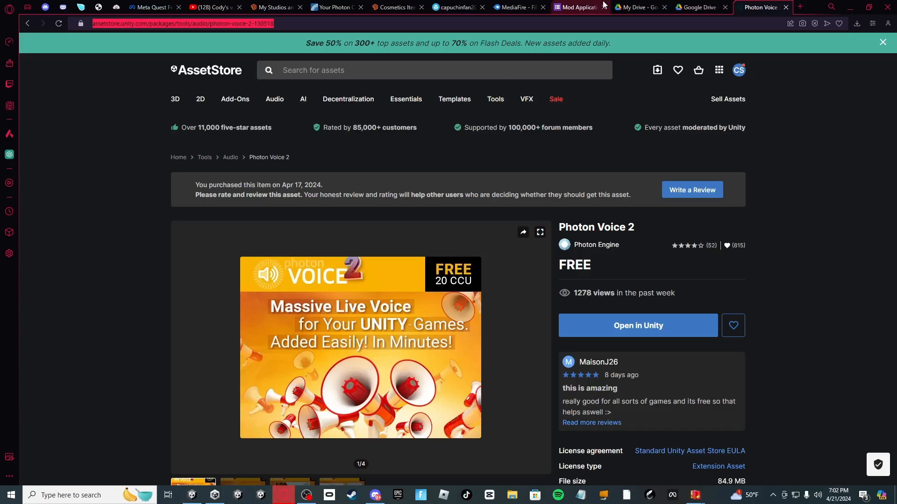
pyautogui.click(334, 7)
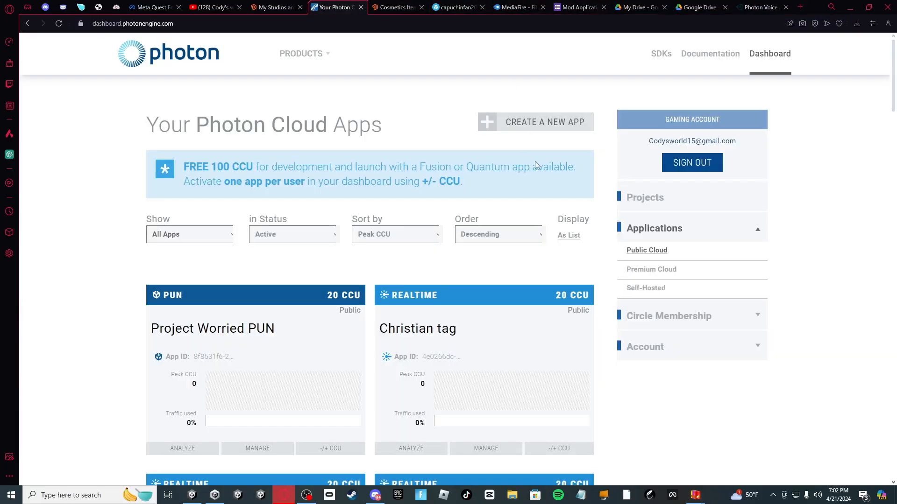
pyautogui.click(524, 126)
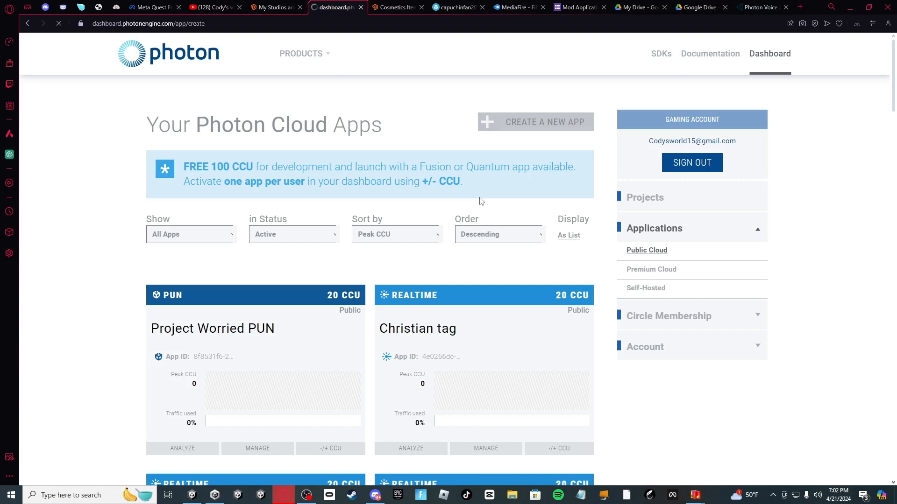
pyautogui.scroll(-1, 197, 437)
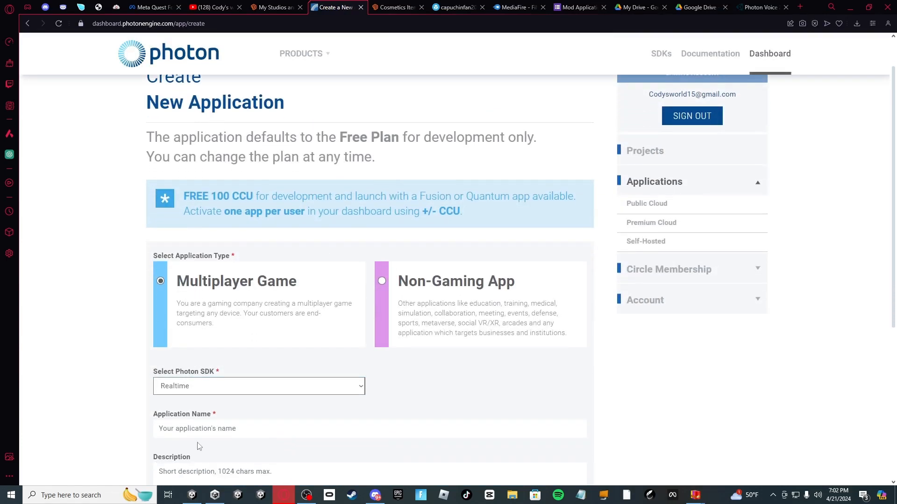
# - Name the new Photon application TEST TAG PUN and select Pun as its Photon SDK
pyautogui.click(202, 434)
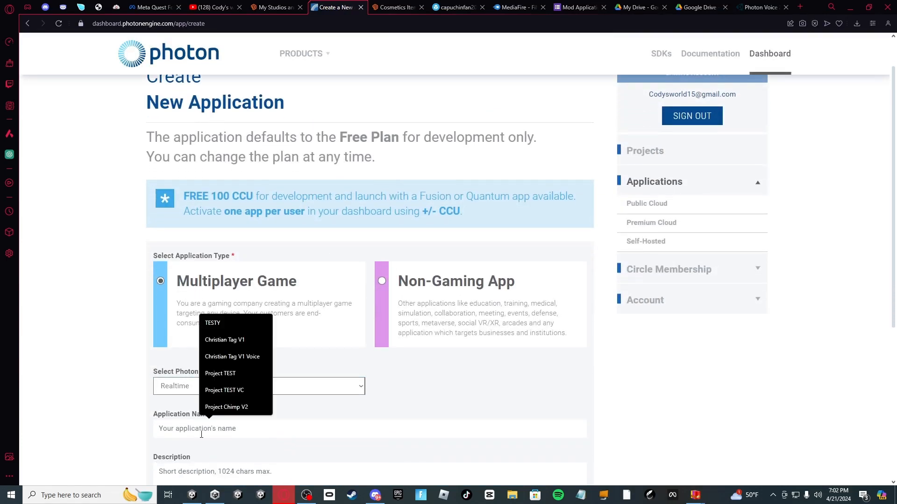
pyautogui.write('TEST TAG PUN')
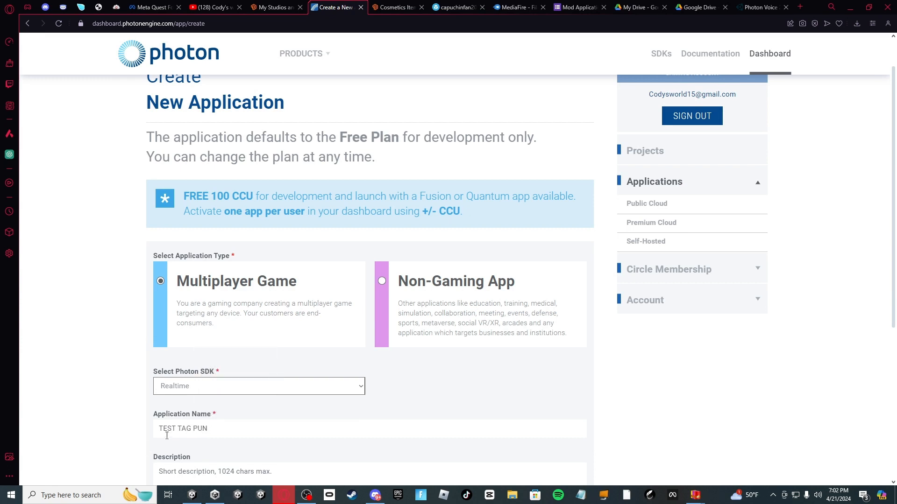
pyautogui.click(264, 387)
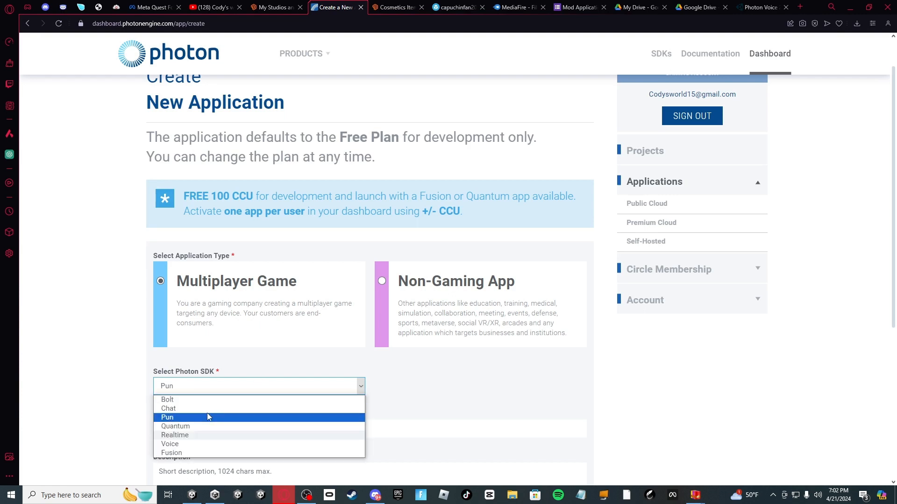
pyautogui.click(207, 411)
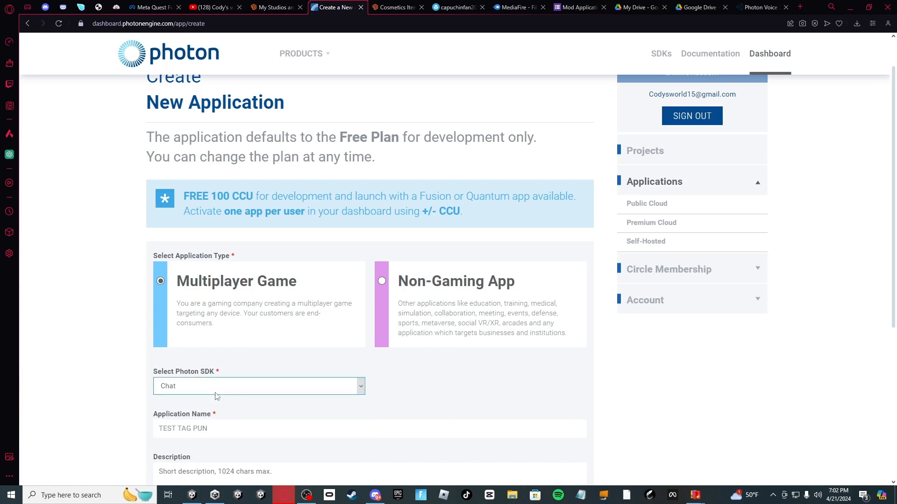
pyautogui.click(216, 393)
pyautogui.click(202, 417)
pyautogui.scroll(-4, 296, 451)
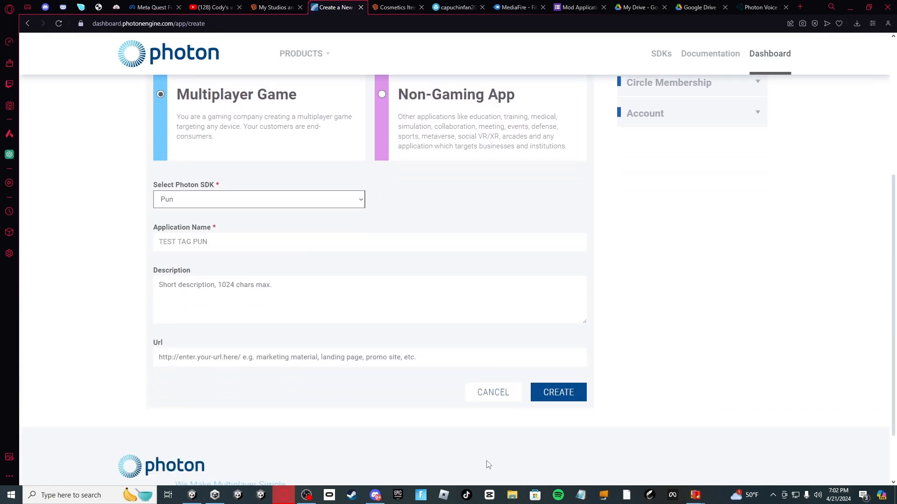
pyautogui.click(552, 395)
# - Select Voice as the Photon SDK for the application named TEST TAG Voice
pyautogui.scroll(3, 306, 380)
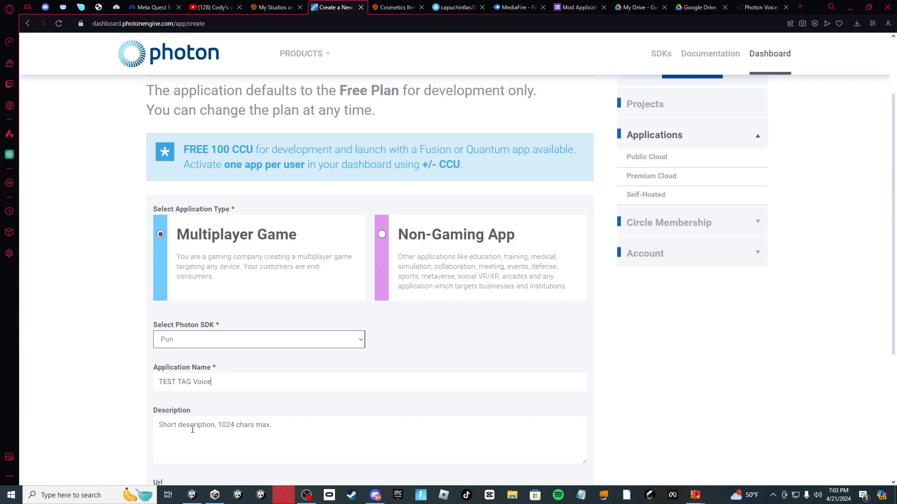
pyautogui.click(214, 346)
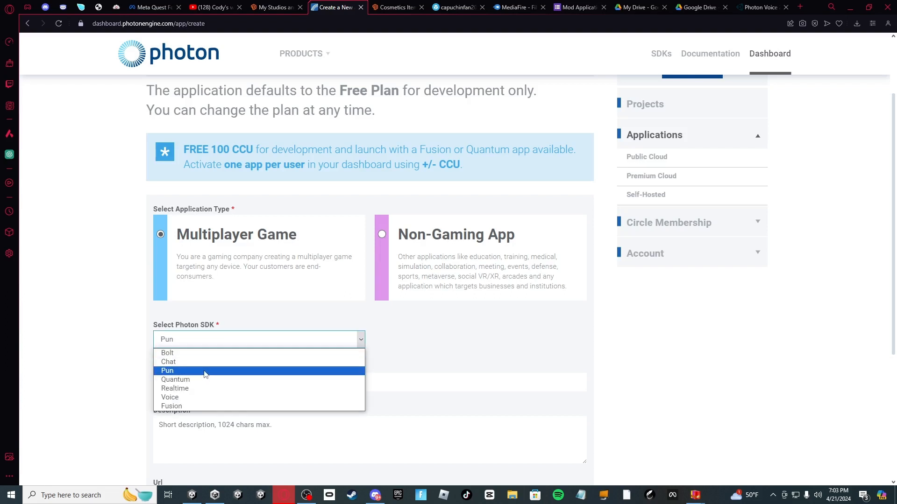
pyautogui.click(204, 397)
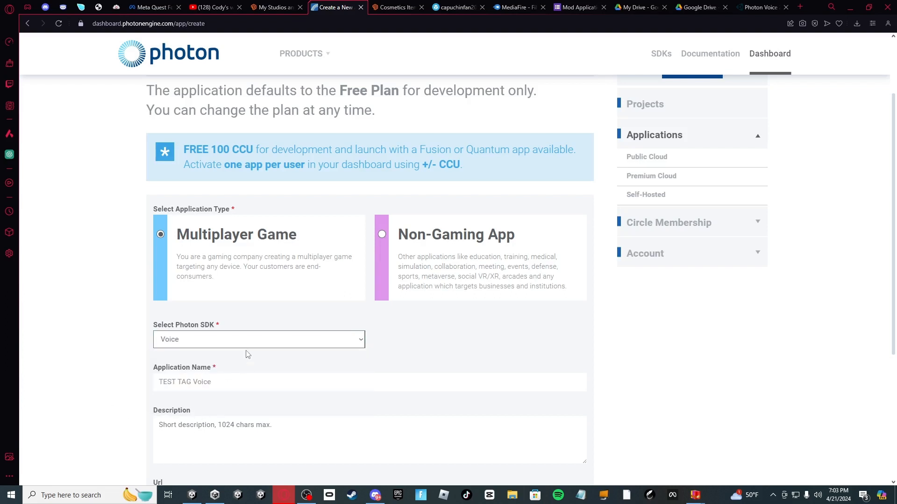
# - Set the Photon SDK to Realtime and shorten the application name to TEST TAG
pyautogui.click(227, 345)
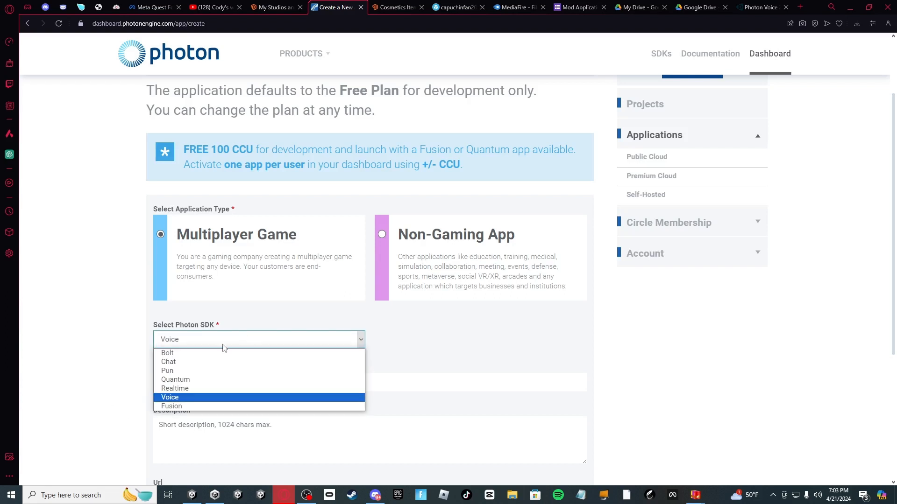
pyautogui.click(199, 388)
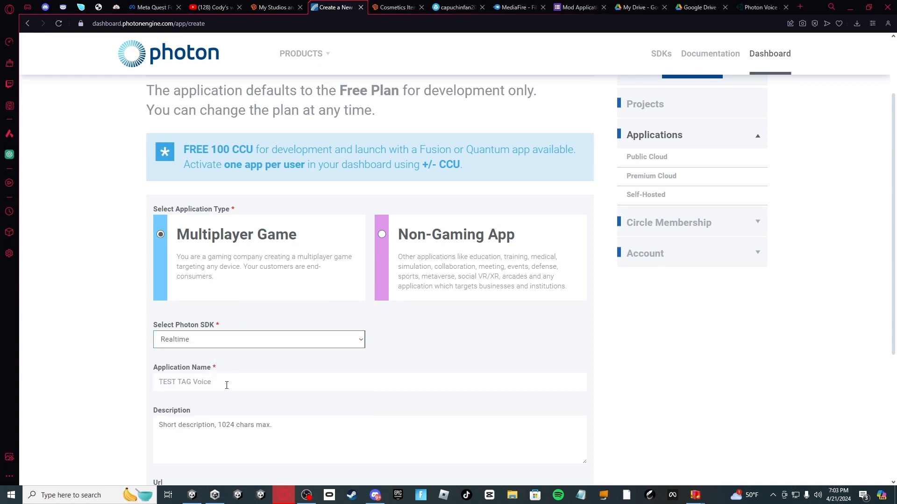
pyautogui.moveTo(226, 388); pyautogui.dragTo(194, 392)
pyautogui.press('BackSpace')
pyautogui.scroll(2, 523, 126)
pyautogui.scroll(-1, 574, 109)
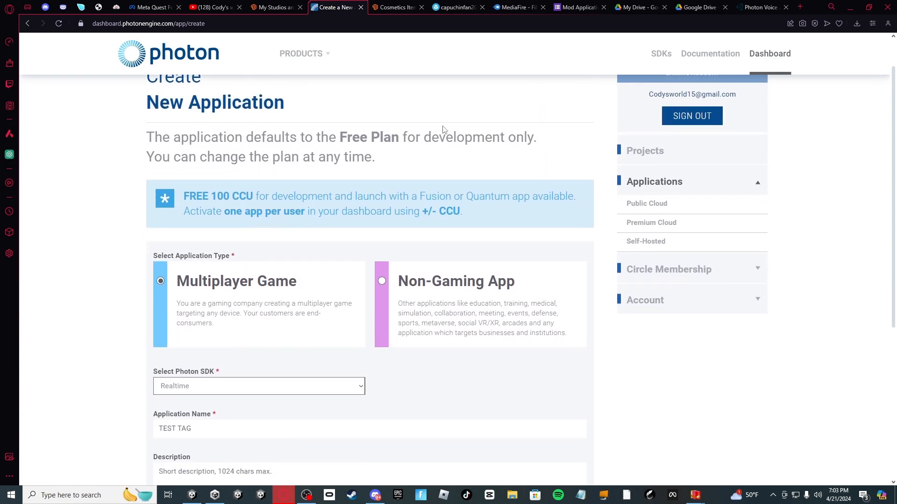
pyautogui.scroll(1, 573, 109)
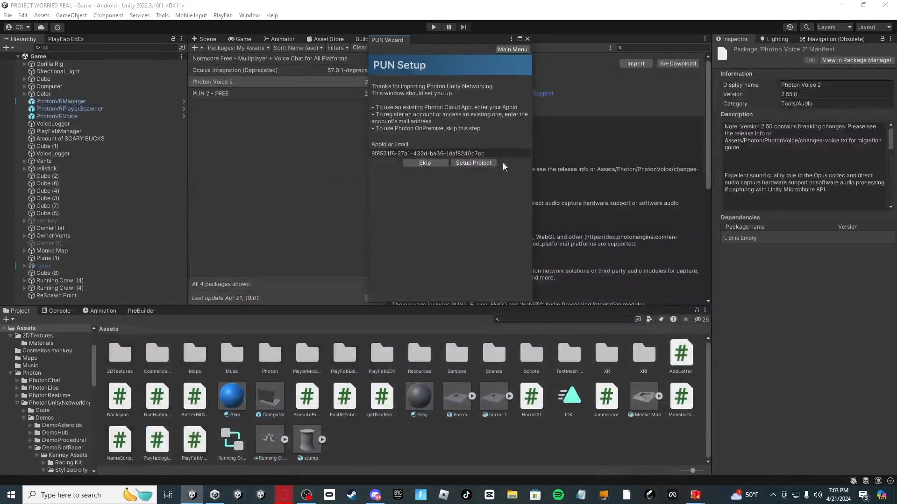
# - Back in Unity, apply the AppId already entered in the PUN Wizard to the project and close the wizard
pyautogui.click(480, 163)
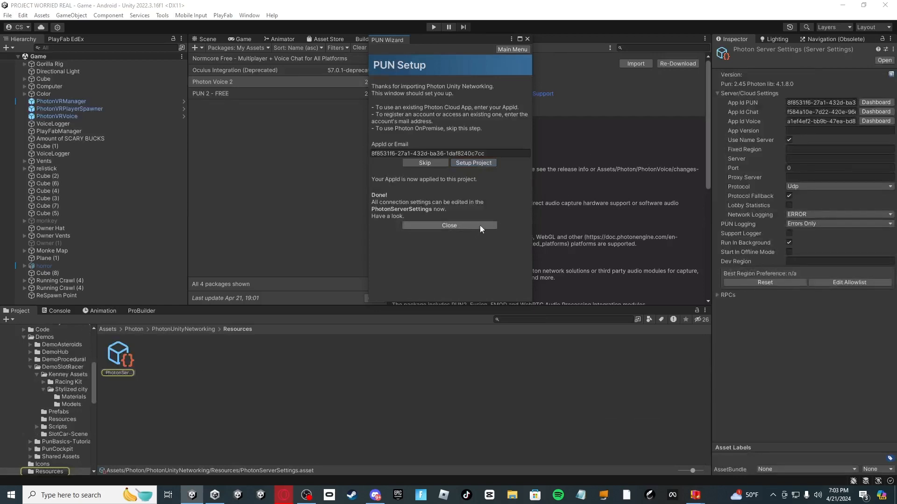
pyautogui.click(467, 225)
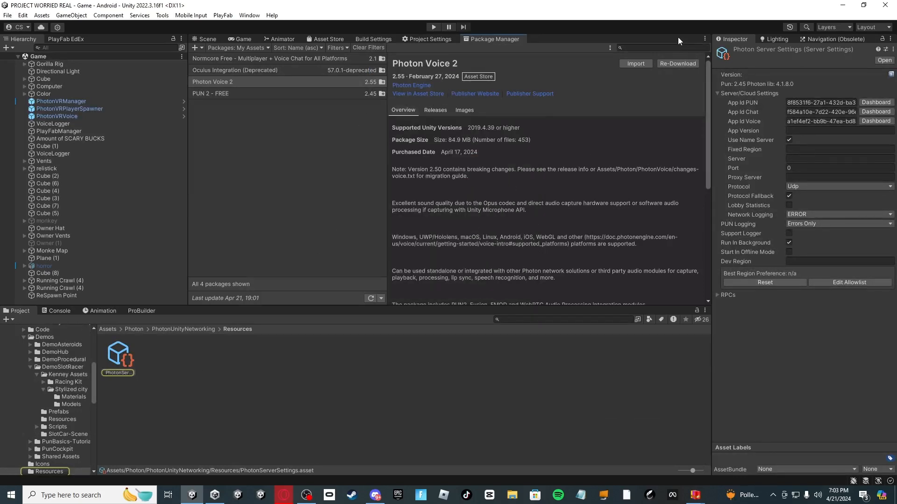
# - View the Normcore Free package, switch to the Scene view, and display the root Assets folder
pyautogui.click(248, 72)
pyautogui.click(301, 59)
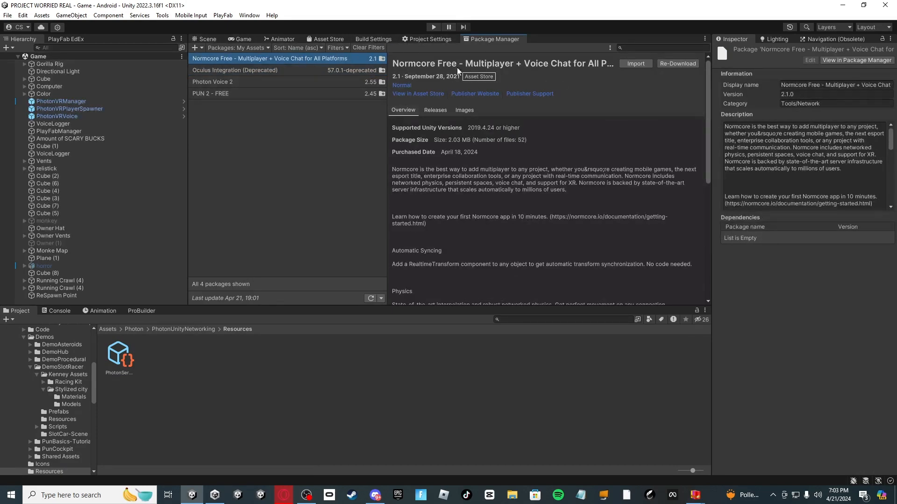
pyautogui.click(208, 39)
pyautogui.moveTo(467, 186); pyautogui.dragTo(380, 186, button='right')
pyautogui.click(110, 329)
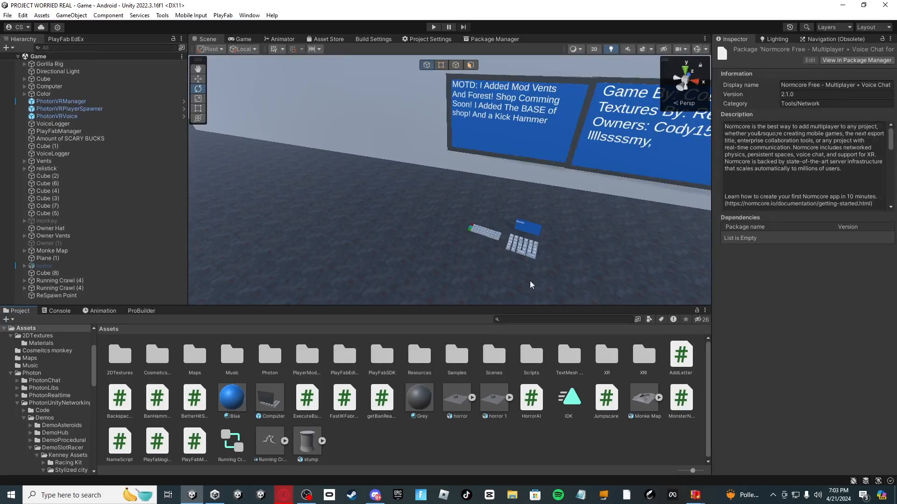
pyautogui.moveTo(611, 246); pyautogui.dragTo(426, 161, button='right')
pyautogui.press('w')
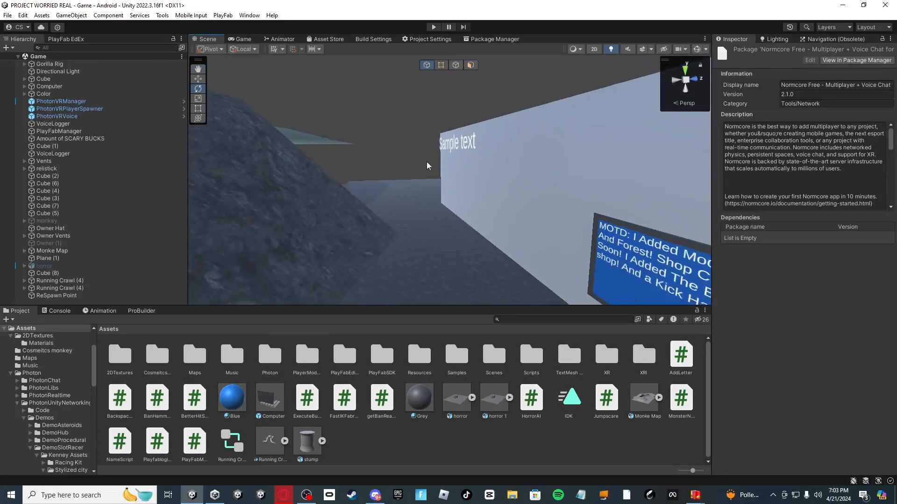
# - Open the PlayFab dashboard website from Unity, then minimize the browser to return to the project
pyautogui.click(215, 17)
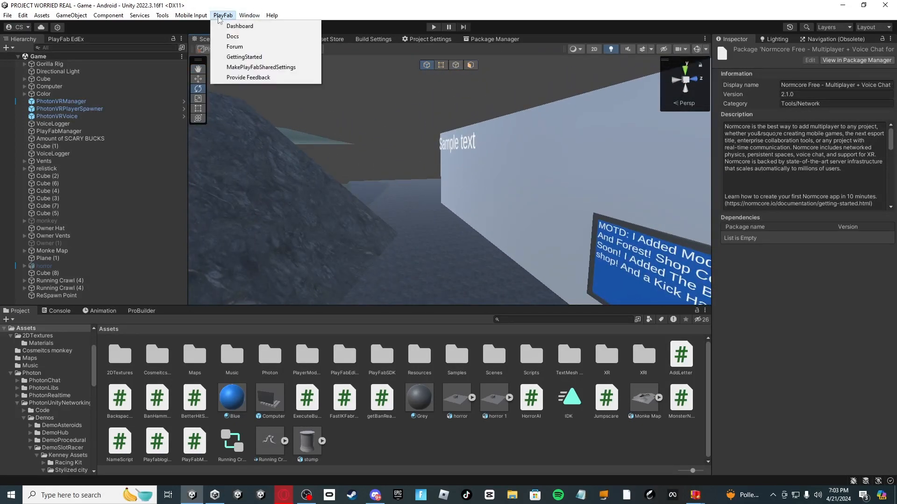
pyautogui.click(259, 27)
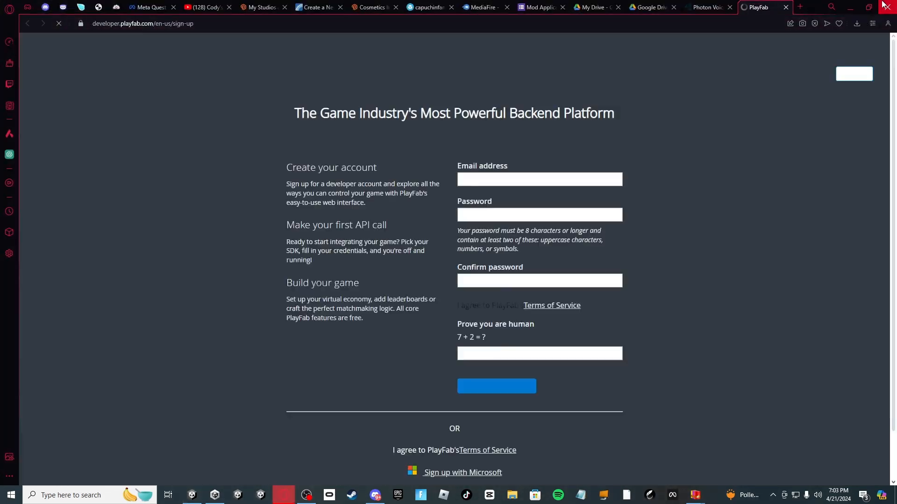
pyautogui.click(850, 7)
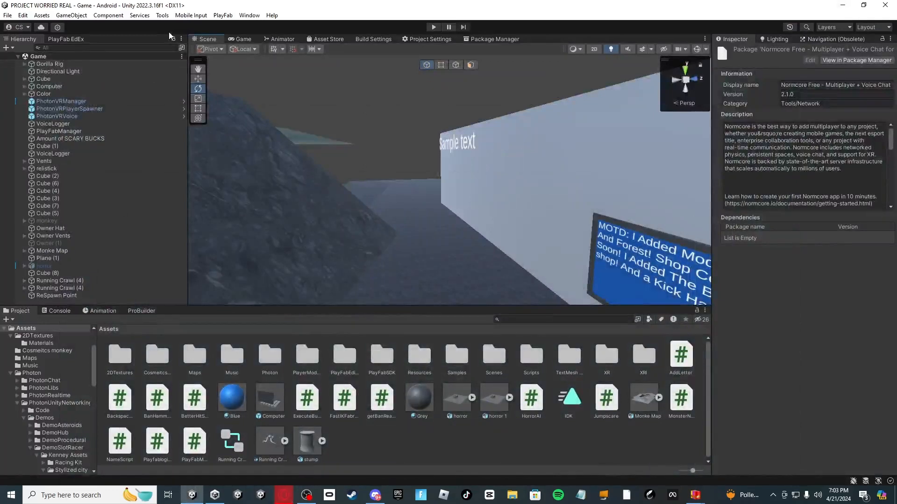
# - Open the PlayFab Editor Extensions to display the project's PlayFab settings
pyautogui.click(249, 15)
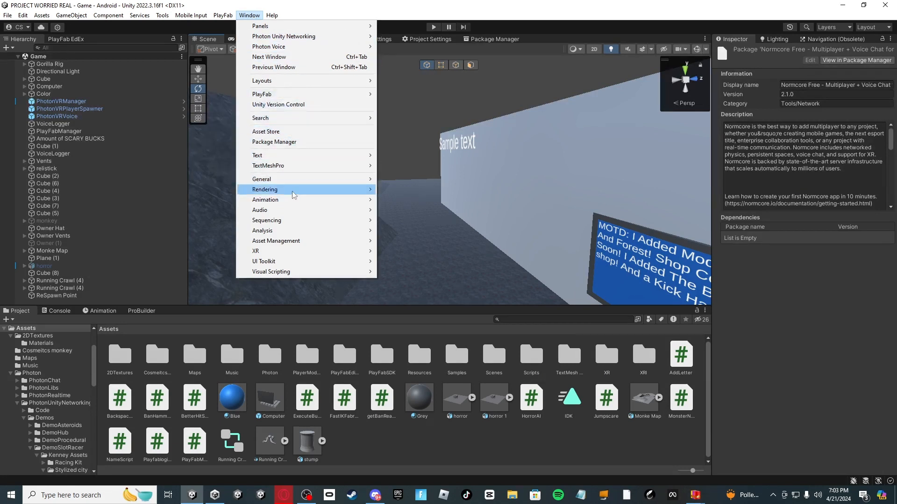
pyautogui.moveTo(314, 94)
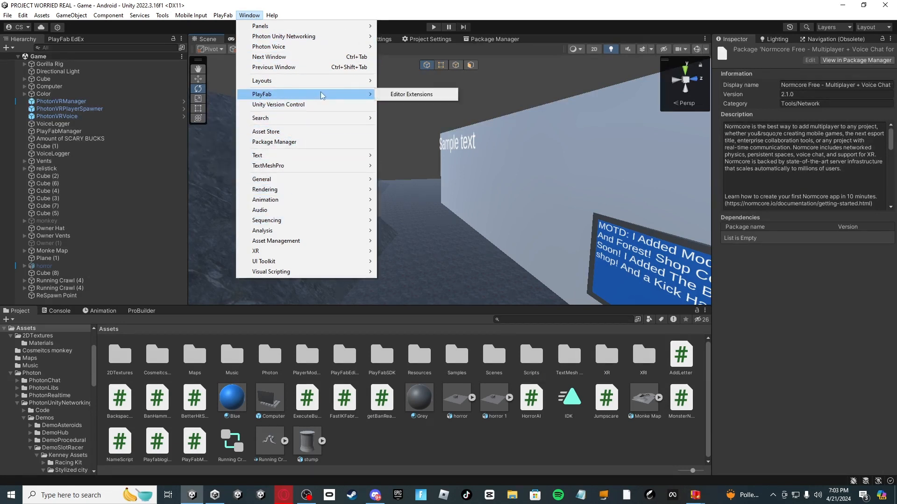
pyautogui.click(380, 95)
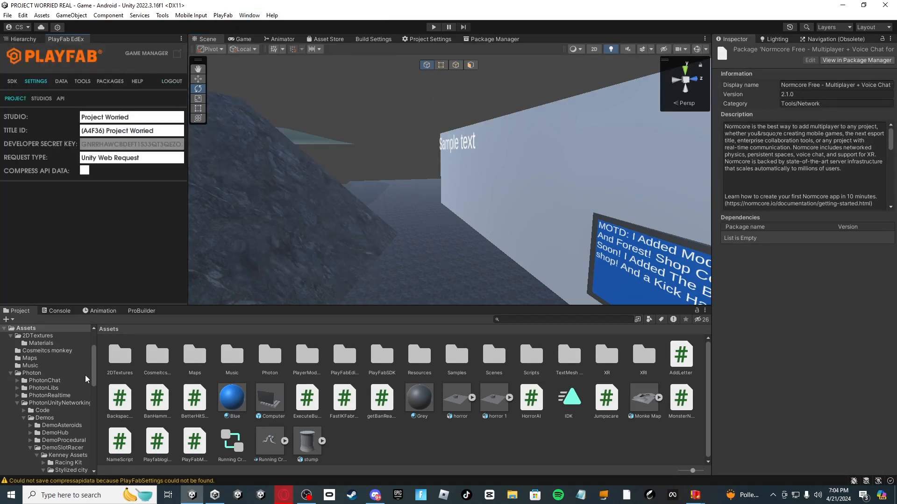
# - Clear the PlayFab warnings from the console and return to the project's asset view
pyautogui.click(57, 310)
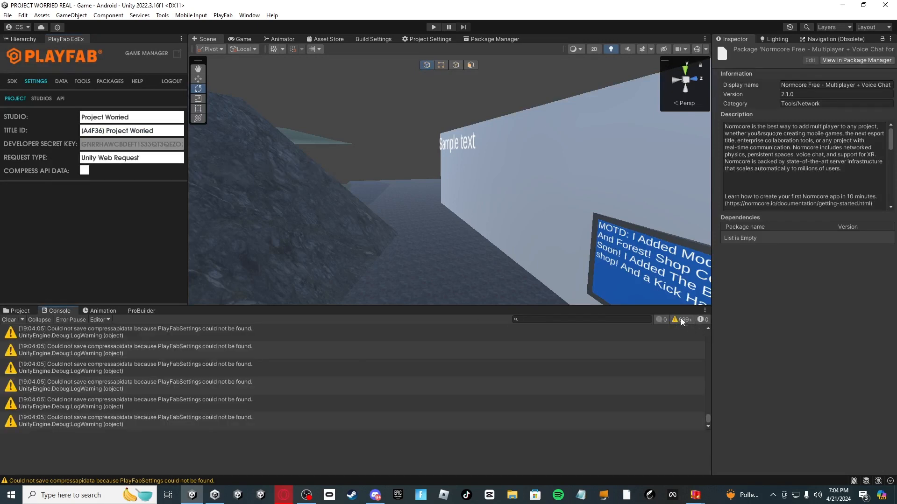
pyautogui.click(13, 320)
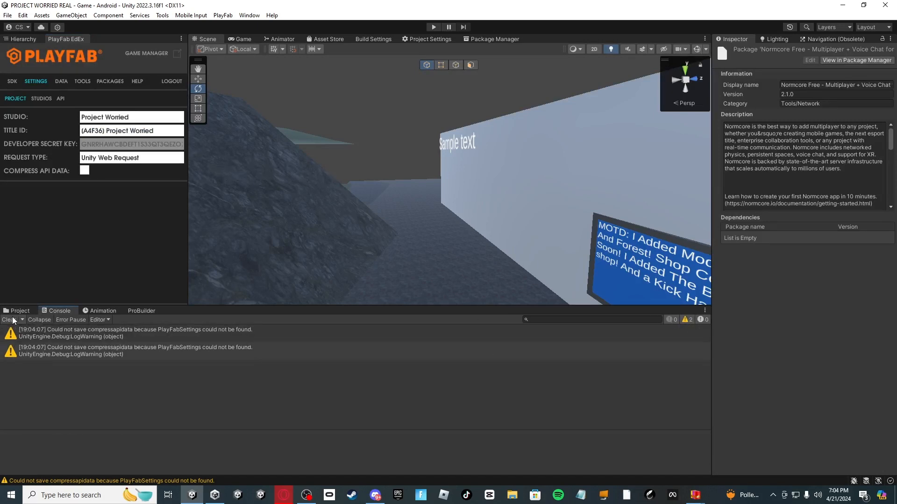
pyautogui.click(17, 311)
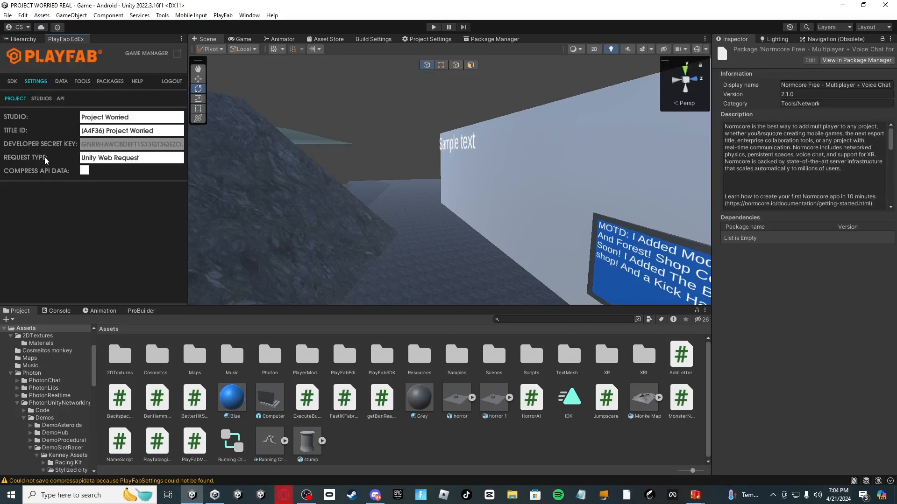
# - Check the installed PlayFab SDK information, return to the PlayFab project settings, and select Project Worried as the studio
pyautogui.click(13, 82)
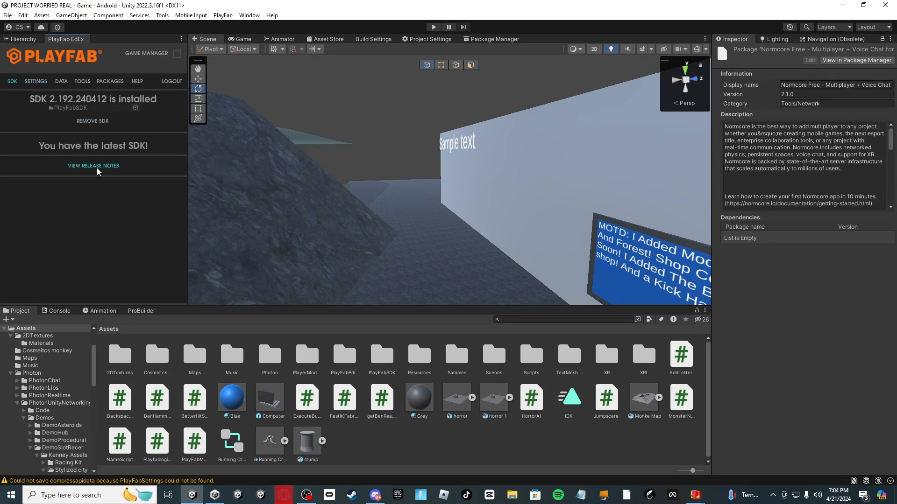
pyautogui.click(32, 81)
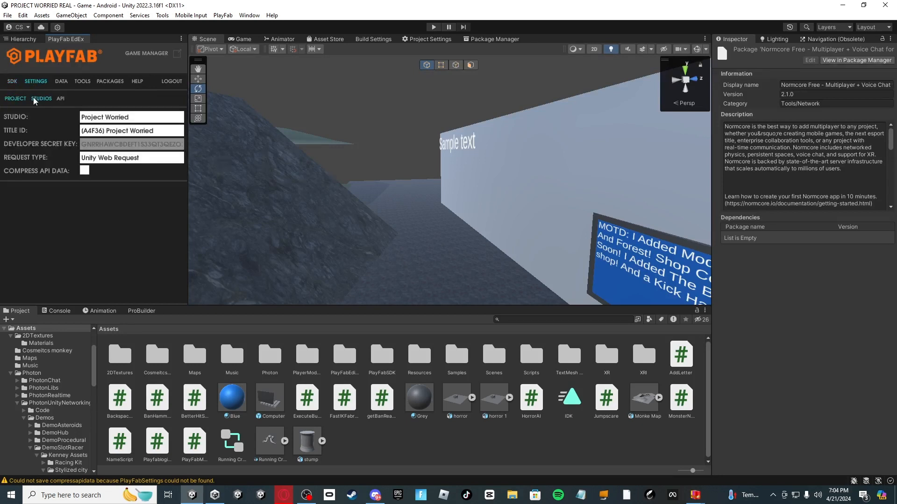
pyautogui.click(104, 122)
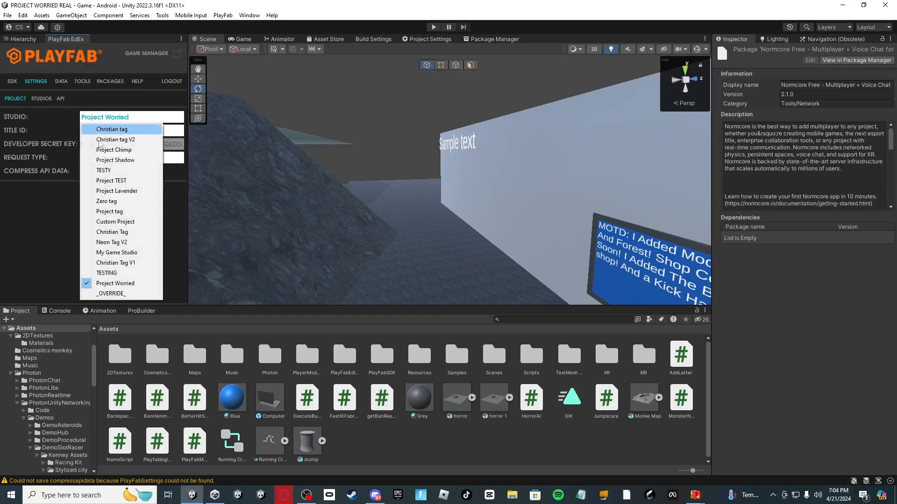
pyautogui.click(111, 283)
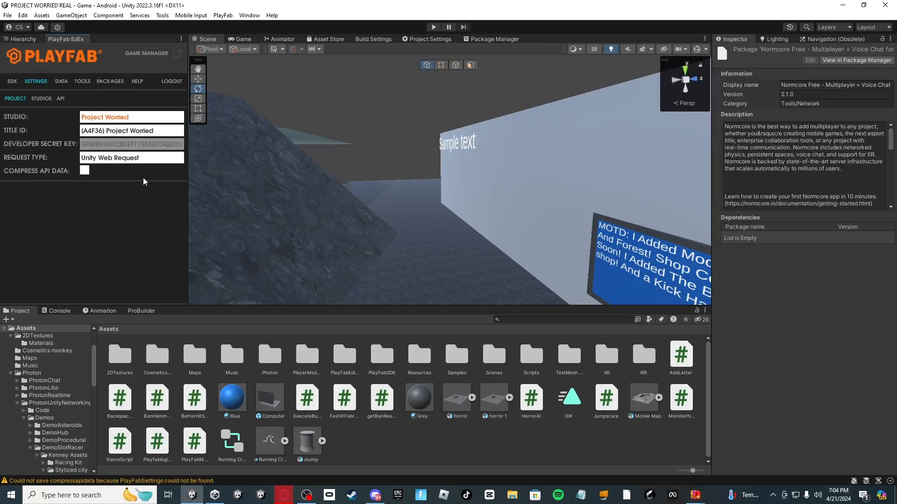
pyautogui.click(127, 117)
pyautogui.click(115, 283)
pyautogui.click(103, 117)
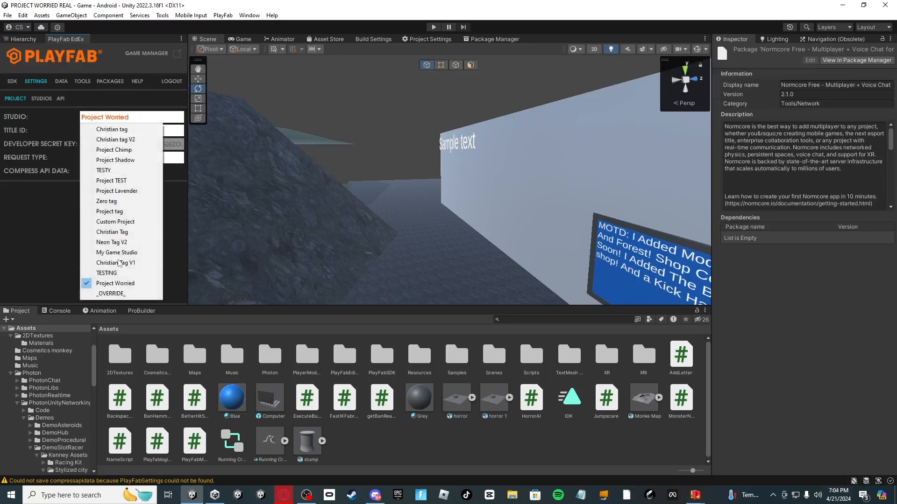
pyautogui.click(103, 283)
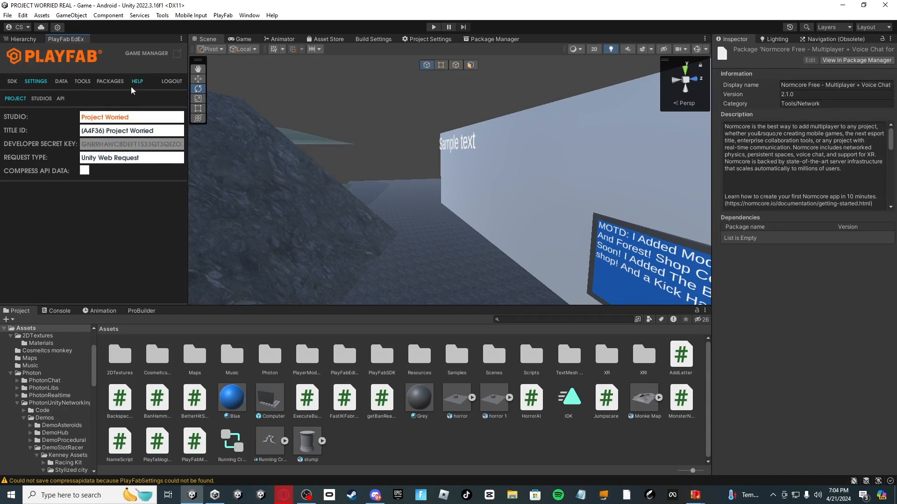
# - Show the scene hierarchy, clear the console warnings, and return to the project's assets
pyautogui.click(24, 40)
pyautogui.click(70, 311)
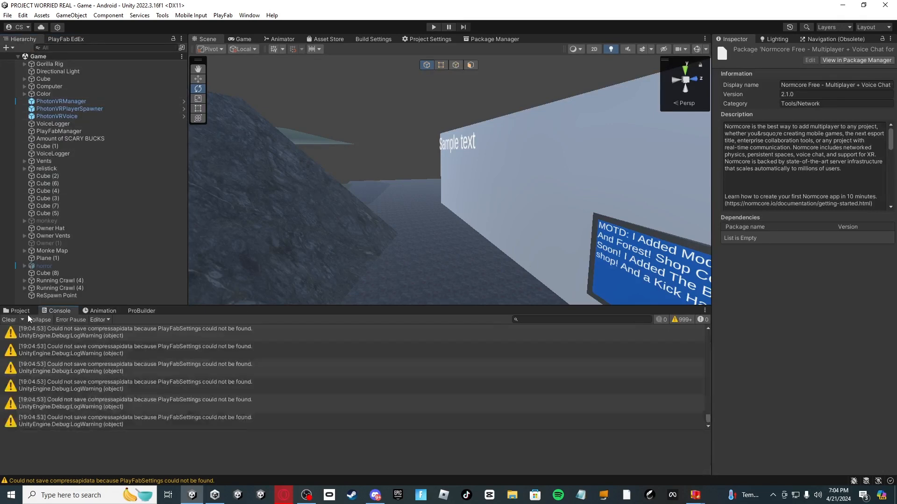
pyautogui.click(9, 319)
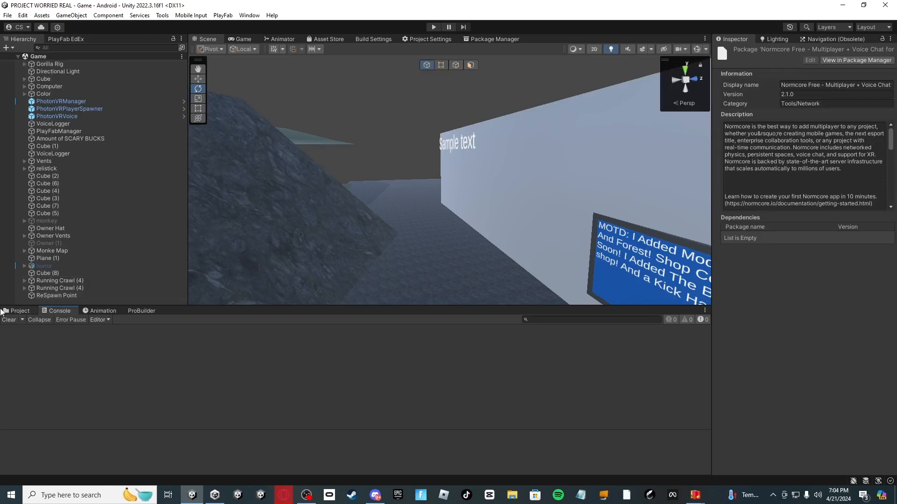
pyautogui.click(17, 311)
# - Search the project for "playfab shared" and inspect the PlayFabSharedSettings asset
pyautogui.moveTo(472, 195); pyautogui.dragTo(845, 199, button='right')
pyautogui.press('s')
pyautogui.press('s')
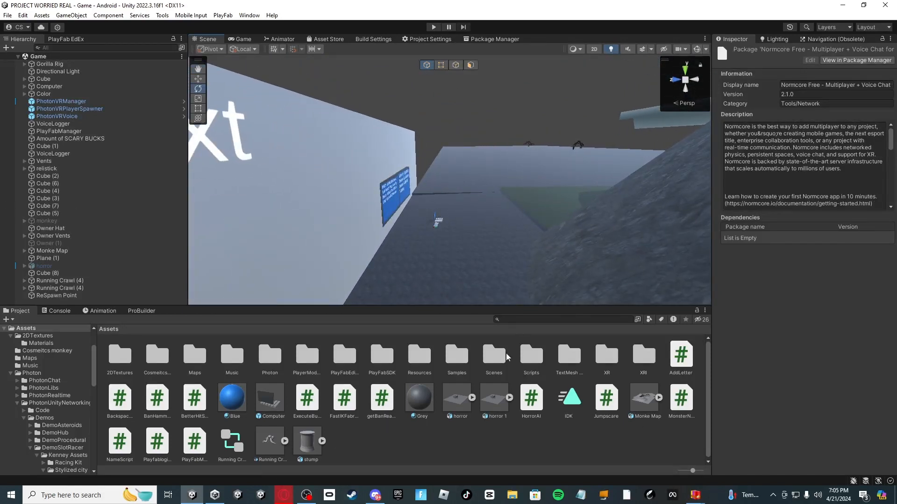
pyautogui.click(520, 321)
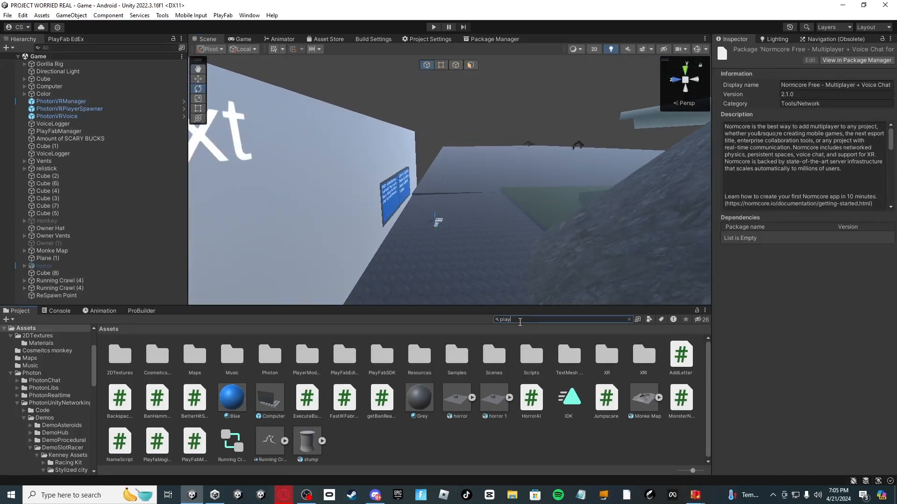
pyautogui.write('playfab shared')
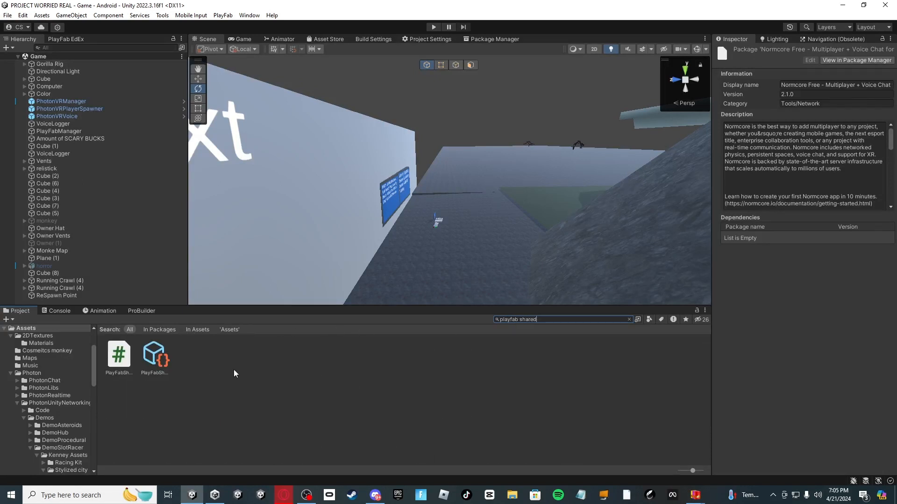
pyautogui.click(157, 366)
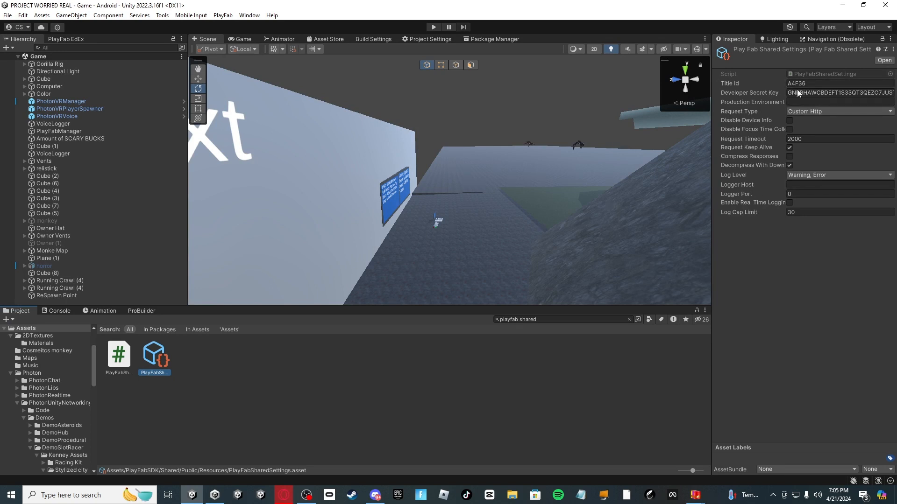
# - Replace the project search with "photon server" and select the PhotonServerSettings asset
pyautogui.click(558, 321)
pyautogui.hotkey('ctrl', 'a')
pyautogui.press('BackSpace')
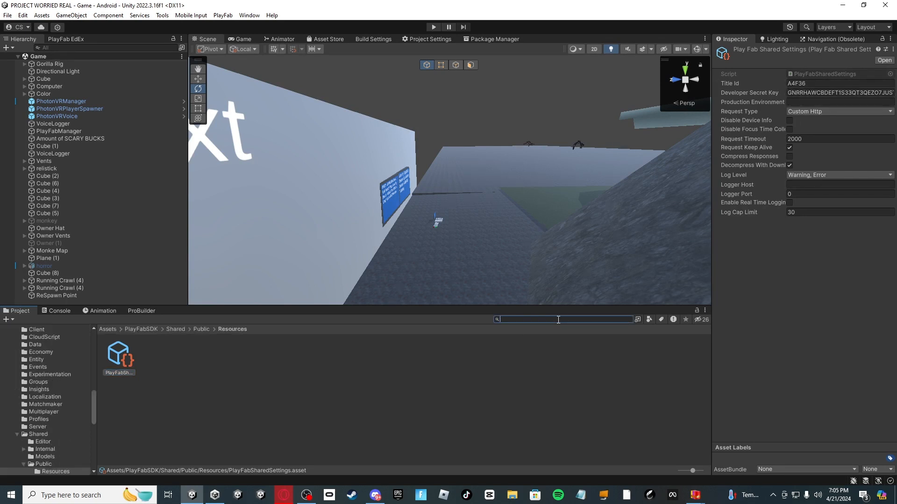
pyautogui.write('photon ser')
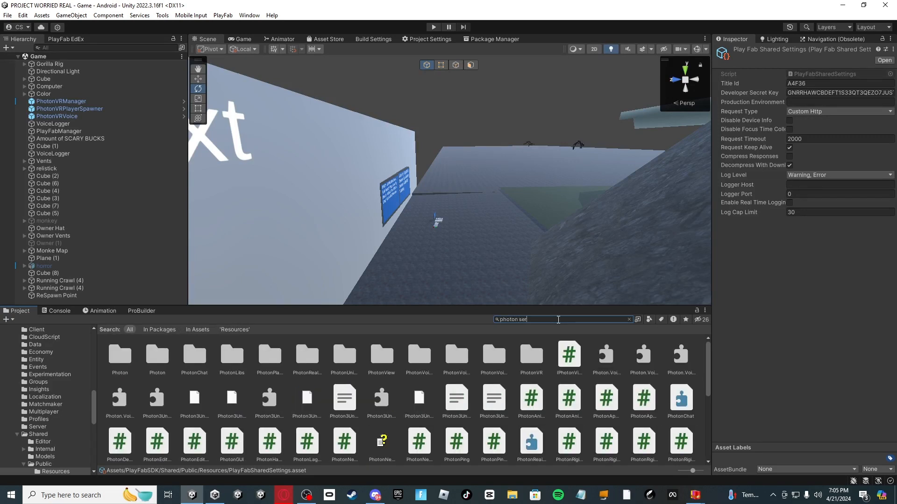
pyautogui.write('ver')
pyautogui.click(119, 358)
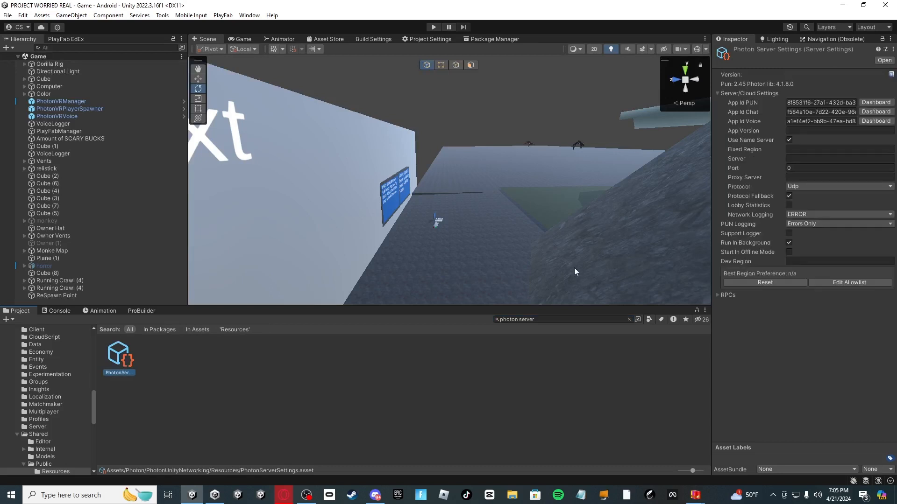
# - Set the App Version in the Photon server settings to PROJECT WORRIED and clear the project search
pyautogui.click(812, 113)
pyautogui.click(793, 122)
pyautogui.click(800, 127)
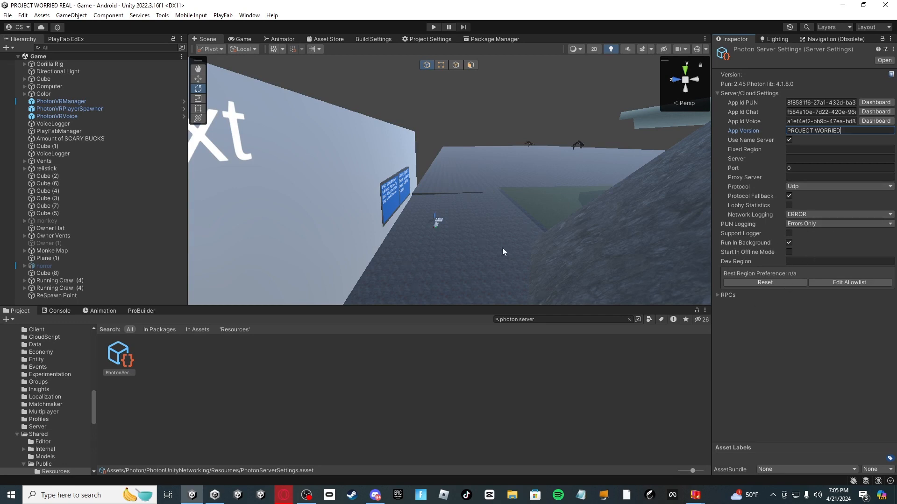
pyautogui.click(629, 319)
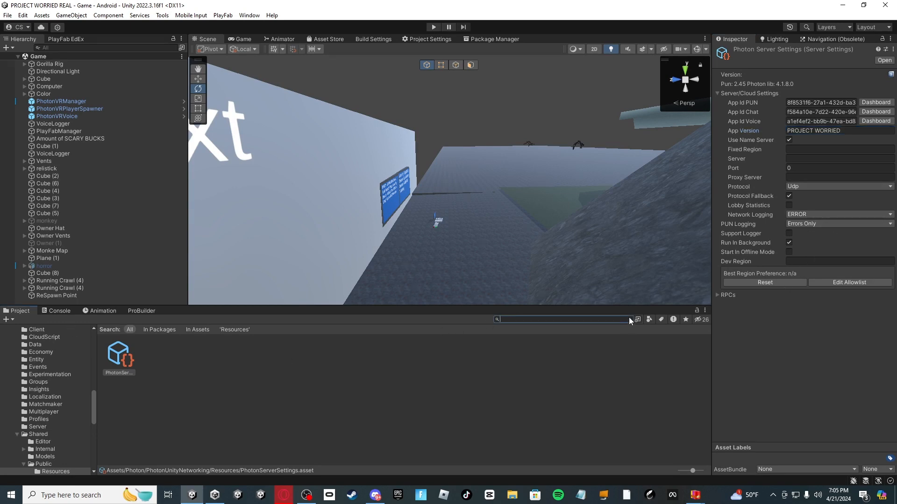
# - Switch to the browser and log in to PlayFab with the account email and password, remembering this computer for two weeks
pyautogui.click(283, 495)
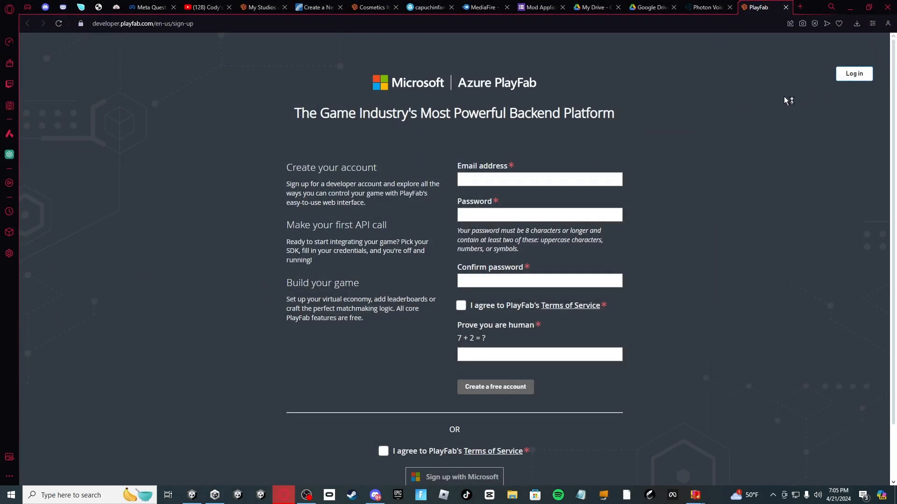
pyautogui.click(854, 73)
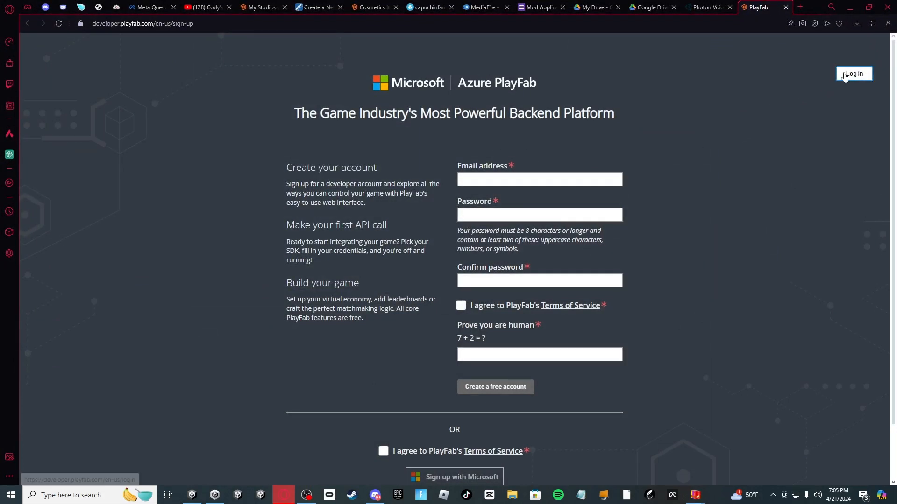
pyautogui.click(386, 203)
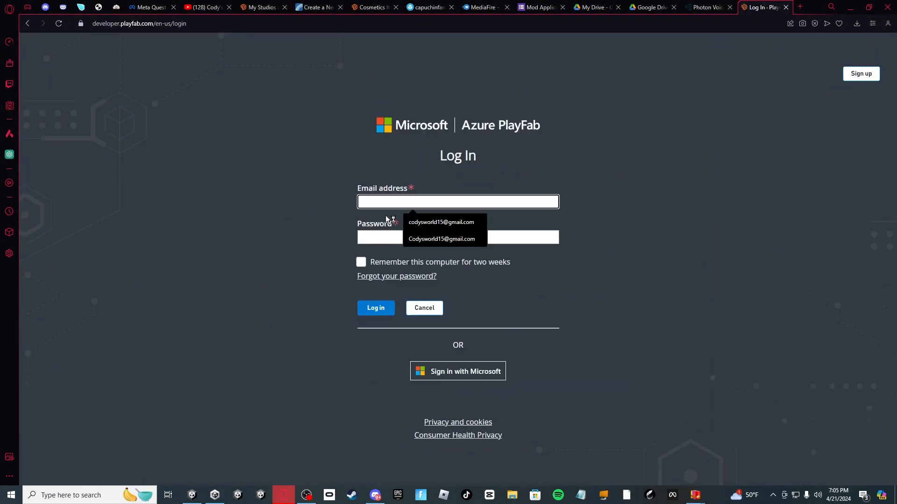
pyautogui.click(444, 223)
pyautogui.click(428, 235)
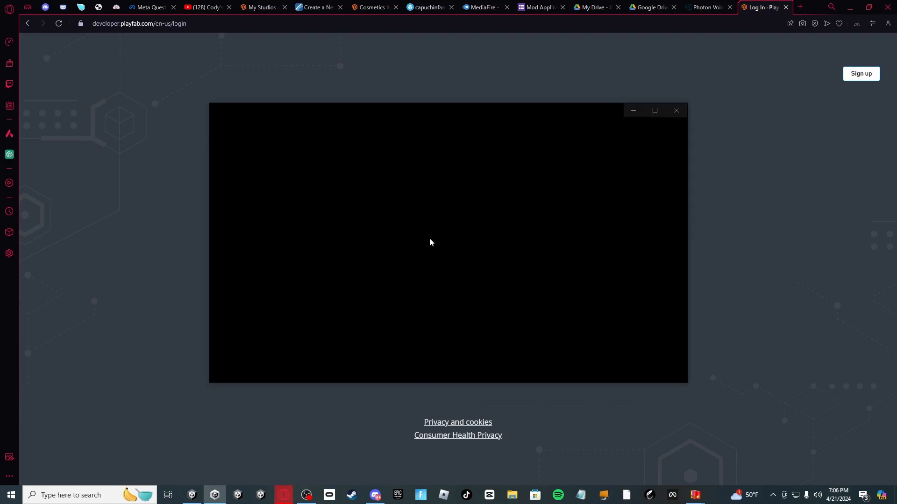
pyautogui.click(676, 110)
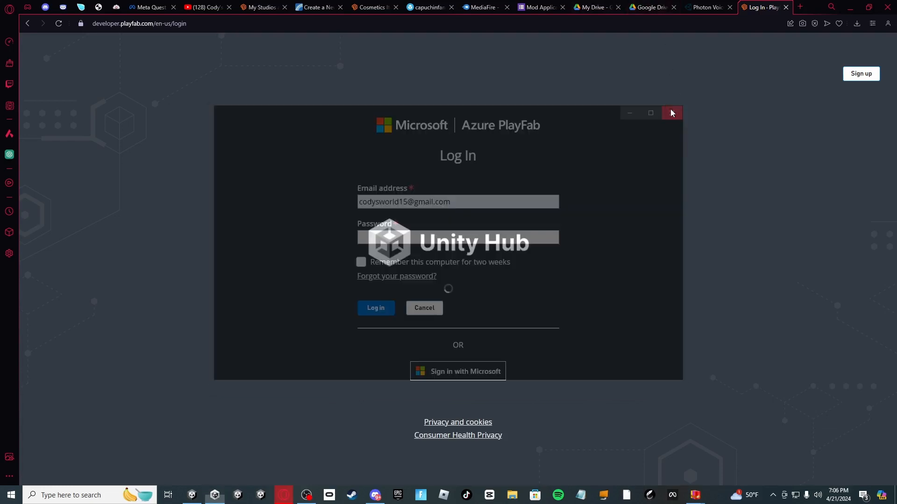
pyautogui.click(423, 238)
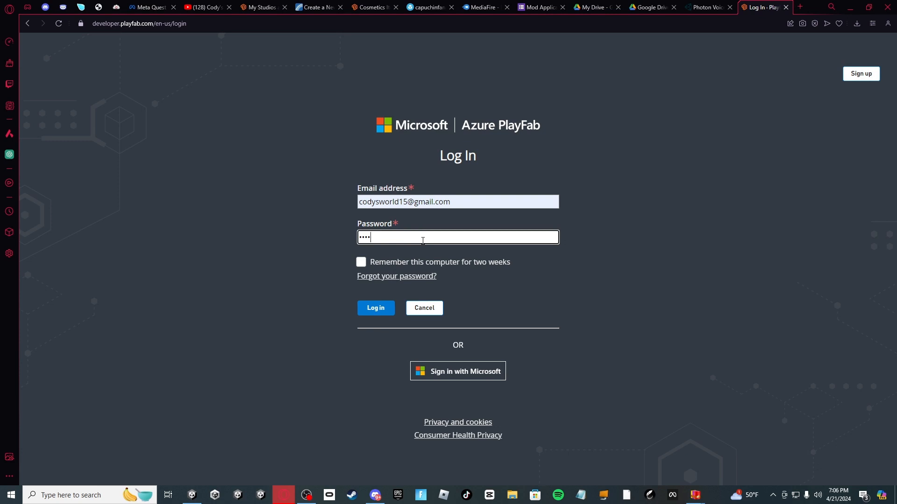
pyautogui.click(361, 262)
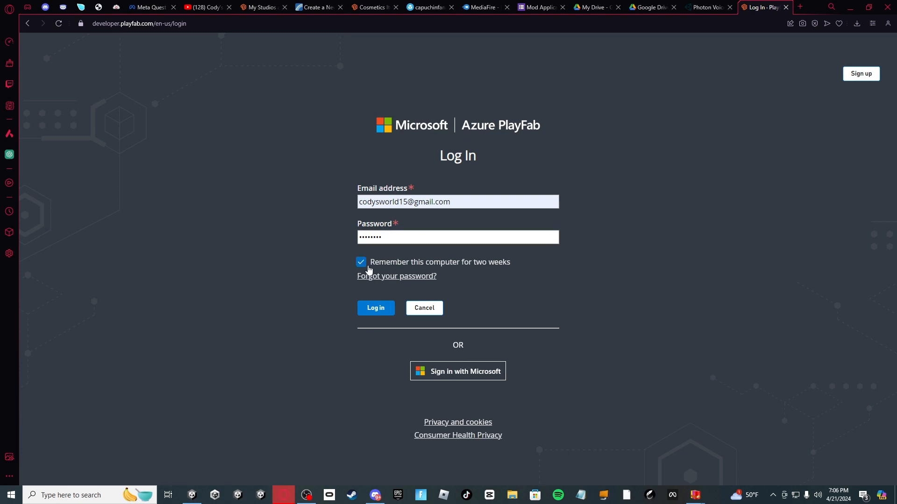
pyautogui.click(376, 308)
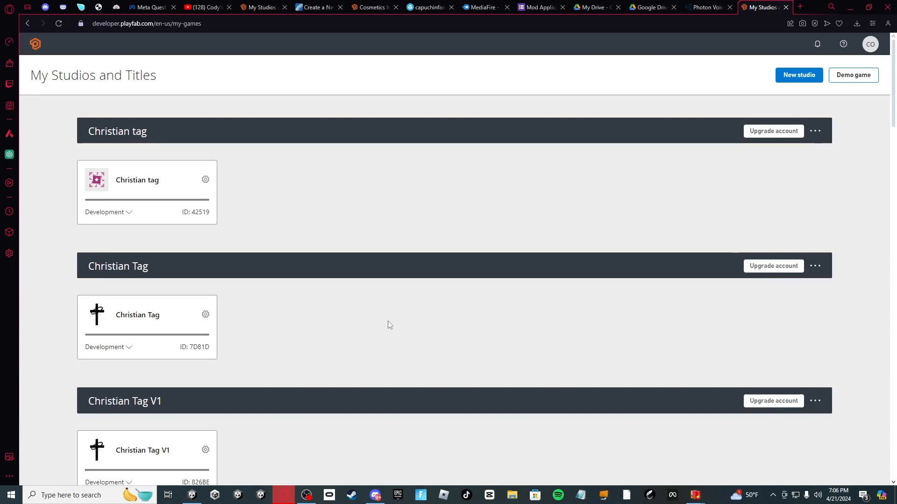
# - Find the Project Worried title among the PlayFab studios and open its dashboard
pyautogui.scroll(-1, 392, 325)
pyautogui.scroll(-6, 394, 326)
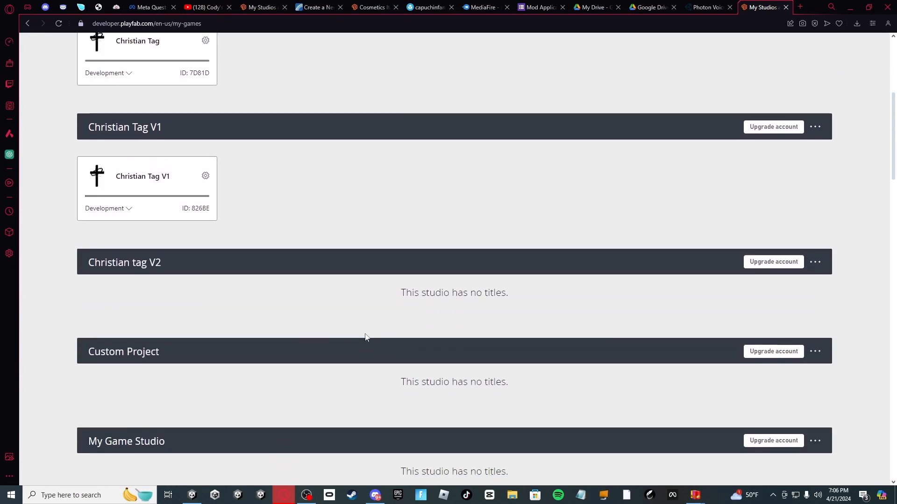
pyautogui.scroll(-7, 369, 359)
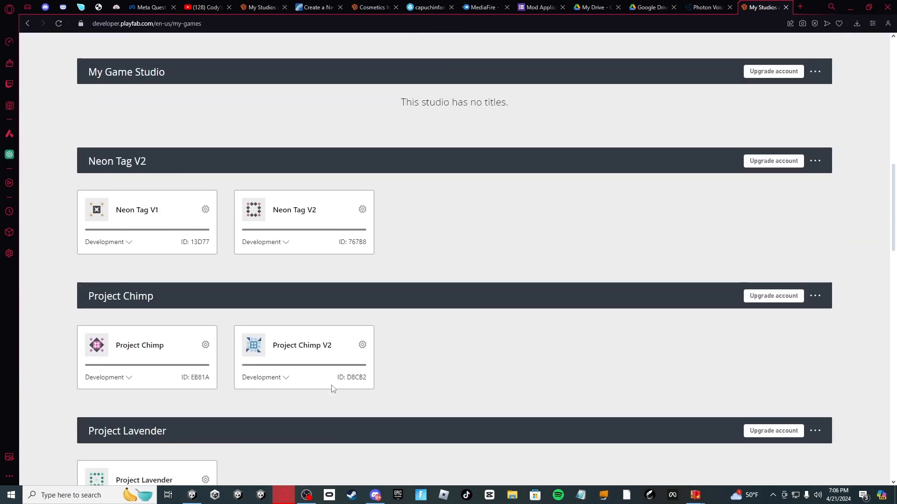
pyautogui.scroll(15, 387, 376)
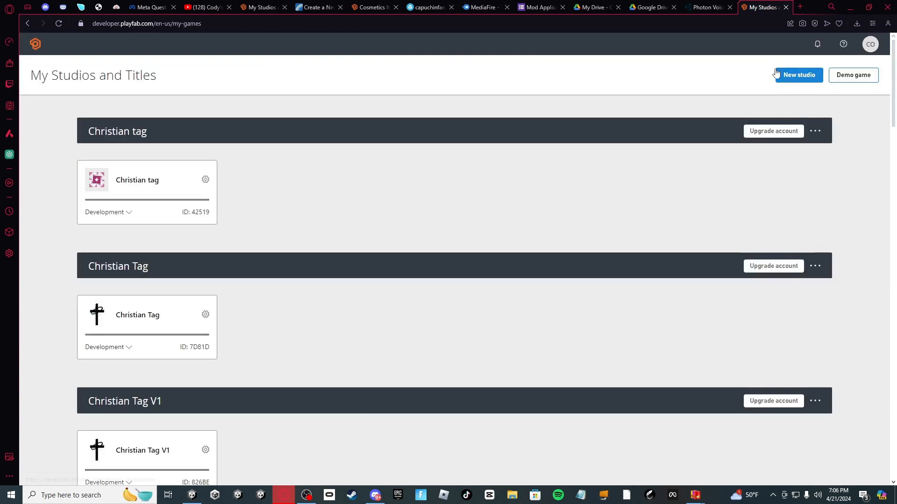
pyautogui.scroll(-15, 889, 227)
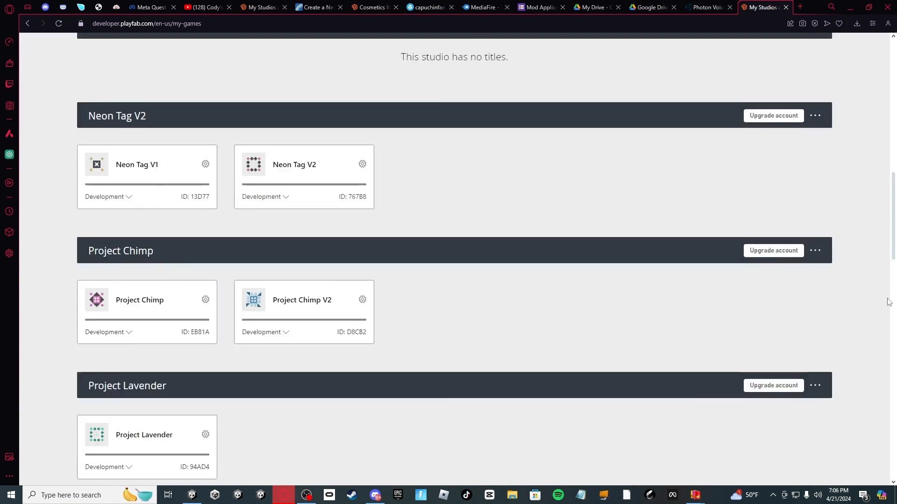
pyautogui.scroll(-8, 413, 413)
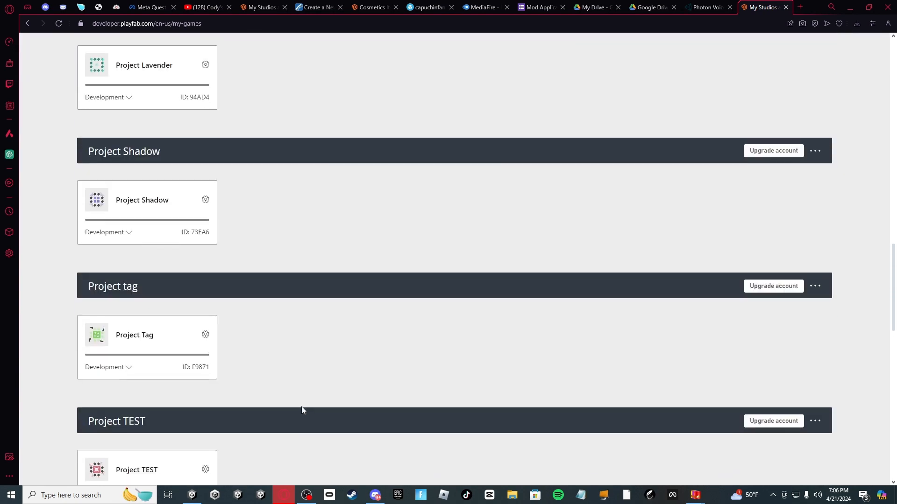
pyautogui.scroll(-6, 302, 411)
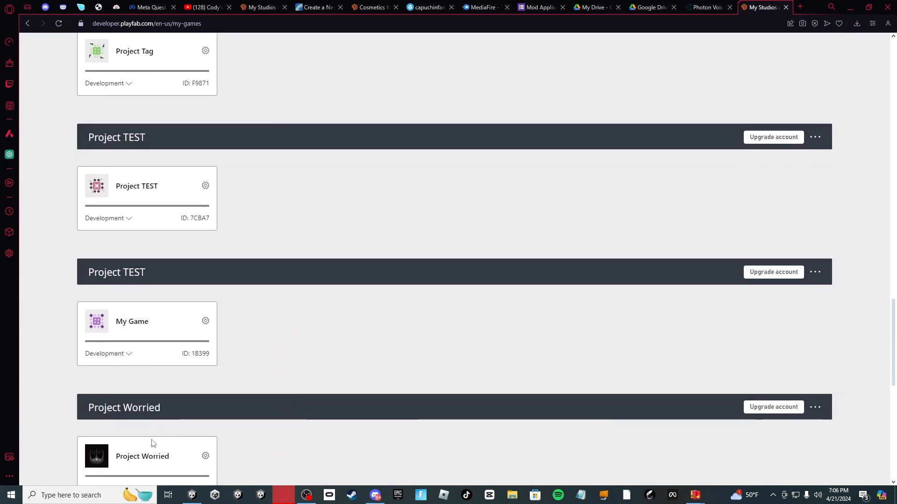
pyautogui.click(147, 456)
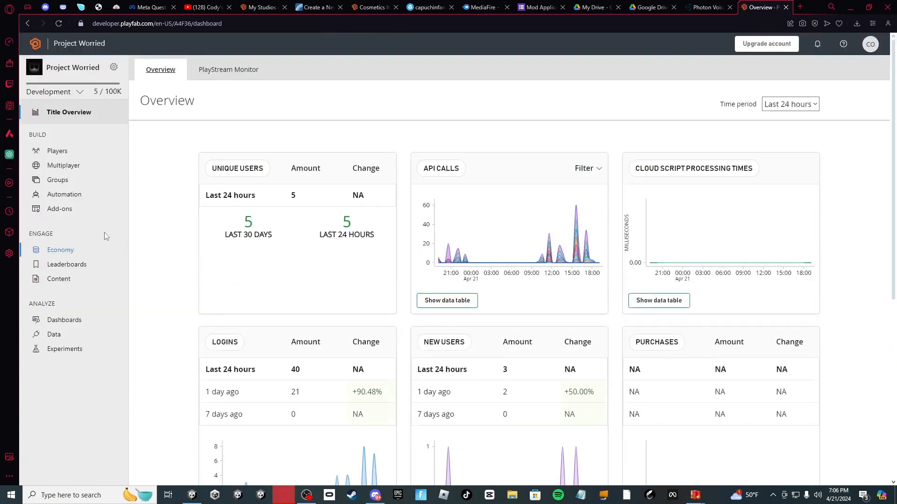
# - Open the Photon add-on from Project Worried's partner add-ons
pyautogui.click(87, 211)
pyautogui.scroll(-1, 288, 311)
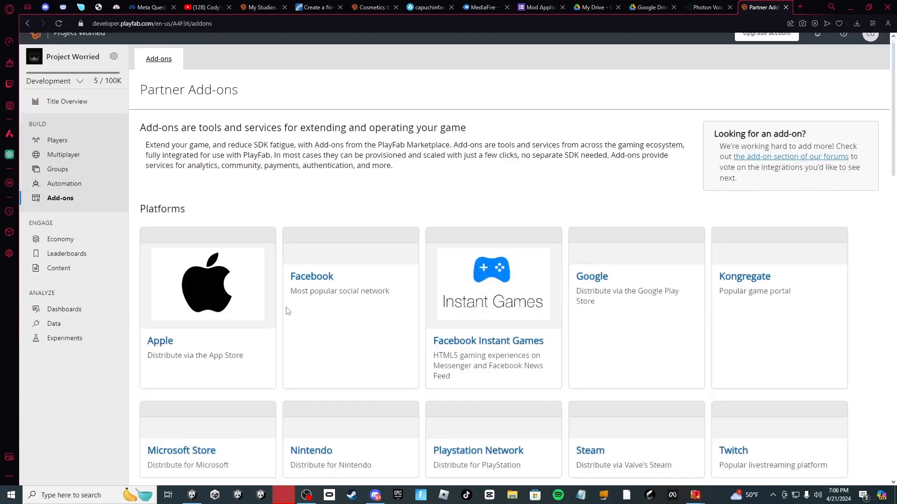
pyautogui.scroll(-12, 287, 311)
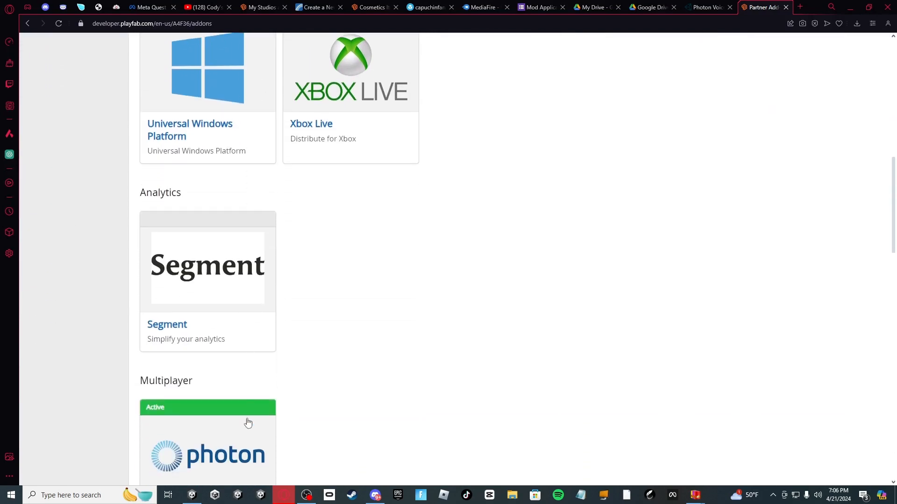
pyautogui.click(251, 395)
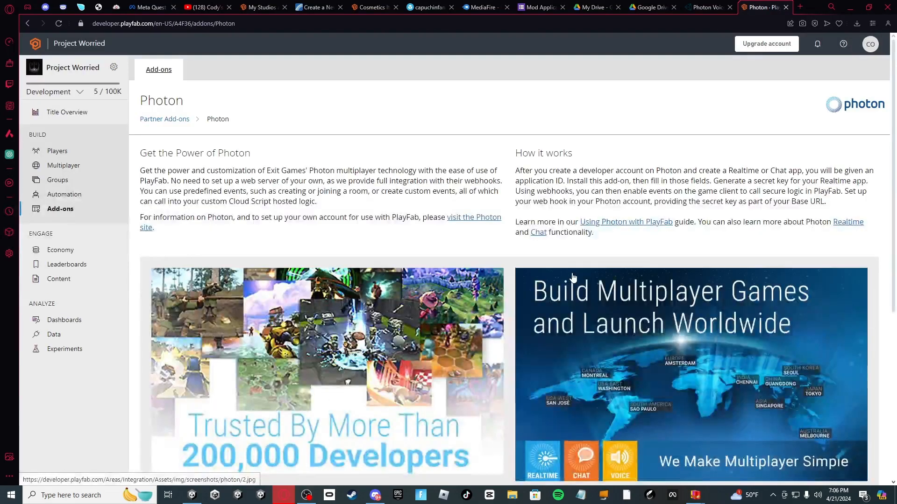
# - Open the guide for setting up Photon Realtime with PlayFab and copy its authentication URL template from the Dashboard Configuration steps
pyautogui.scroll(-6, 573, 278)
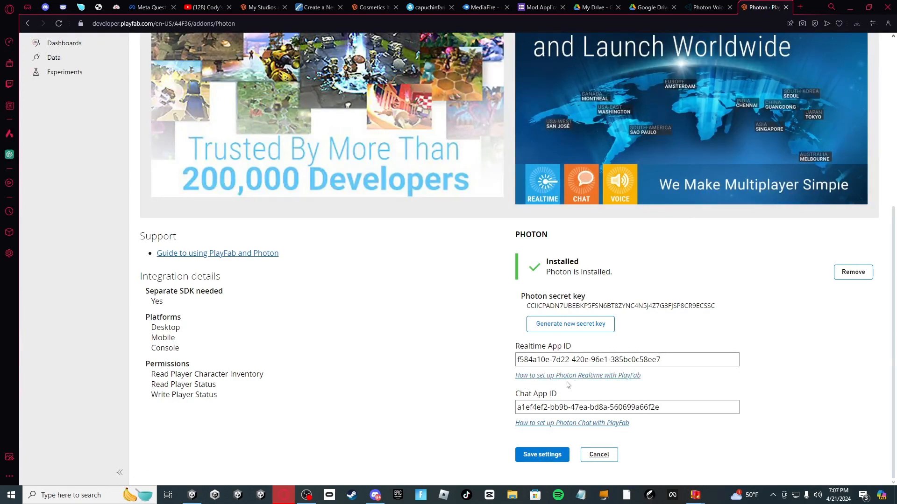
pyautogui.click(625, 376)
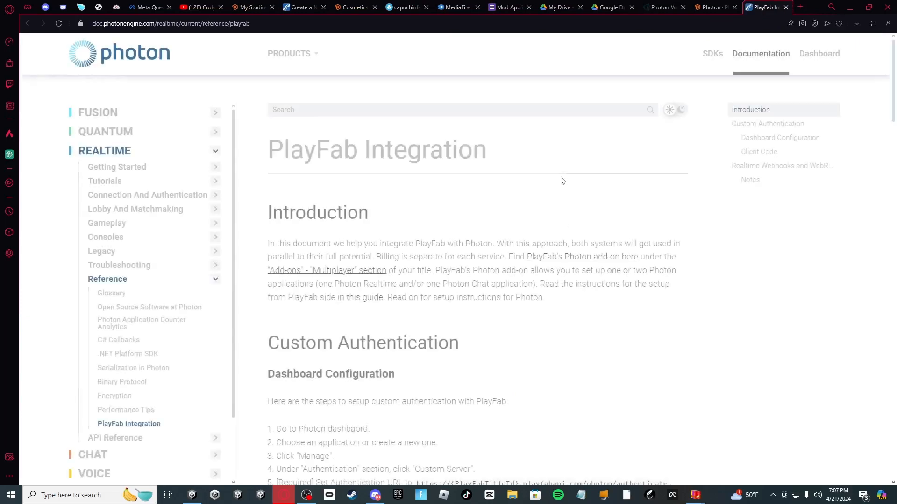
pyautogui.rightClick(527, 174)
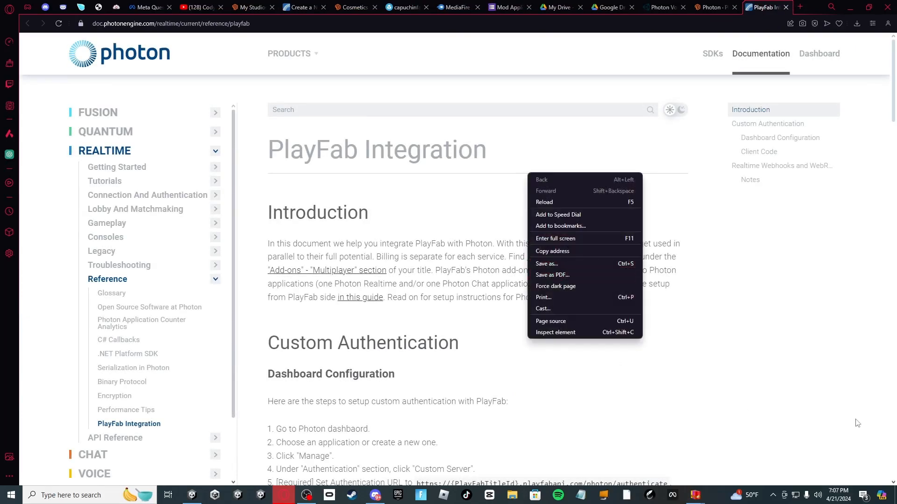
pyautogui.scroll(-8, 700, 341)
pyautogui.scroll(5, 624, 266)
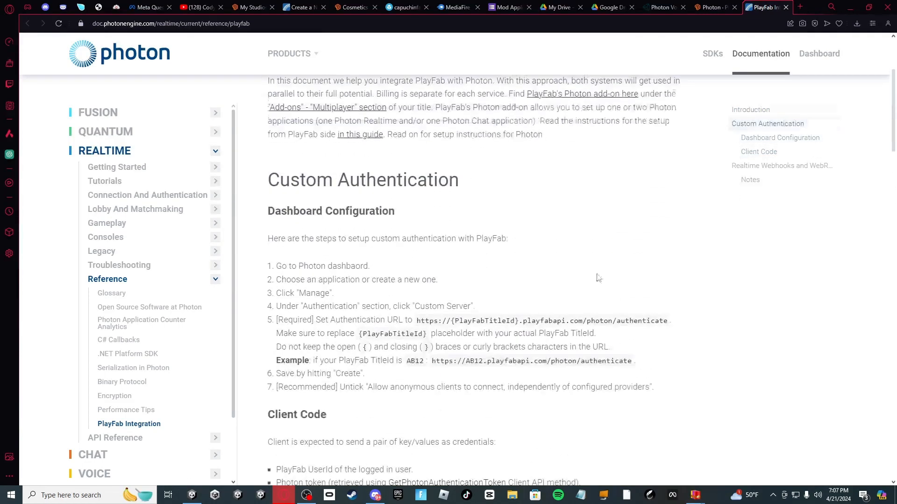
pyautogui.moveTo(418, 321); pyautogui.dragTo(668, 321)
pyautogui.hotkey('ctrl', 'c')
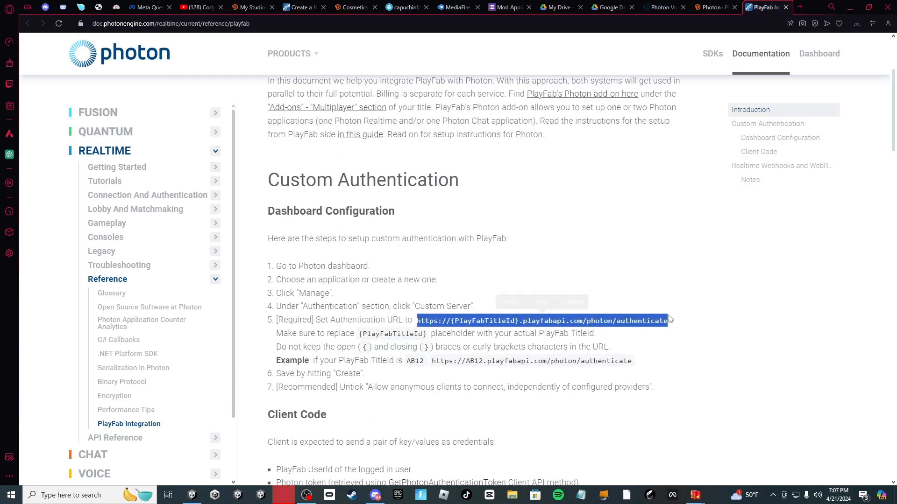
# - Switch to Discord, post the copied authentication URL in the playfab channel, and open the posted link
pyautogui.click(377, 490)
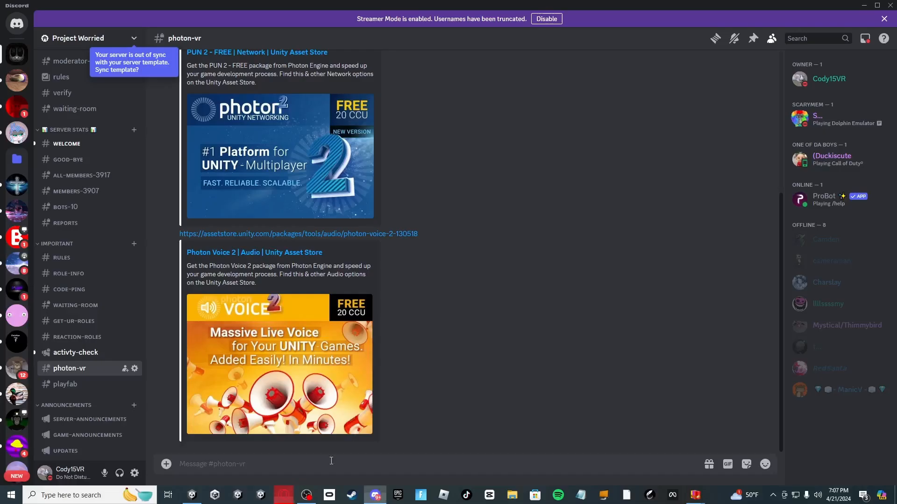
pyautogui.click(84, 386)
pyautogui.write('https://{playfabtitleid}.playfabapi.com/photon/authenticate')
pyautogui.press('Return')
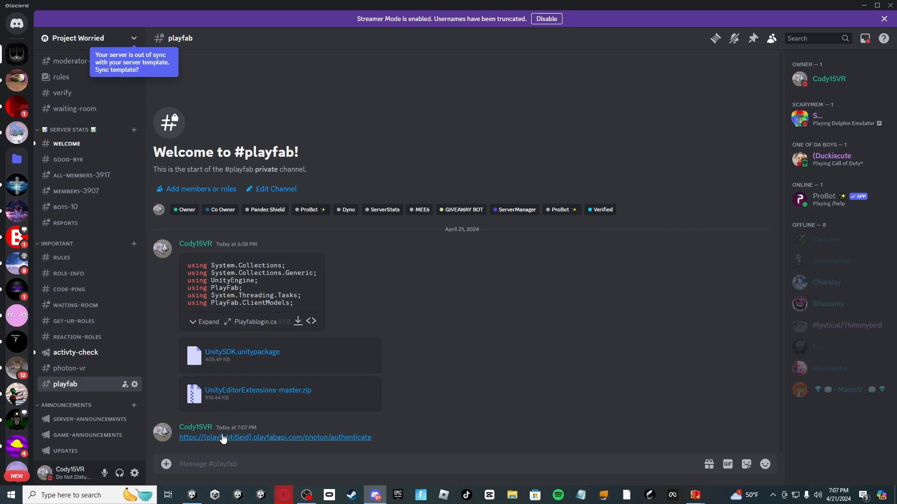
pyautogui.click(223, 438)
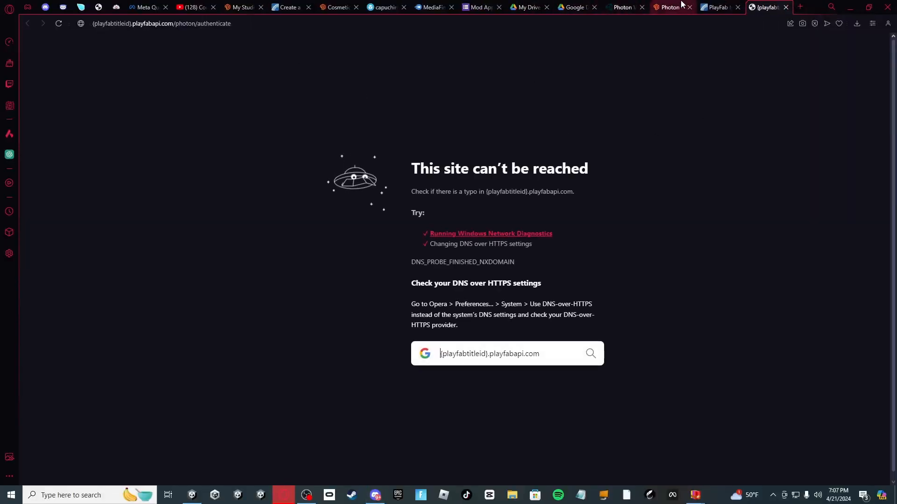
# - Paste the authentication URL template as a new browser tab's address and select the title ID in the PlayFab Cosmetics page's address
pyautogui.click(801, 7)
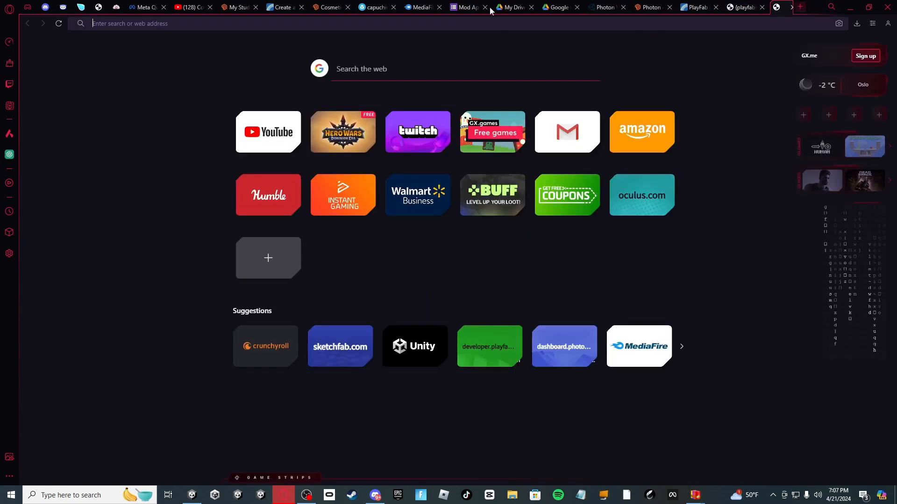
pyautogui.hotkey('ctrl', 'v')
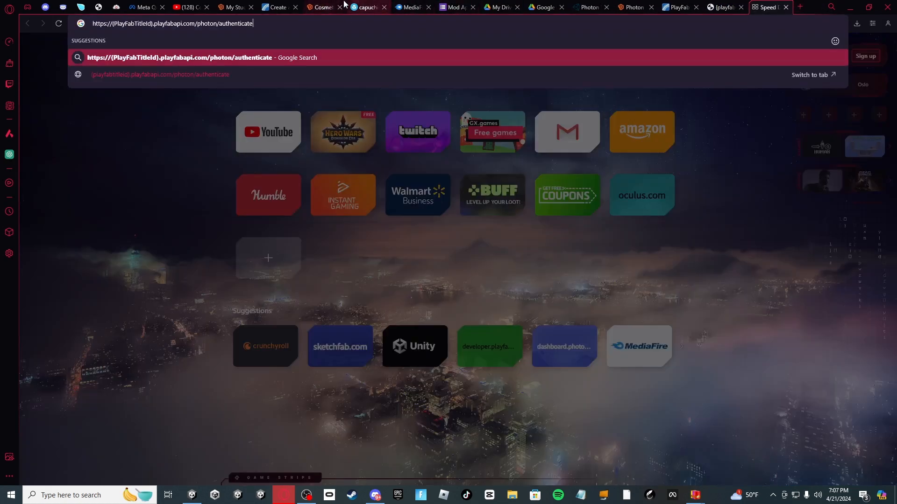
pyautogui.click(324, 7)
pyautogui.click(184, 24)
pyautogui.doubleClick(184, 24)
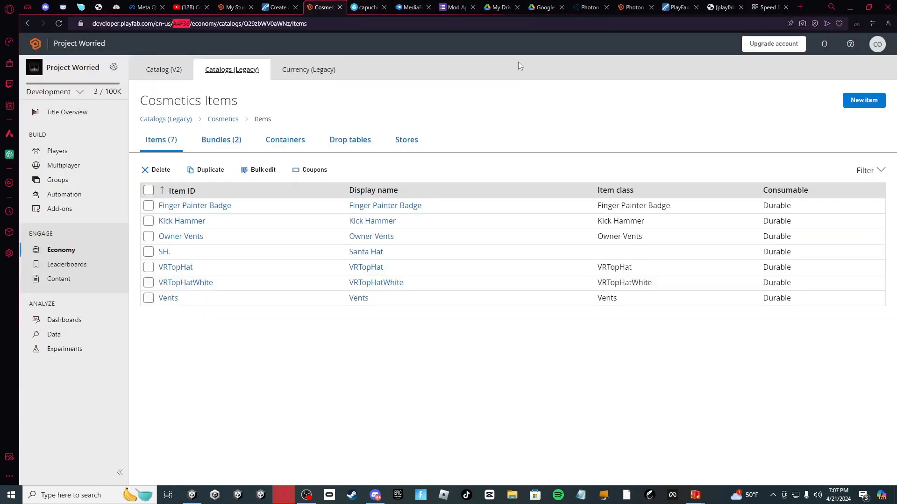
# - Replace {PlayFabTitleId} in the pasted authentication URL with A4F36 and select the whole address
pyautogui.click(769, 7)
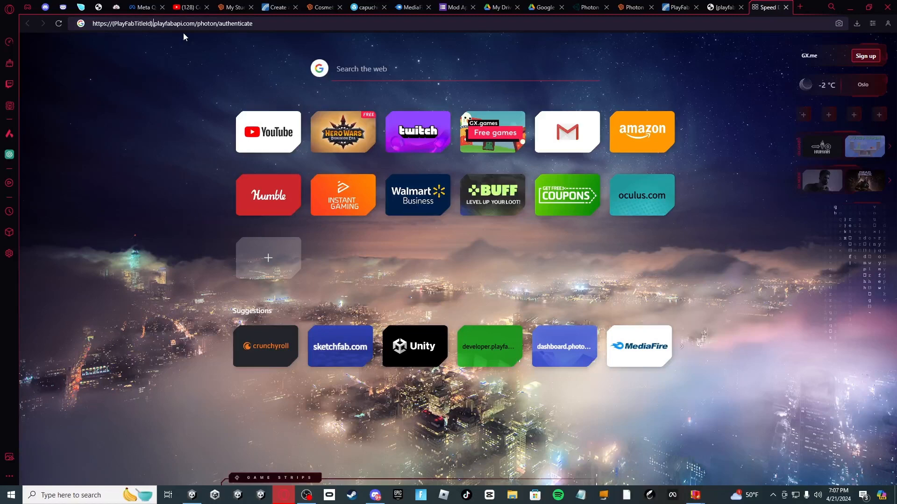
pyautogui.hotkey('ctrl', 'BackSpace')
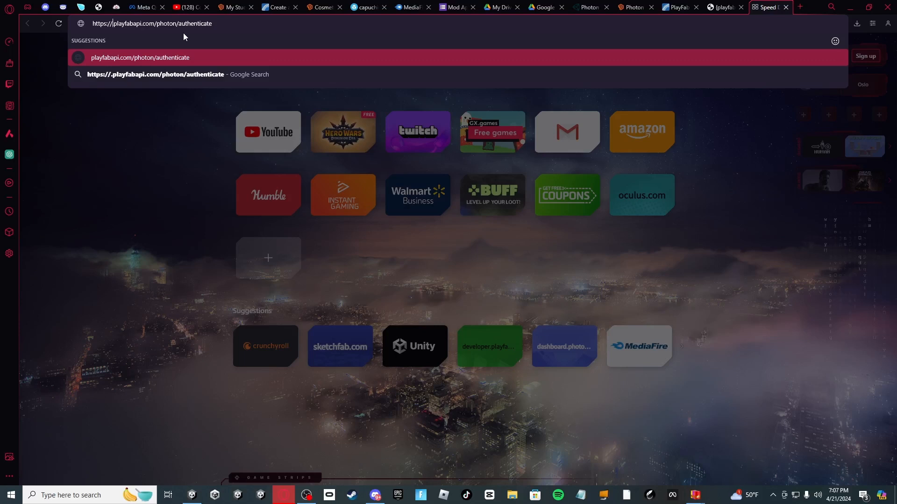
pyautogui.write('A4F36')
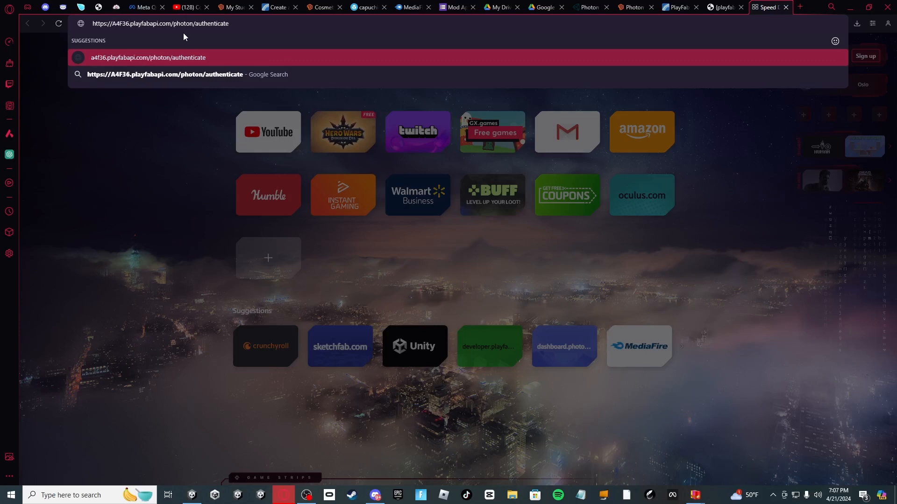
pyautogui.moveTo(185, 15); pyautogui.dragTo(117, 8)
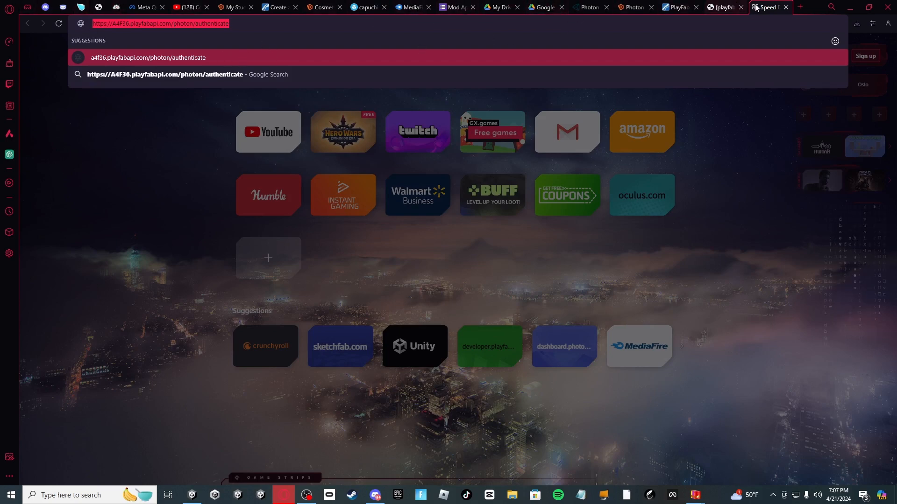
# - Close the browser tabs holding the unreachable placeholder link and the PlayFab Integration guide
pyautogui.click(670, 6)
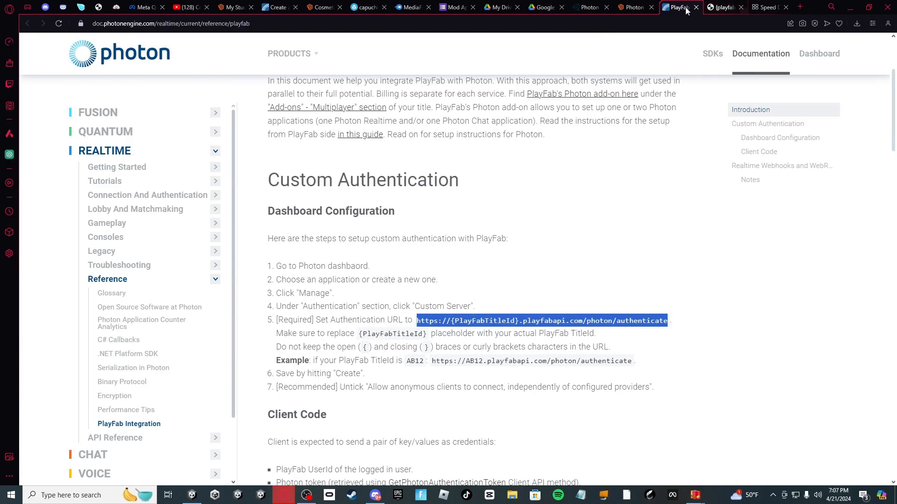
pyautogui.click(741, 7)
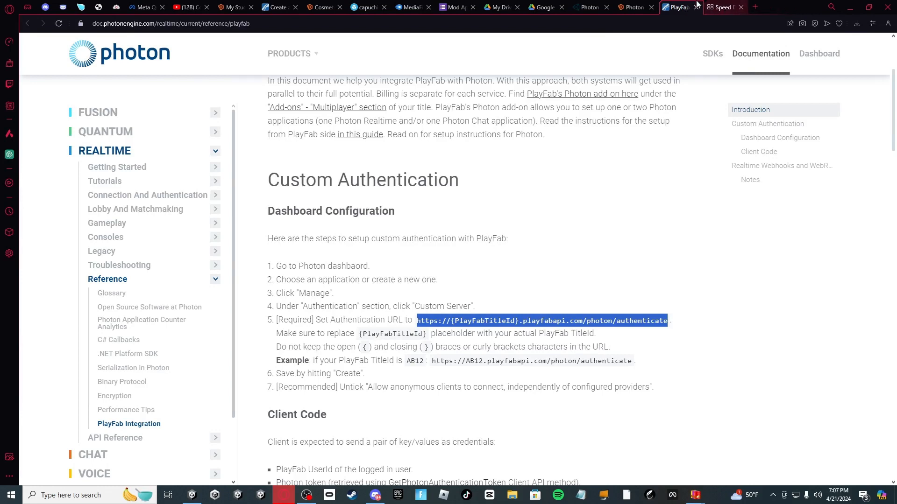
pyautogui.click(696, 7)
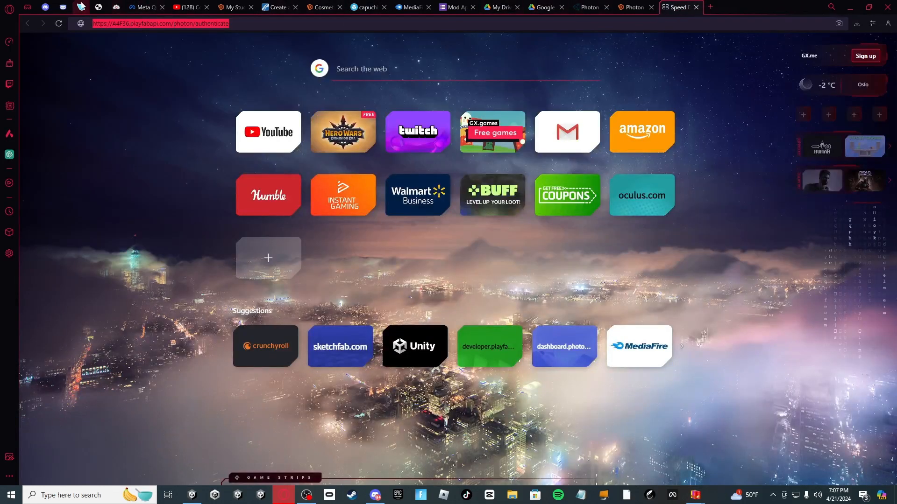
# - Go to the Photon dashboard's cloud apps and open the management page of Project Worried PUN
pyautogui.click(279, 5)
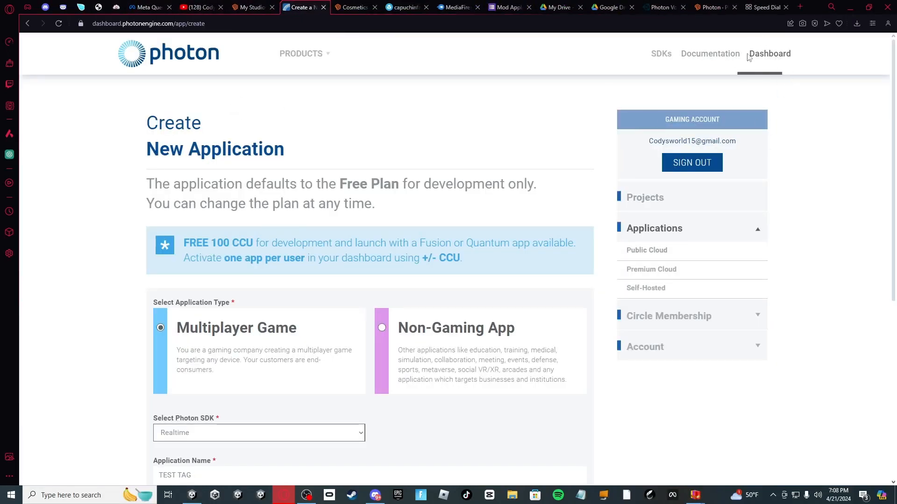
pyautogui.click(713, 66)
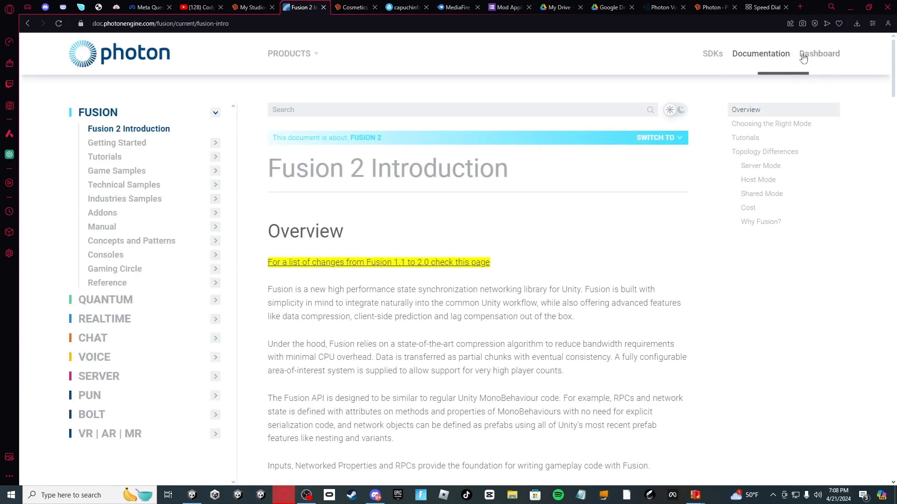
pyautogui.click(817, 57)
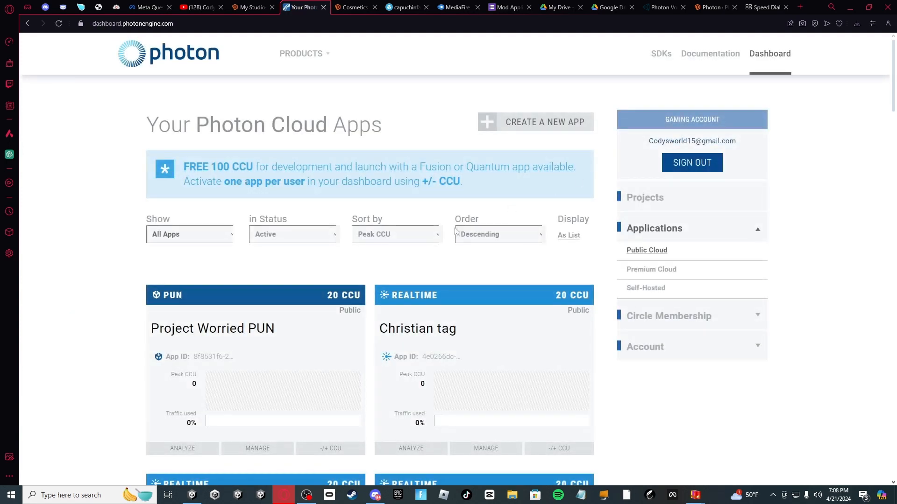
pyautogui.click(272, 446)
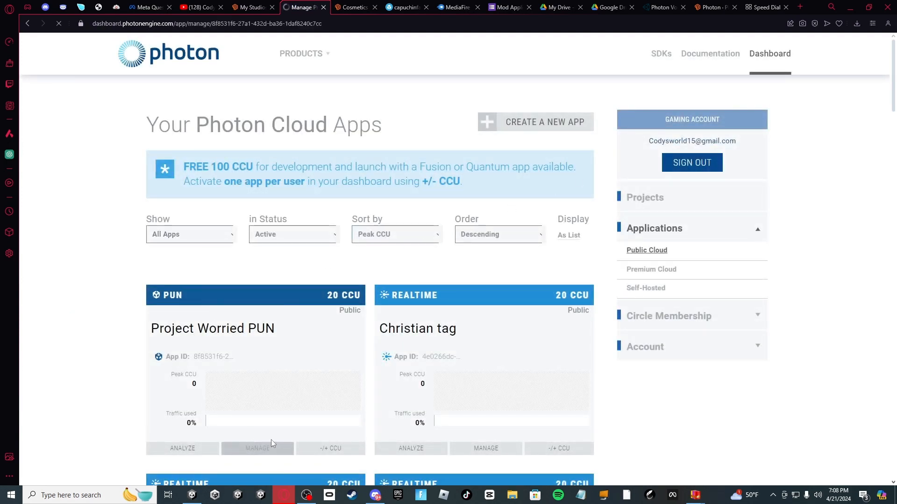
# - Open Project Worried PUN's custom server provider for editing, save its configuration, and return to the Photon apps list
pyautogui.scroll(-6, 273, 441)
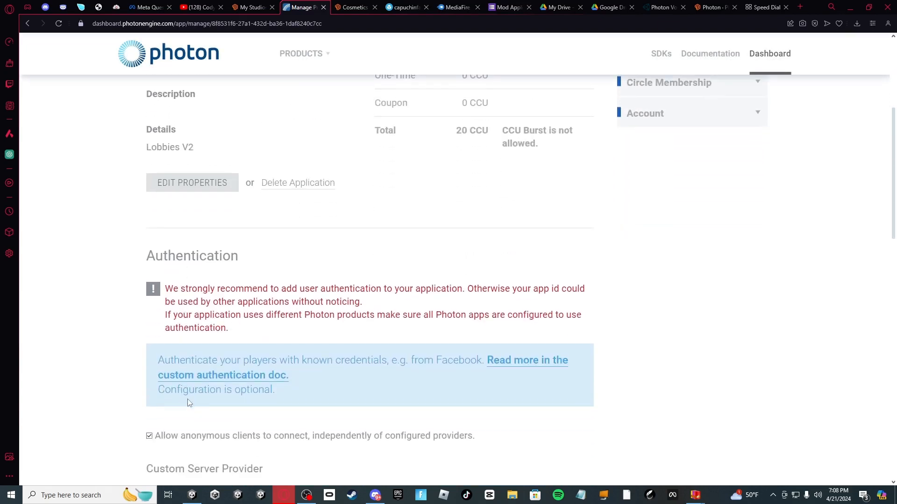
pyautogui.scroll(-3, 273, 428)
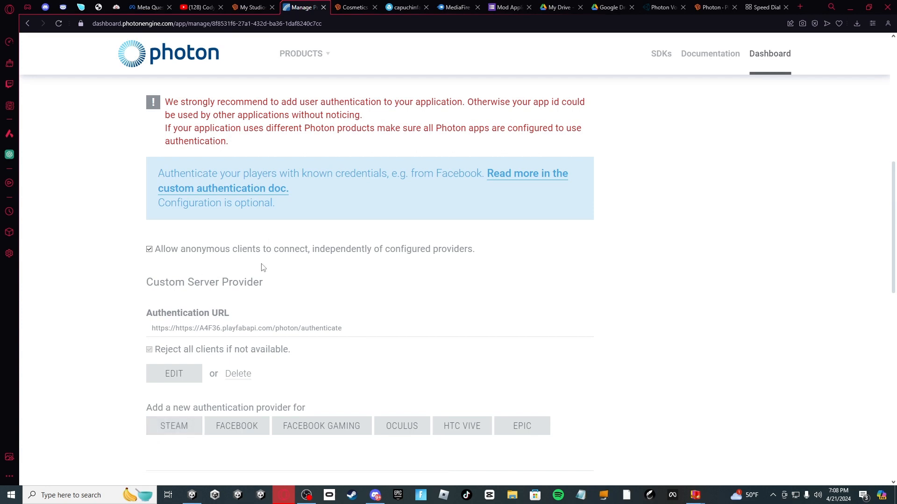
pyautogui.scroll(1, 261, 268)
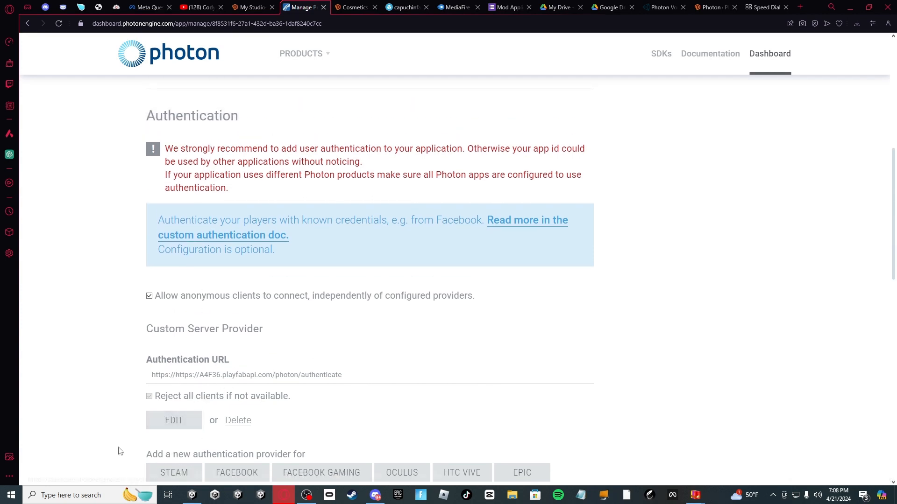
pyautogui.click(177, 424)
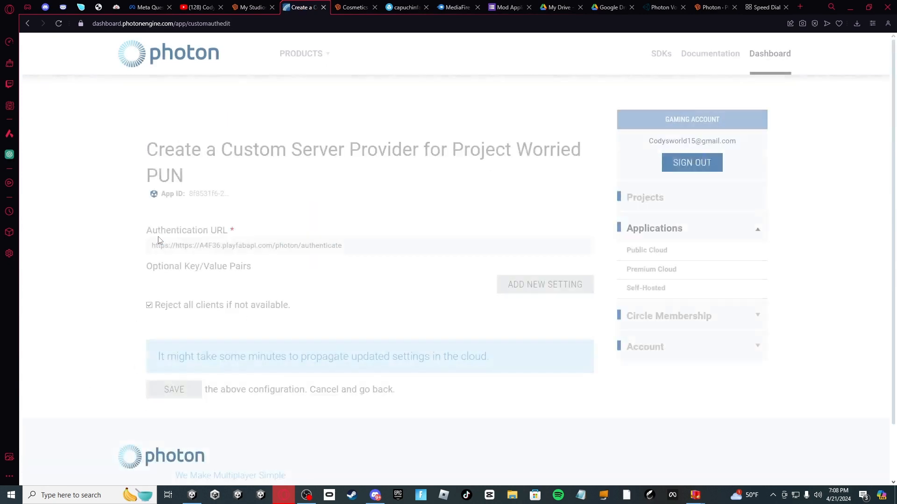
pyautogui.click(161, 391)
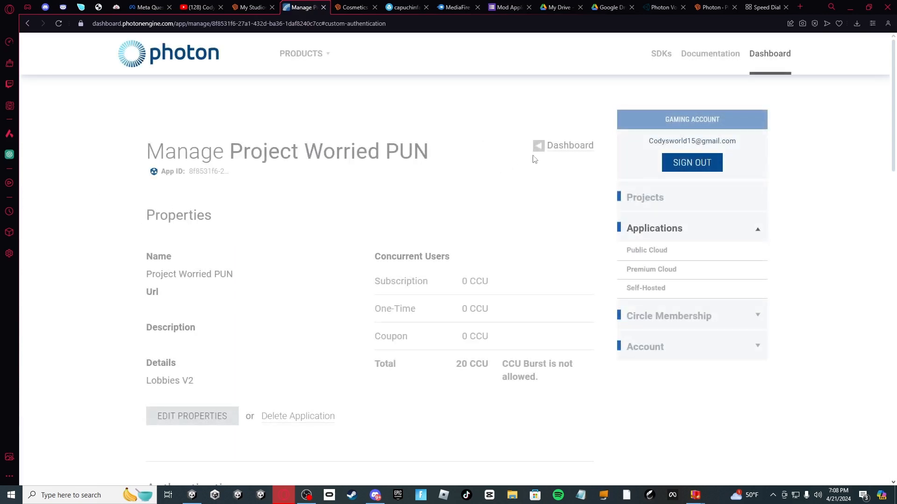
pyautogui.click(552, 149)
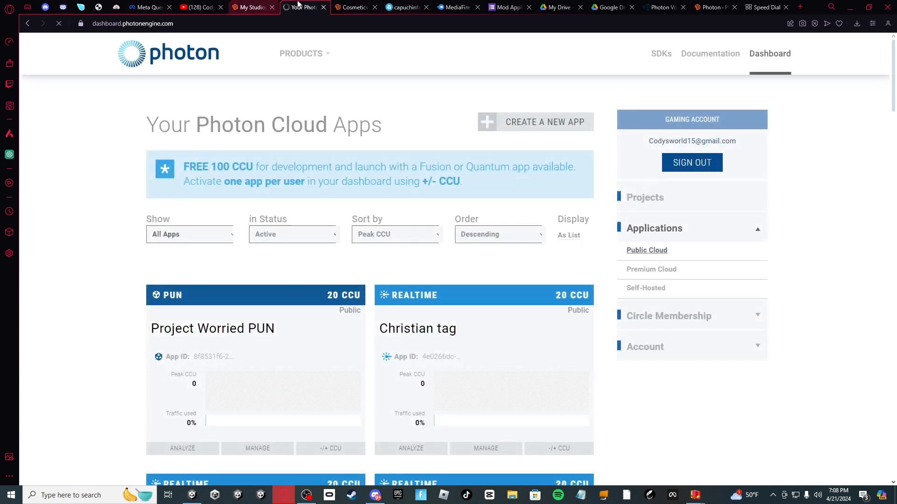
# - Return to the project's Photon add-on page in PlayFab and save its settings
pyautogui.click(711, 7)
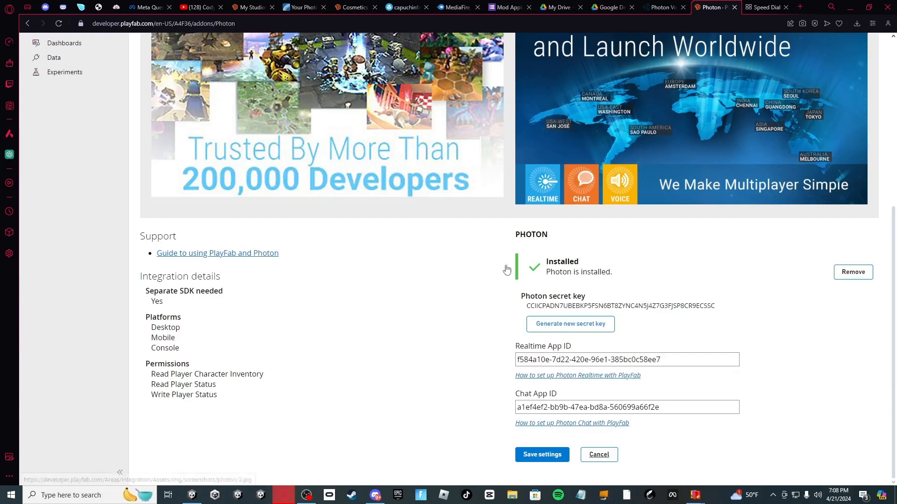
pyautogui.click(541, 454)
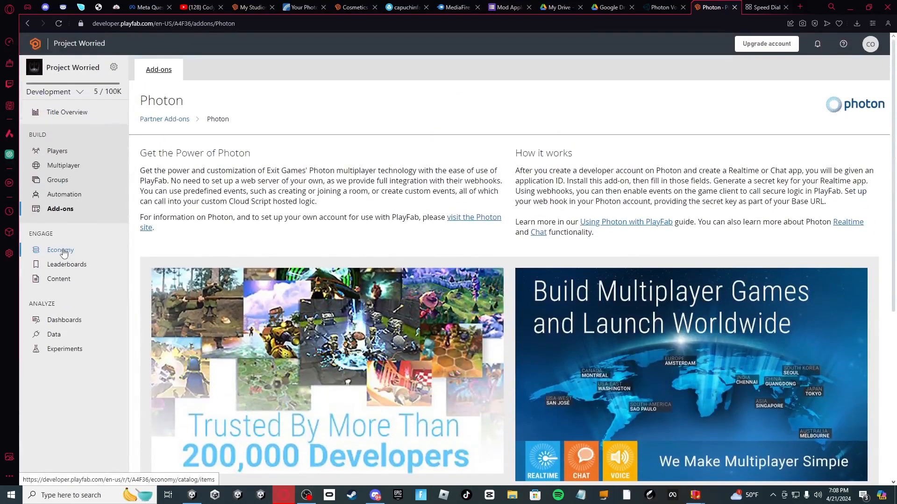
# - Start a new legacy currency in the title's economy with code SR and display name SCARY ROCKS
pyautogui.click(60, 250)
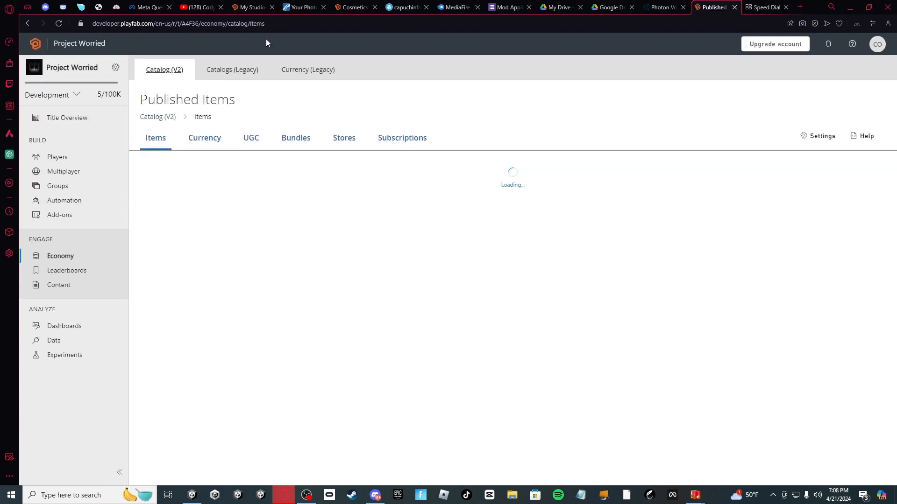
pyautogui.click(309, 70)
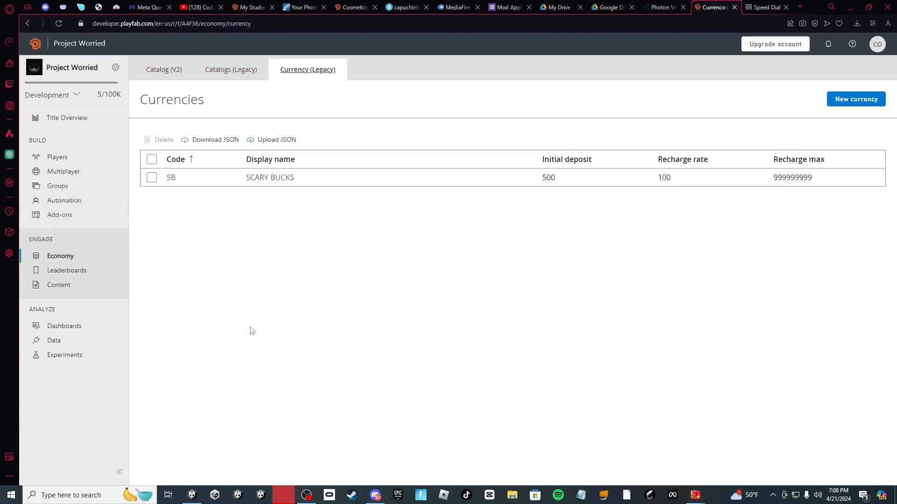
pyautogui.click(864, 99)
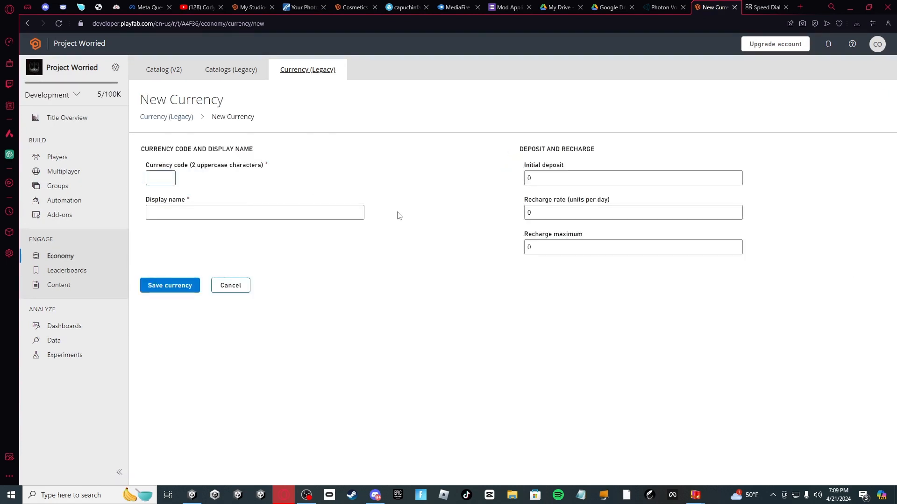
pyautogui.write('SR')
pyautogui.click(221, 212)
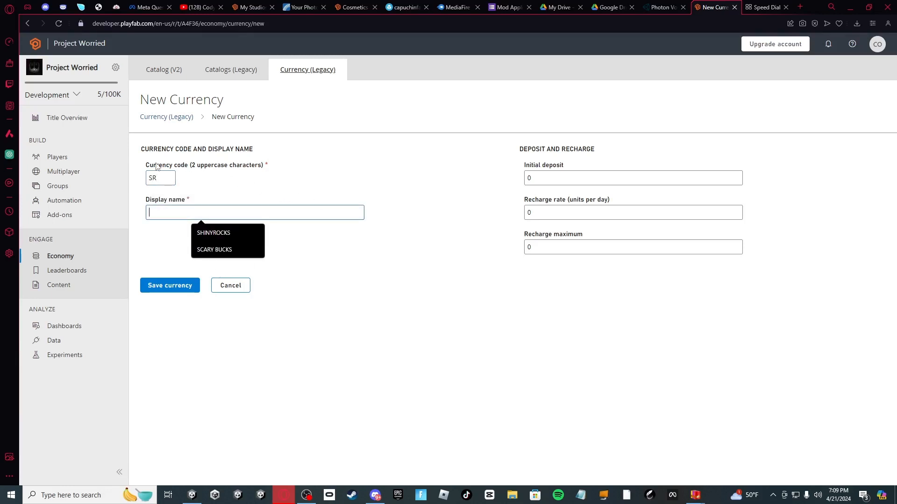
pyautogui.click(214, 249)
pyautogui.moveTo(191, 213); pyautogui.dragTo(166, 215)
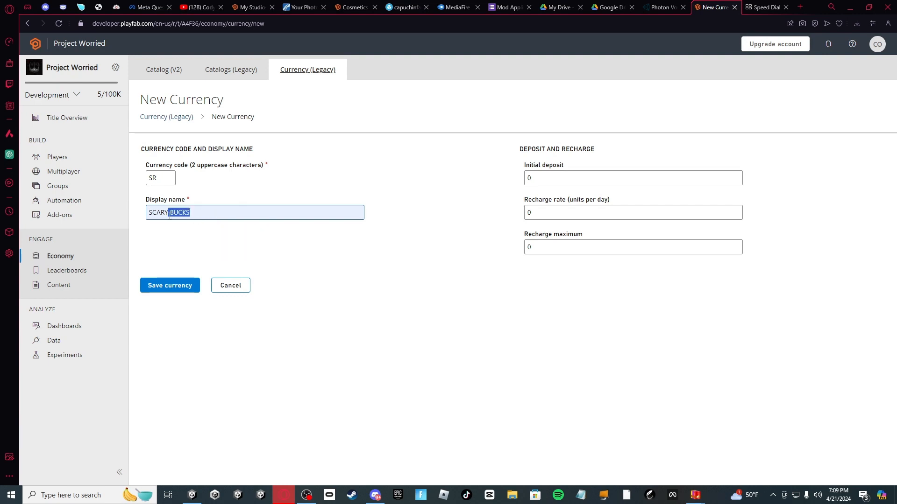
pyautogui.press('BackSpace')
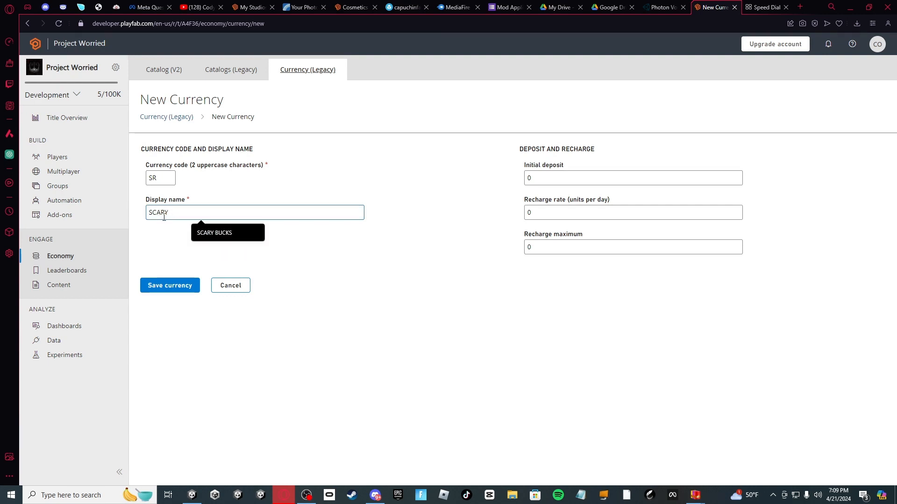
pyautogui.write('ROCKS')
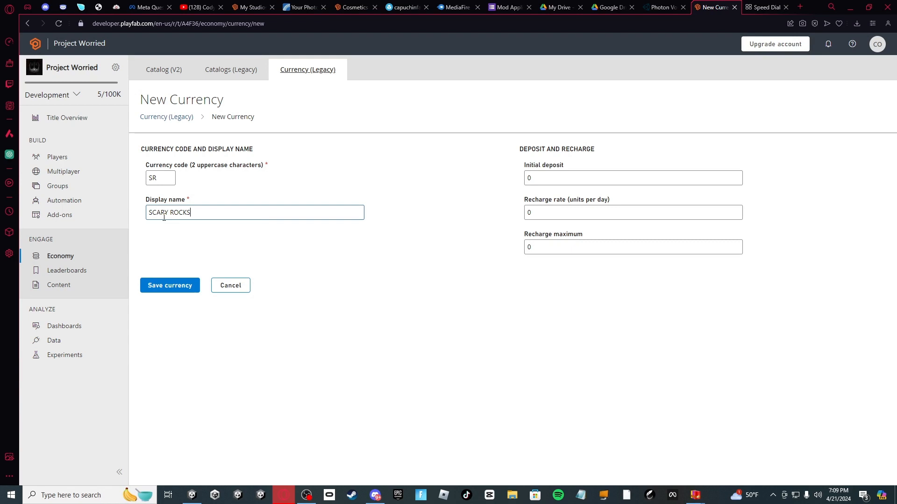
# - Set the new currency's initial deposit to 10000 and its recharge rate to 2000 units per day
pyautogui.click(588, 175)
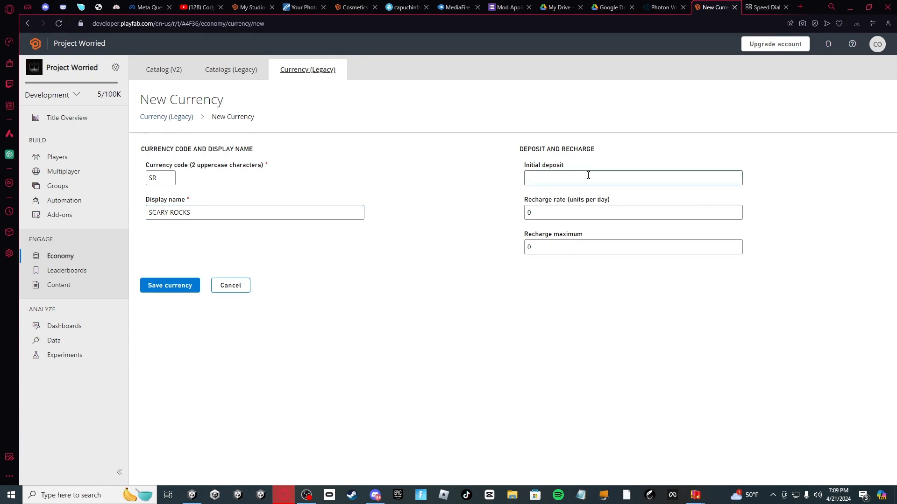
pyautogui.write('10000')
pyautogui.click(556, 215)
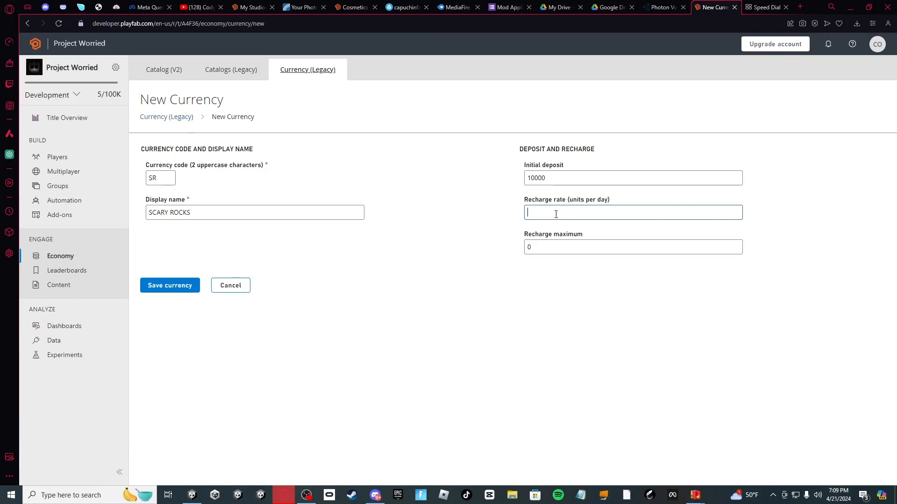
pyautogui.write('2000')
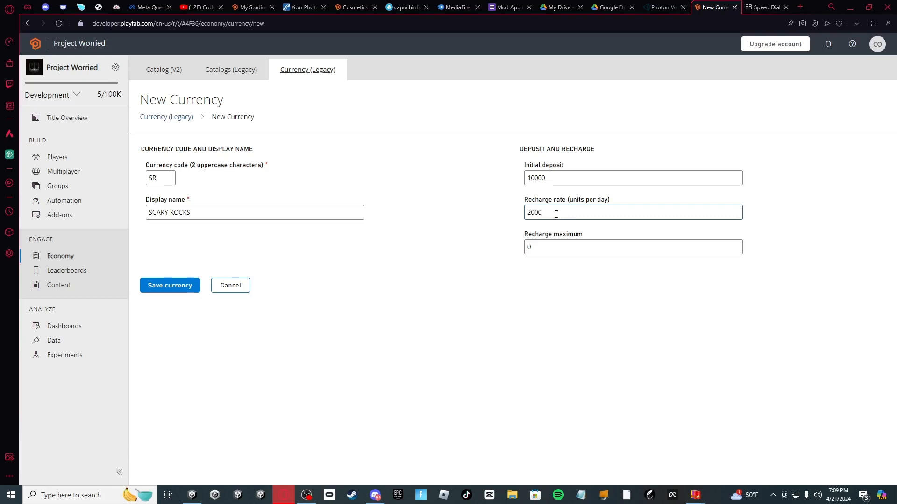
# - Set the currency's recharge maximum to 999999999 and save the currency
pyautogui.click(550, 245)
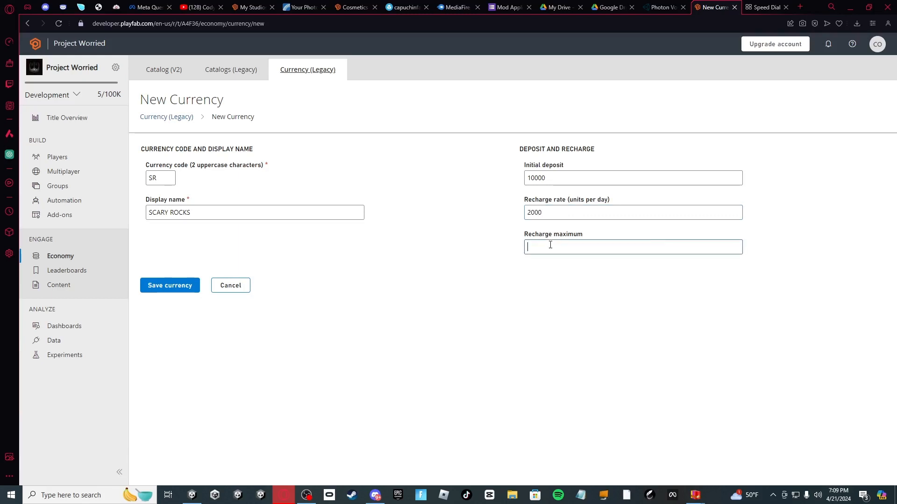
pyautogui.write('999')
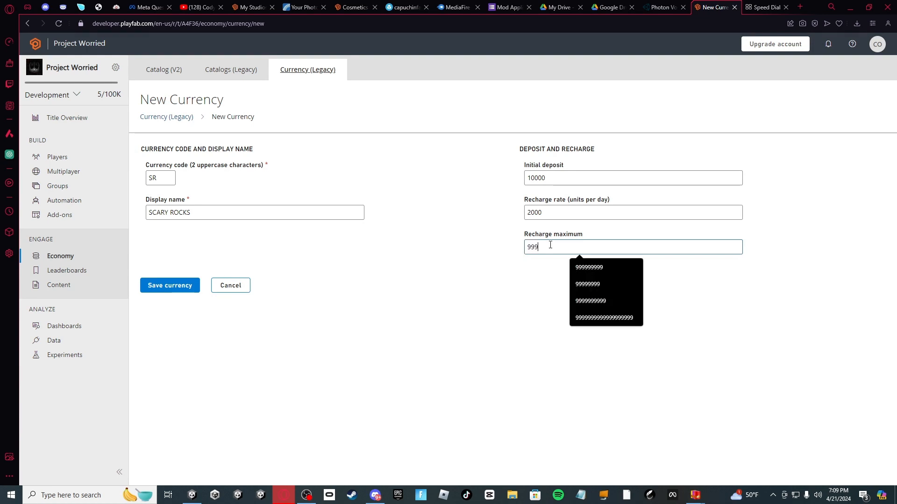
pyautogui.write('99999999999')
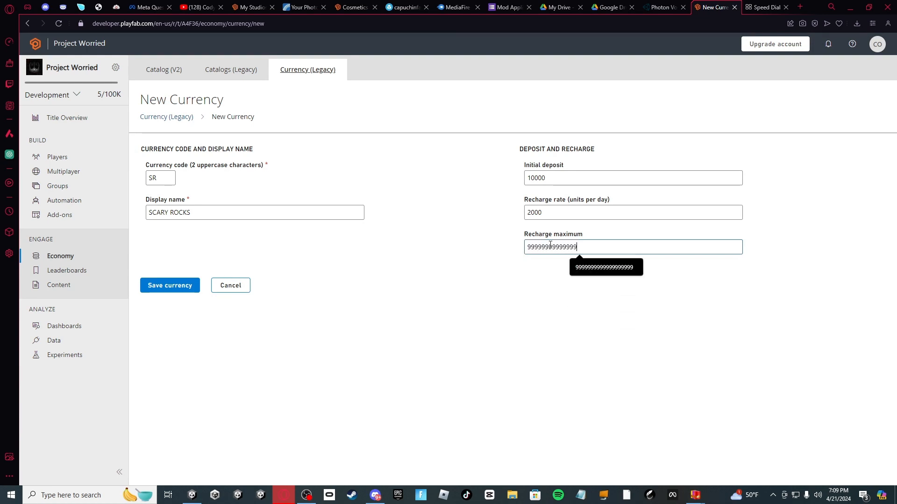
pyautogui.click(170, 285)
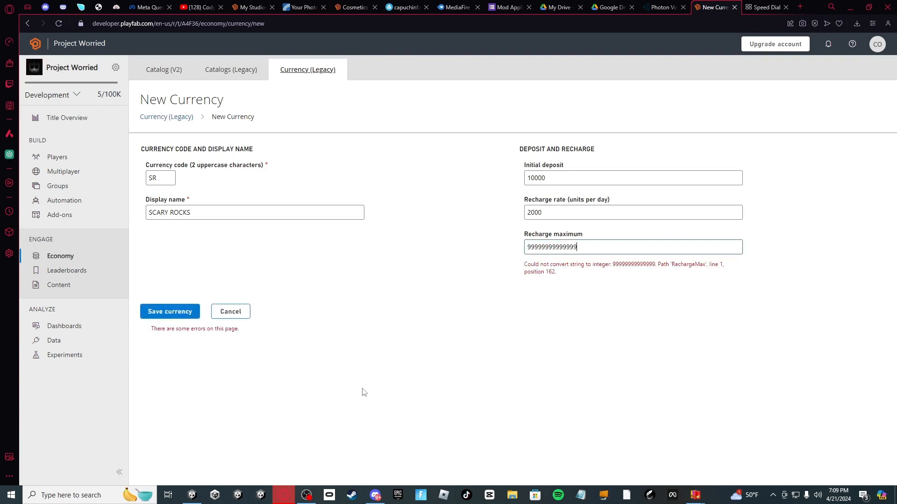
pyautogui.press('BackSpace')
pyautogui.press('Return')
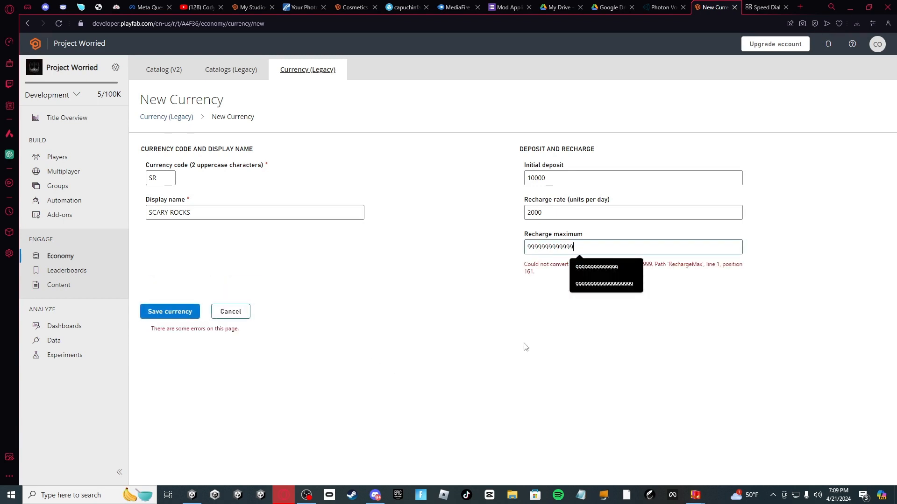
pyautogui.press('BackSpace')
pyautogui.press('Return')
pyautogui.press('BackSpace')
pyautogui.press('Return')
pyautogui.press('BackSpace')
pyautogui.press('Return')
pyautogui.press('BackSpace')
pyautogui.press('Return')
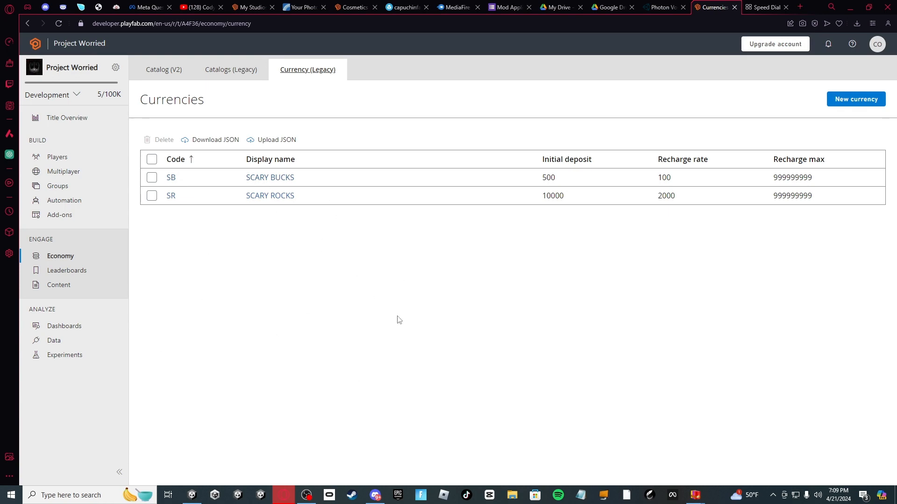
# - Switch to Discord and try to find a PlayFab script in the Download 2 folder to upload to the playfab channel
pyautogui.click(376, 494)
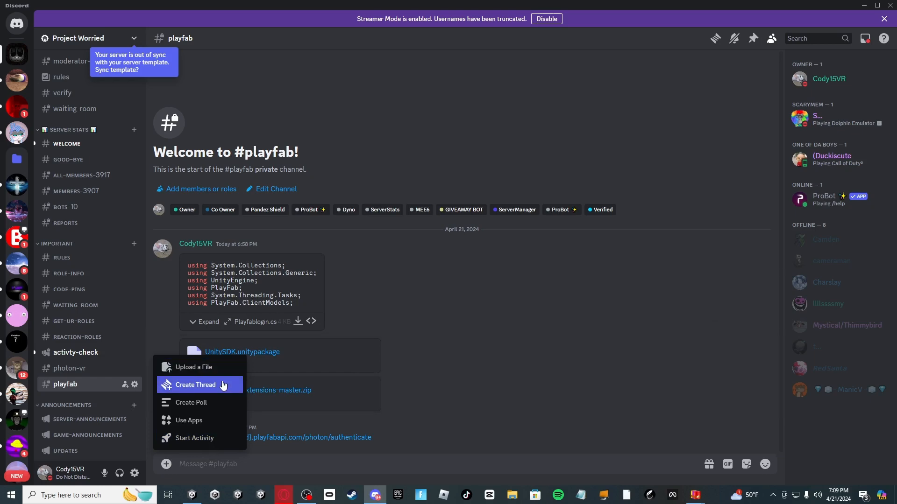
pyautogui.click(193, 367)
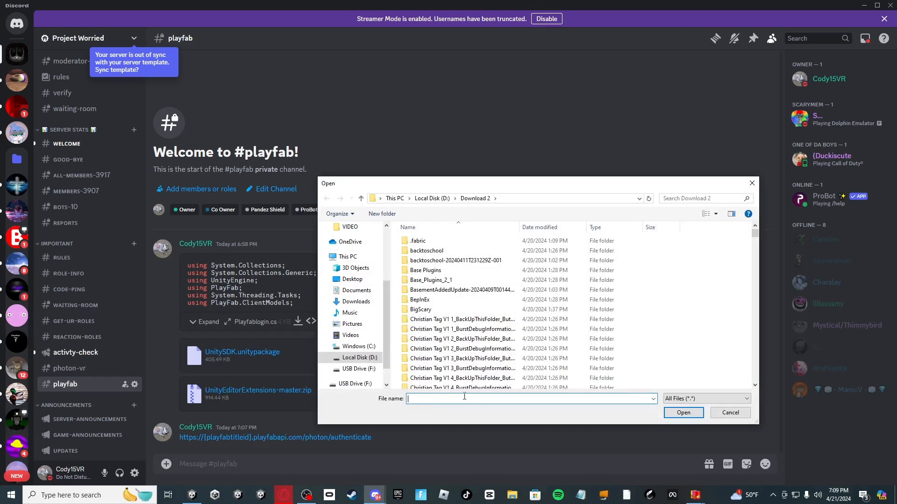
pyautogui.write('playfab')
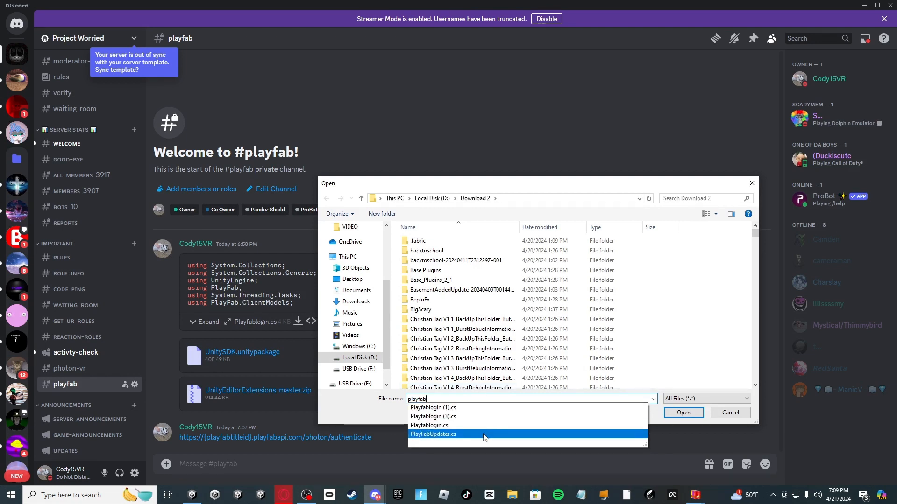
pyautogui.write('mod')
pyautogui.press('BackSpace')
pyautogui.press('BackSpace')
pyautogui.press('BackSpace')
pyautogui.press('BackSpace')
pyautogui.press('BackSpace')
pyautogui.press('BackSpace')
pyautogui.press('BackSpace')
pyautogui.press('BackSpace')
pyautogui.press('BackSpace')
pyautogui.press('BackSpace')
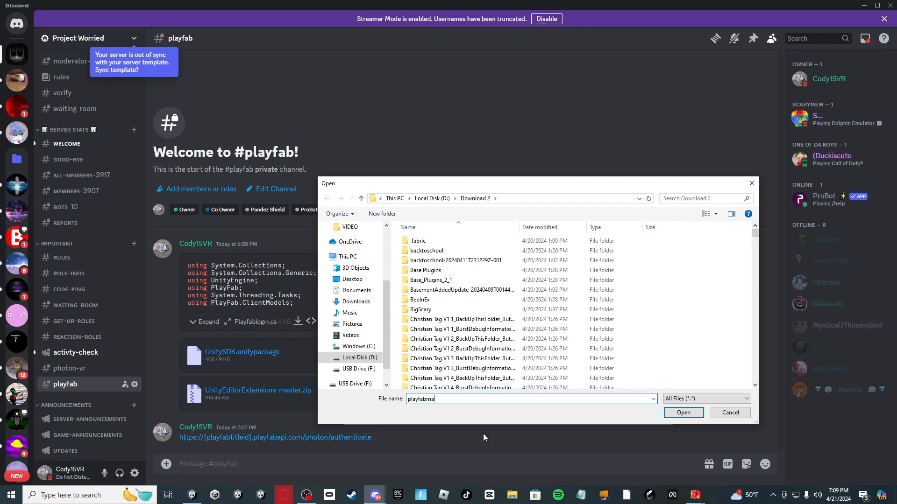
# - Look for the PlayFab upload file on Local Disk (D:) and once more in its Download 2 folder
pyautogui.click(357, 358)
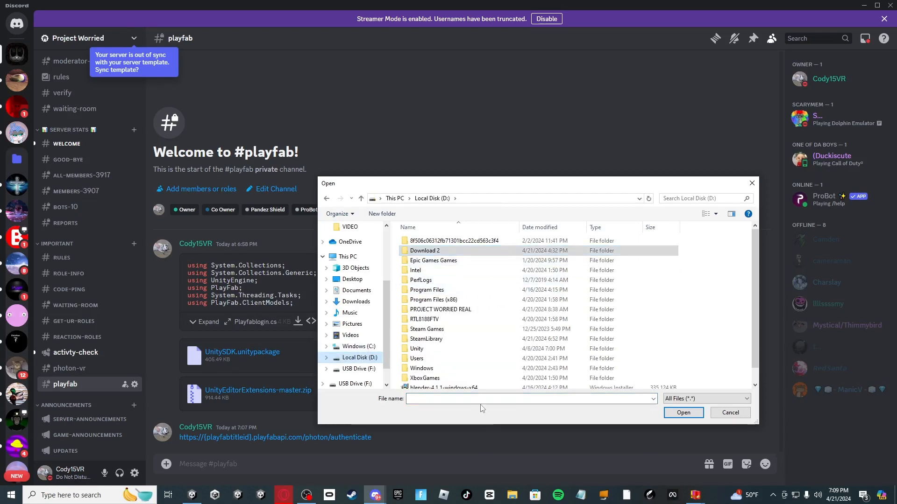
pyautogui.write('pla')
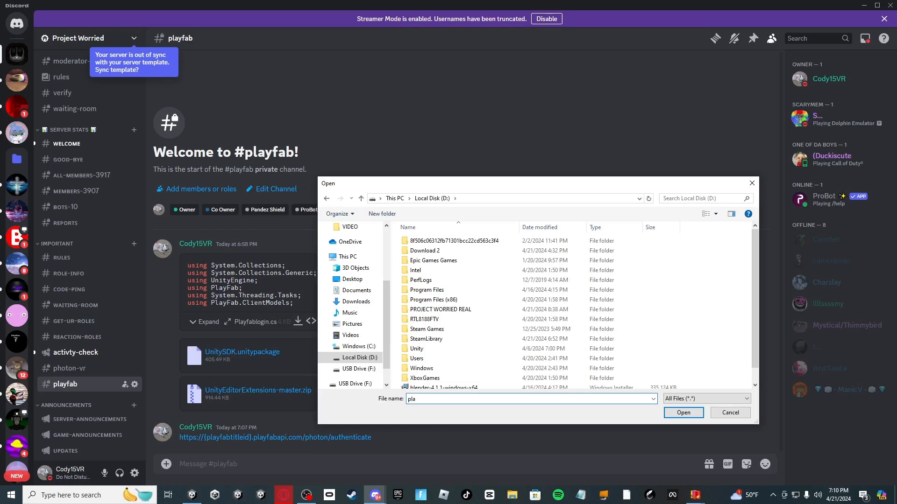
pyautogui.write('yfab')
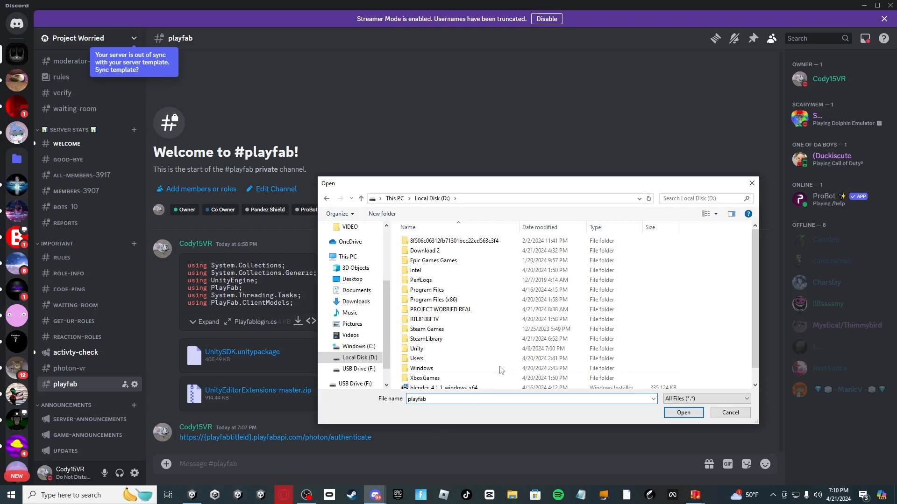
pyautogui.doubleClick(460, 251)
pyautogui.doubleClick(474, 400)
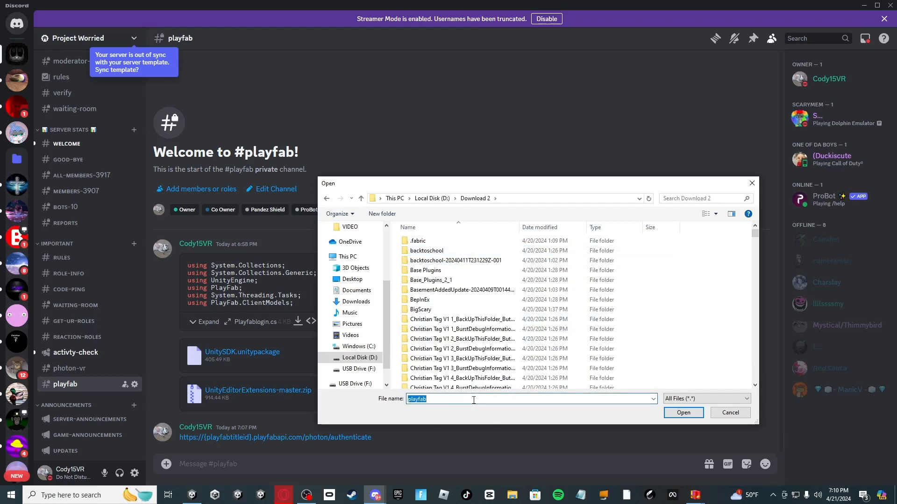
pyautogui.write('Play')
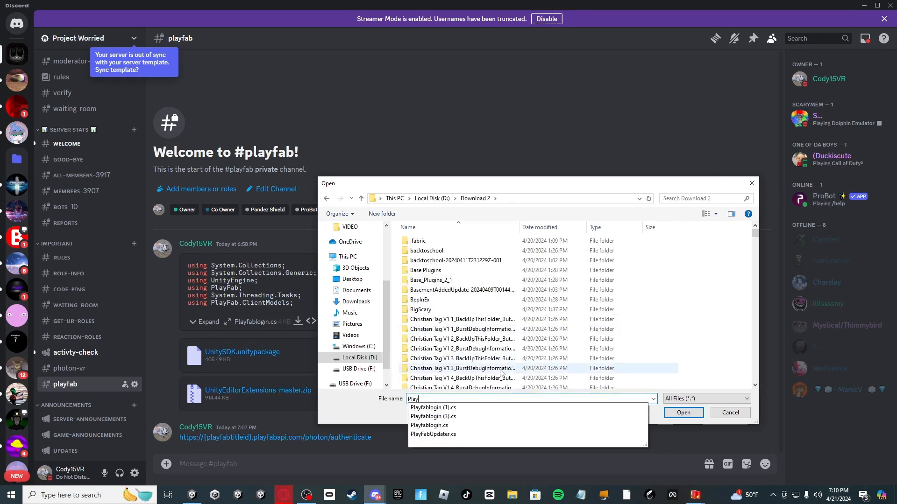
pyautogui.press('BackSpace')
pyautogui.press('BackSpace')
pyautogui.press('BackSpace')
pyautogui.press('BackSpace')
# - Switch to Unity and select the PlayFabManager object to inspect its Playfablogin script settings
pyautogui.click(192, 495)
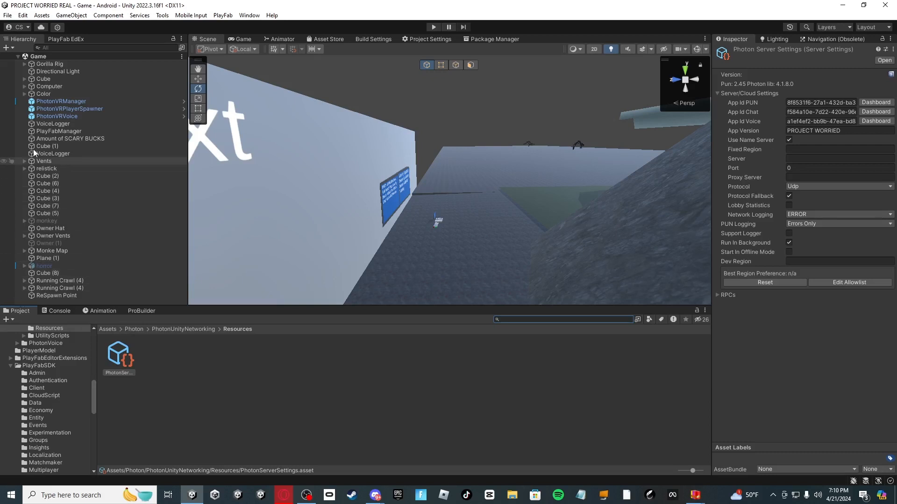
pyautogui.click(7, 47)
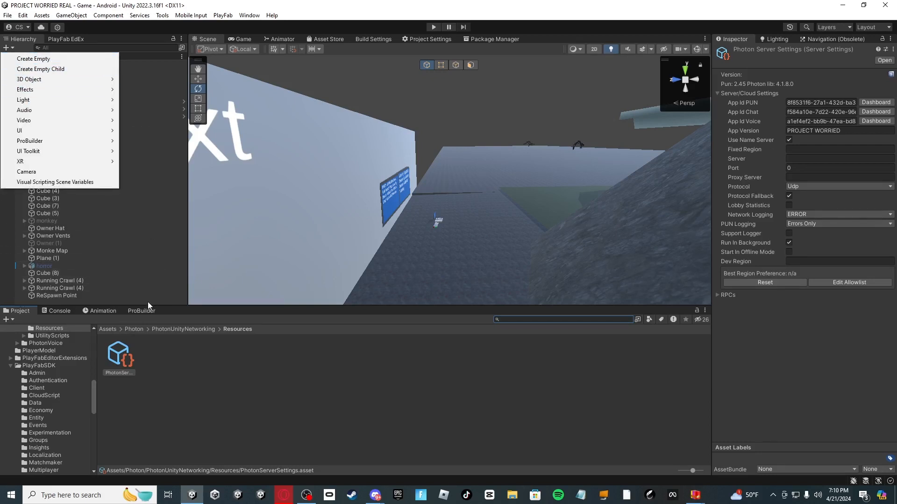
pyautogui.click(186, 383)
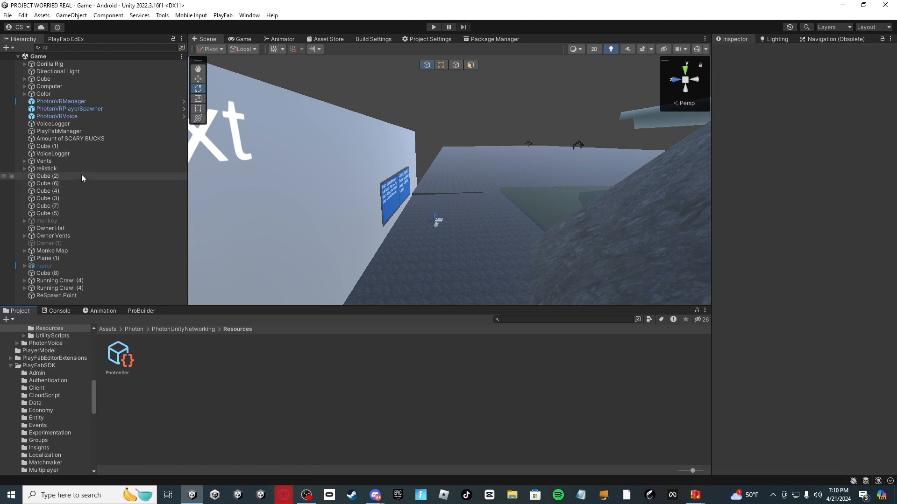
pyautogui.click(65, 131)
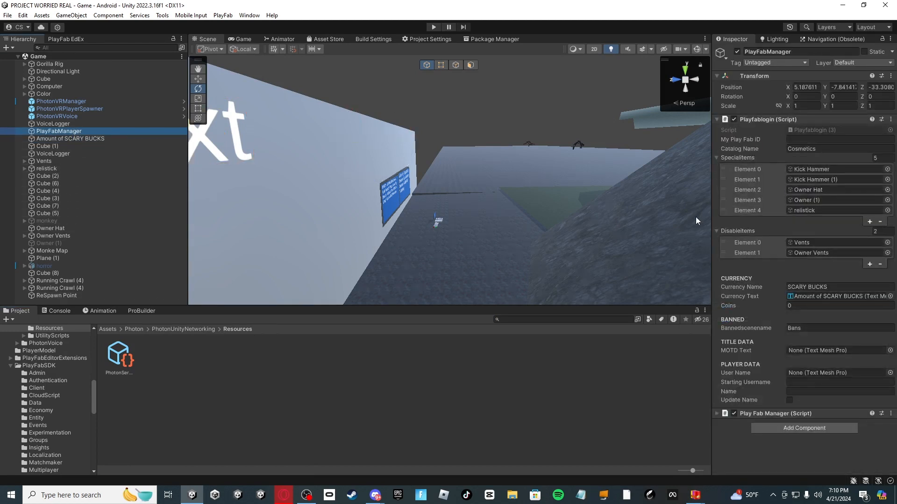
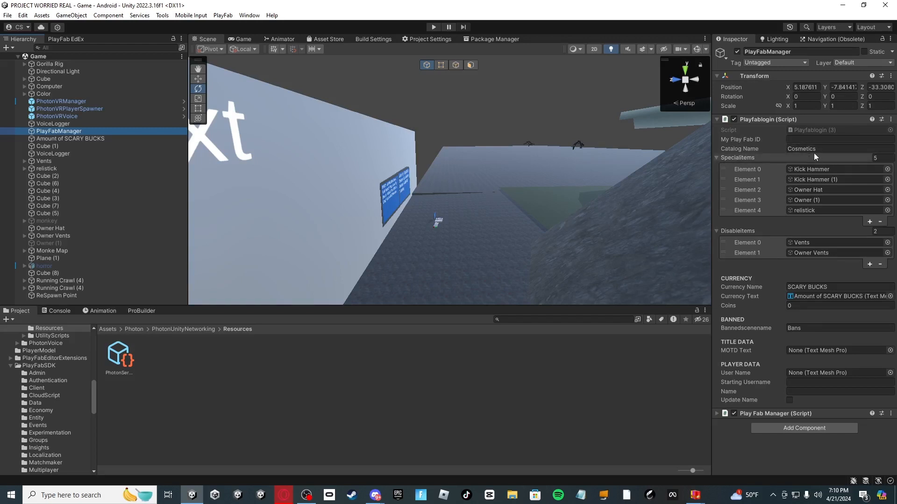
# - Switch back to PlayFab in the browser, view the legacy catalogs and highlight the Cosmetics catalog name
pyautogui.click(306, 494)
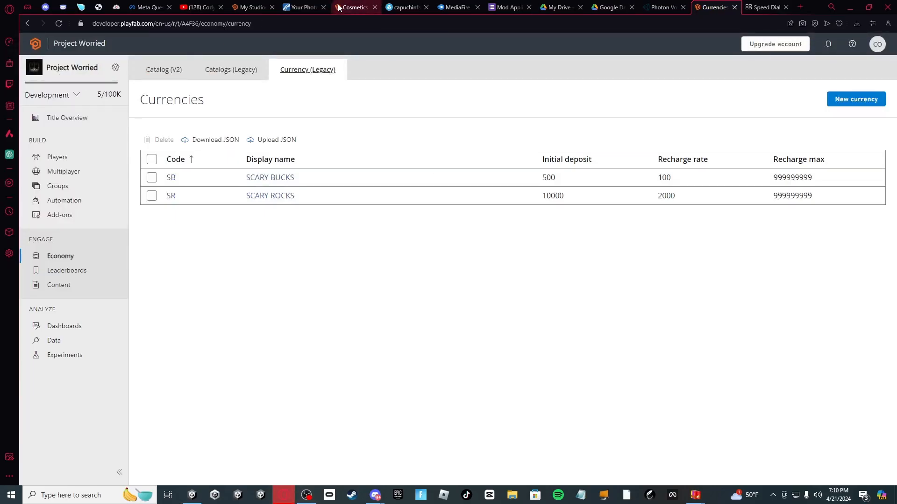
pyautogui.click(220, 69)
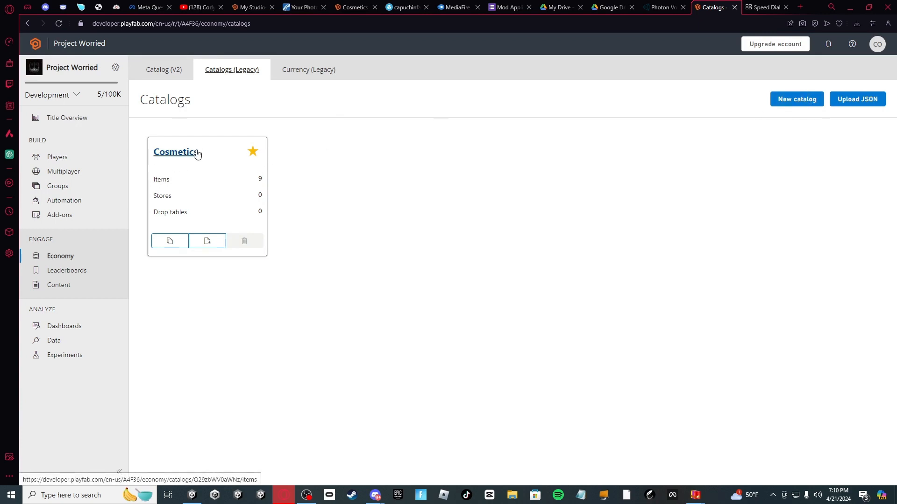
pyautogui.moveTo(199, 153); pyautogui.dragTo(151, 152)
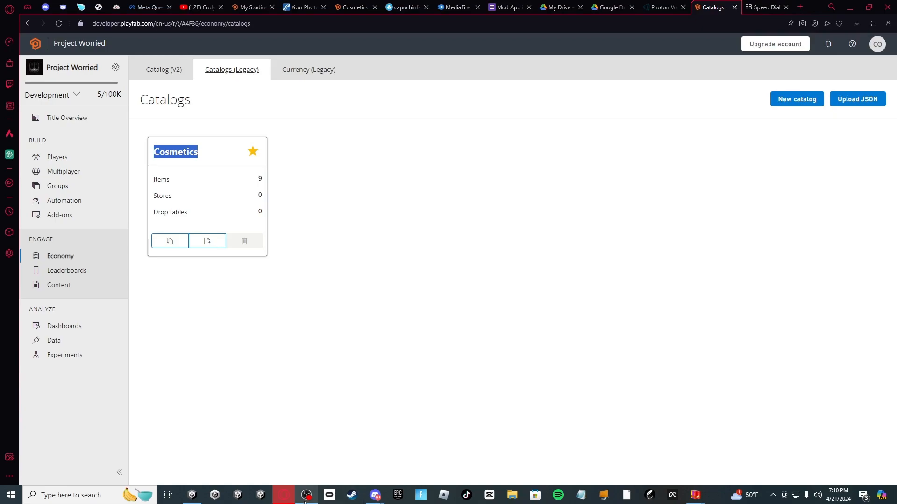
# - Switch to Unity, highlight the PlayFabManager's catalog name and collapse its Specialitems and Disableitems lists
pyautogui.click(192, 495)
pyautogui.click(823, 149)
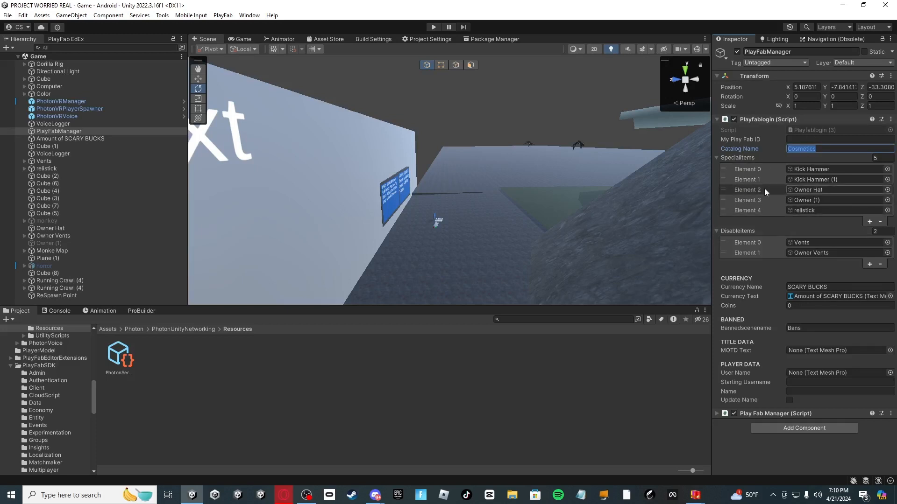
pyautogui.click(731, 158)
pyautogui.click(740, 167)
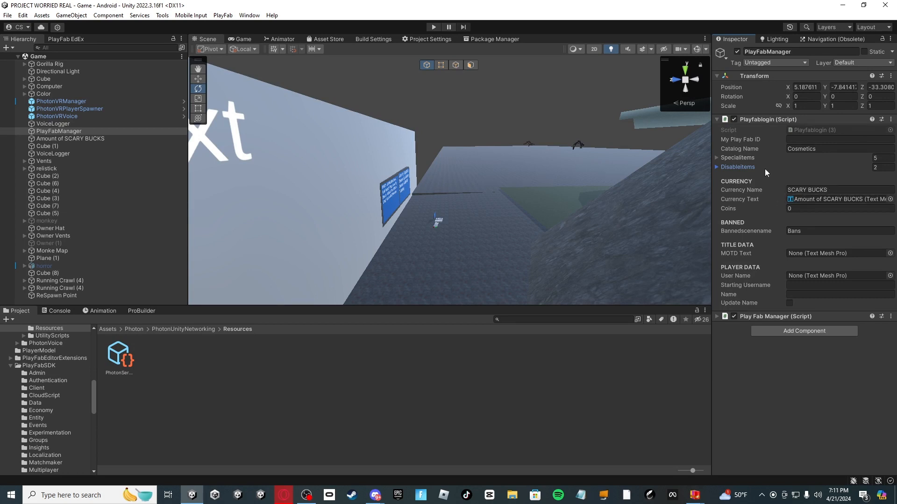
pyautogui.moveTo(571, 168); pyautogui.dragTo(383, 171, button='right')
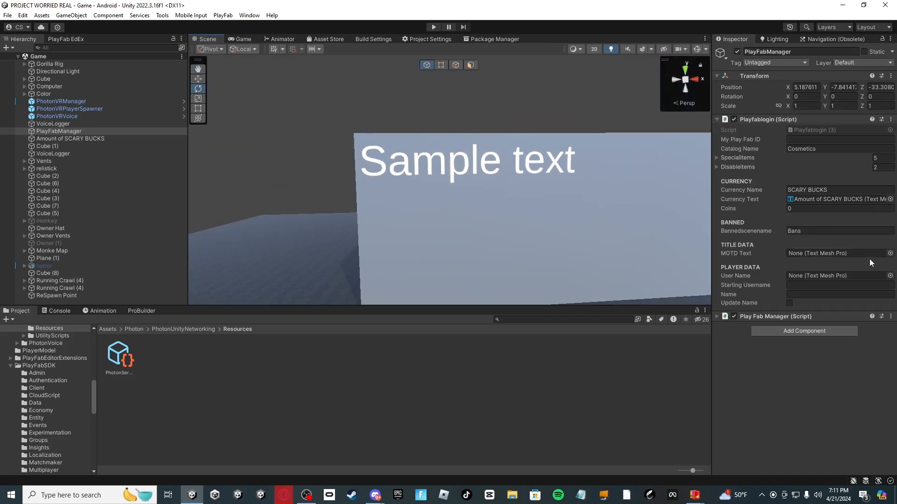
pyautogui.moveTo(687, 228); pyautogui.dragTo(626, 231, button='right')
pyautogui.click(890, 253)
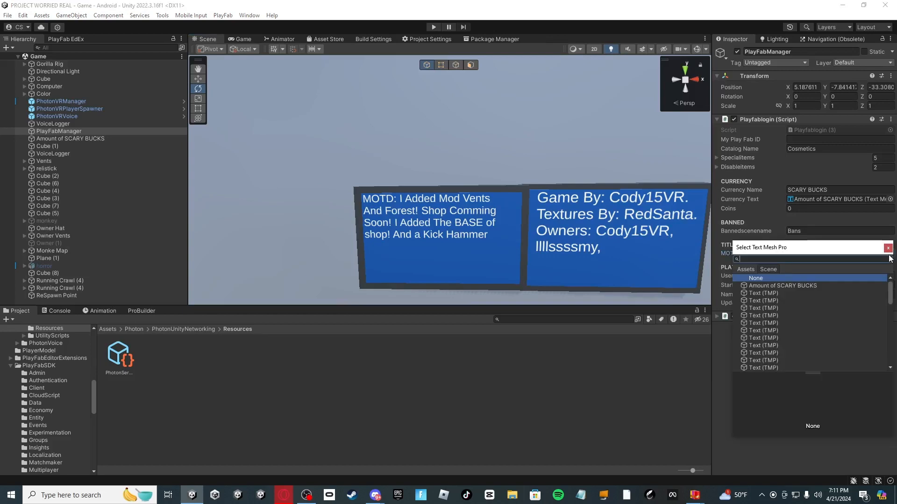
pyautogui.write('MO')
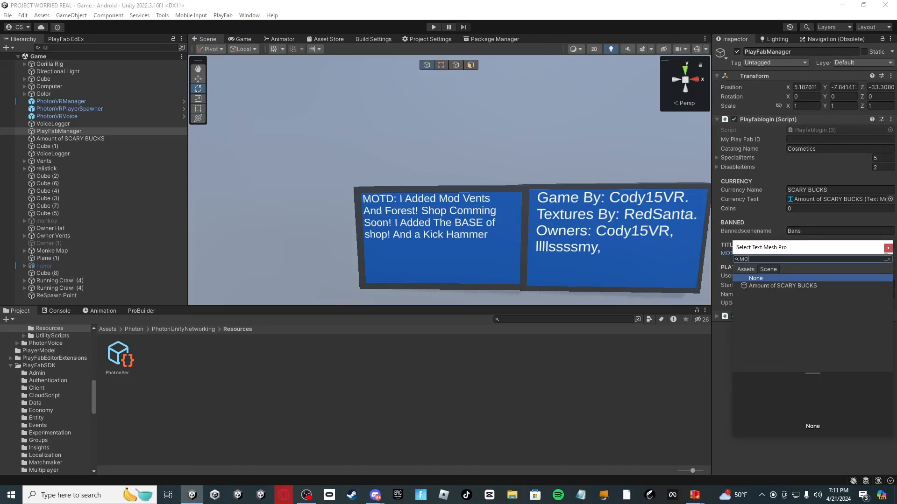
pyautogui.press('BackSpace')
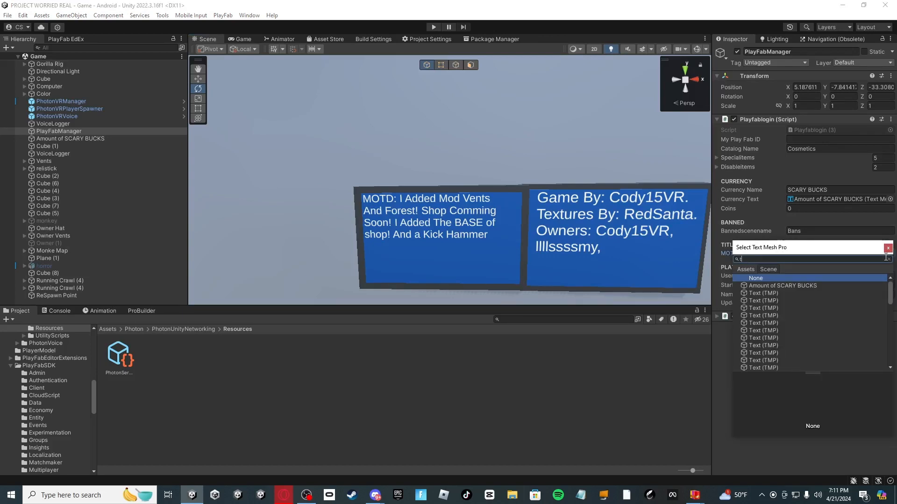
pyautogui.click(888, 248)
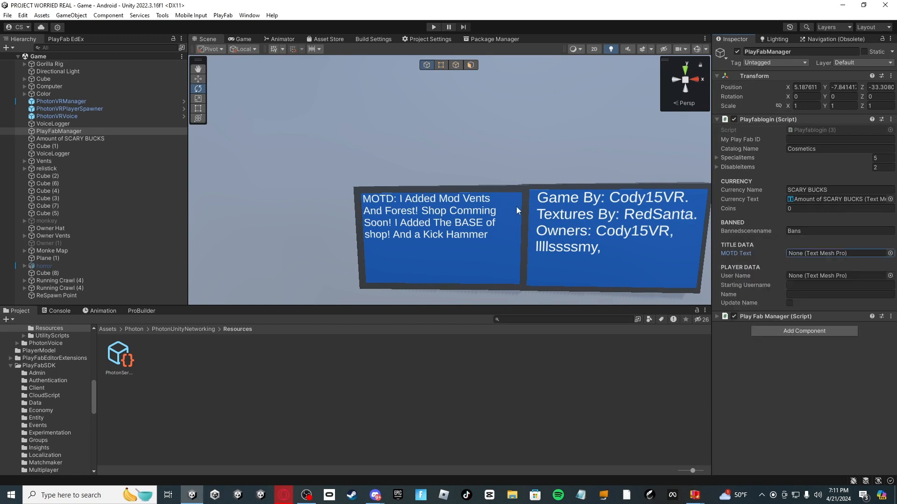
# - Rename the message text object on the blue MOTD board, under Monitor (1), as MOTD
pyautogui.click(422, 217)
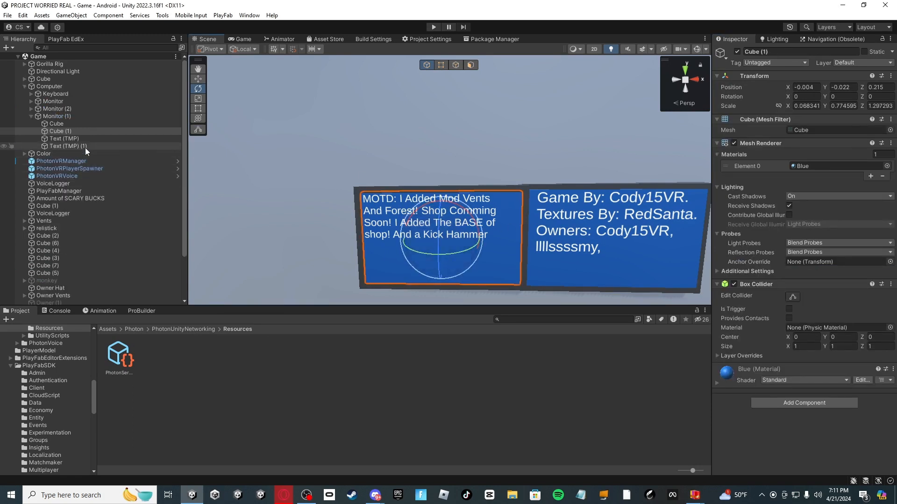
pyautogui.click(70, 146)
pyautogui.click(797, 53)
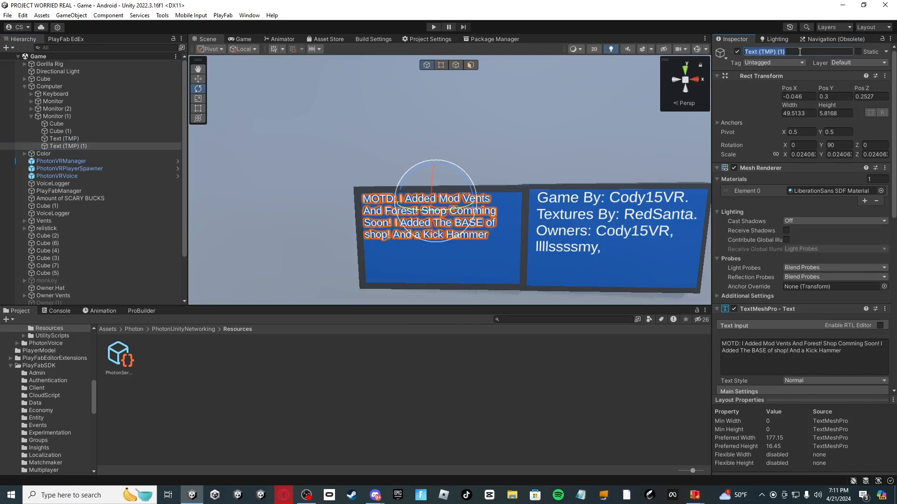
pyautogui.write('MODE')
pyautogui.press('Return')
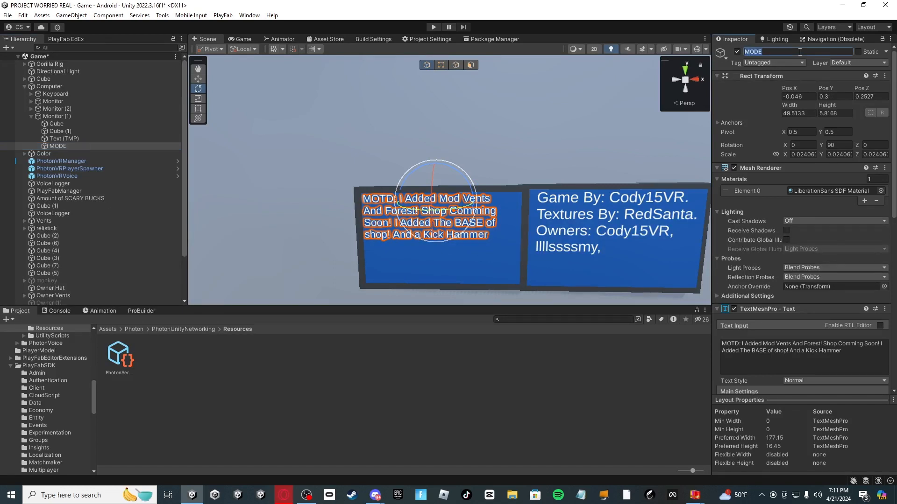
pyautogui.press('BackSpace')
# - Assign the MOTD text object to the MOTD Text reference in PlayFabManager's Playfablogin script
pyautogui.click(80, 194)
pyautogui.click(889, 253)
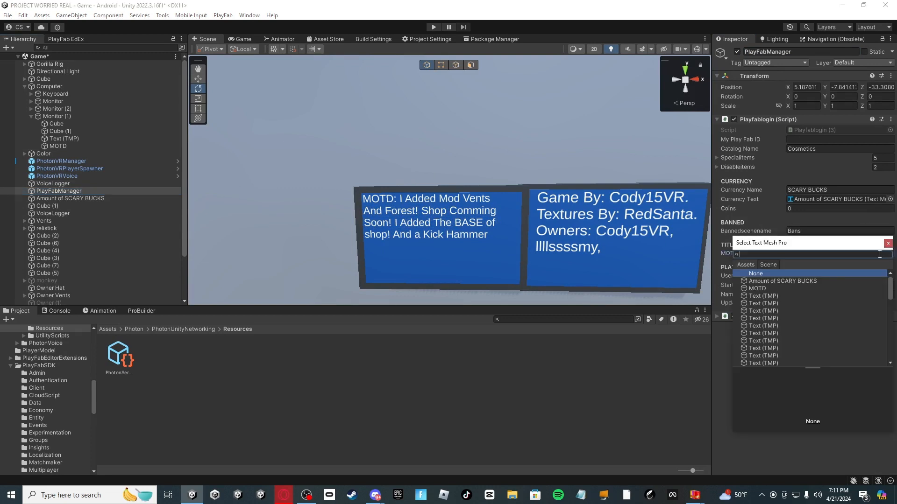
pyautogui.doubleClick(759, 288)
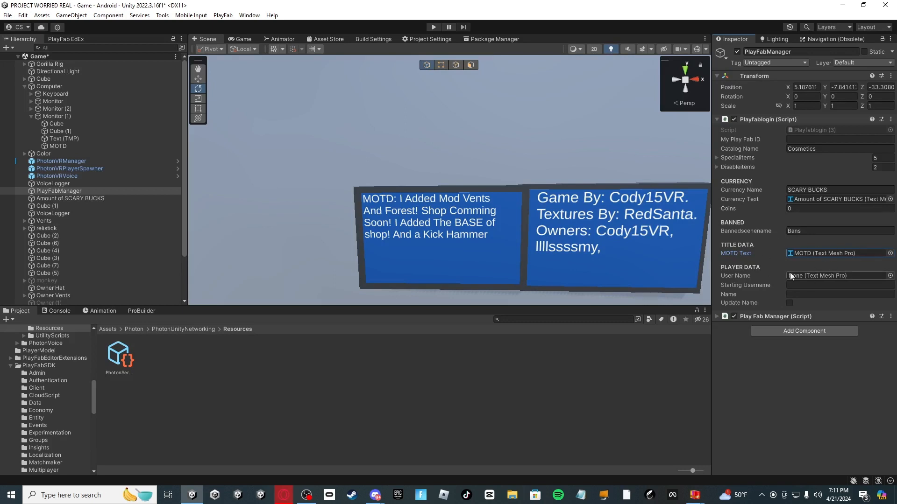
pyautogui.click(819, 255)
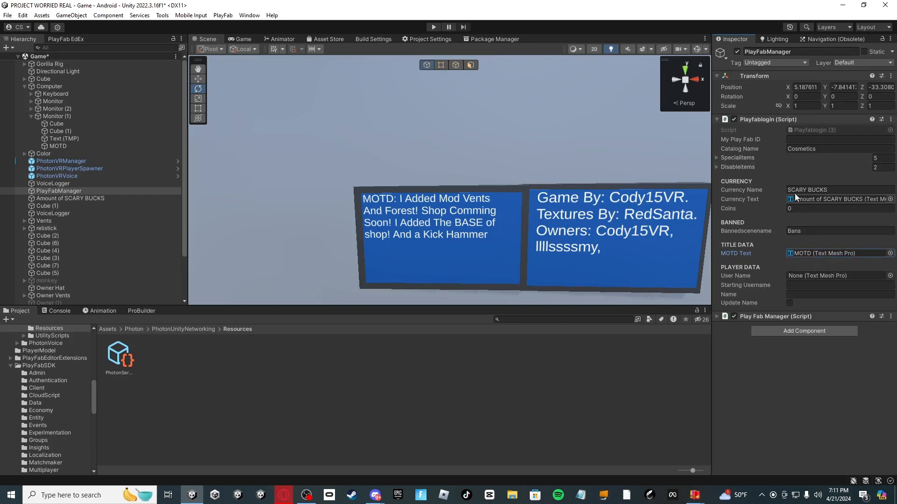
# - Open PlayFabManager's Playfablogin script for editing and find the virtual currency code in OnGetUserInventorySuccess
pyautogui.moveTo(608, 133); pyautogui.dragTo(636, 149, button='right')
pyautogui.press('w')
pyautogui.rightClick(776, 122)
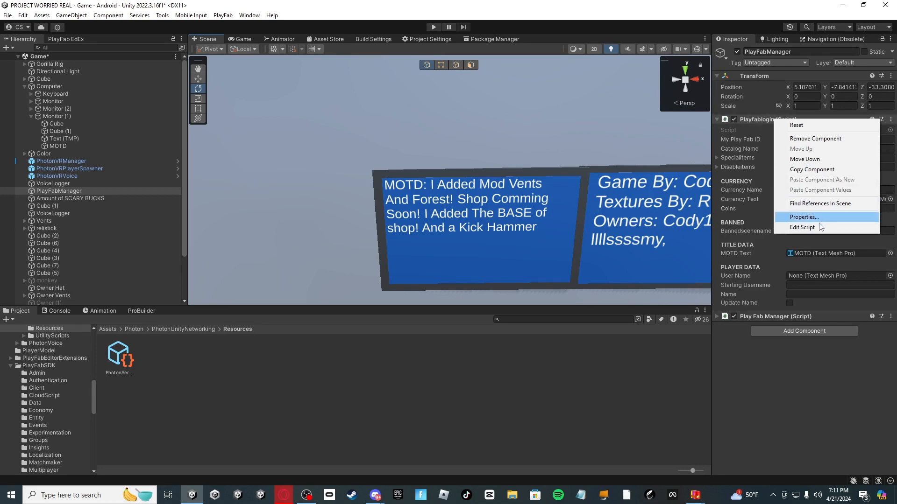
pyautogui.click(802, 227)
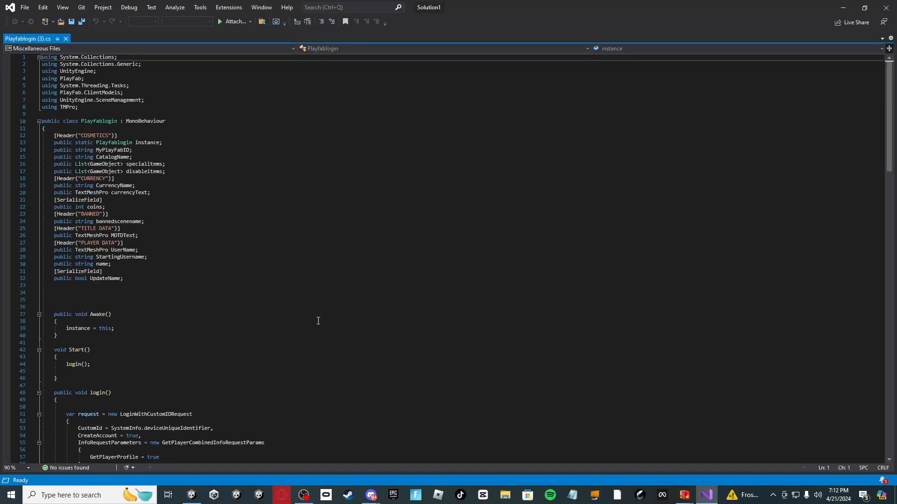
pyautogui.moveTo(893, 96); pyautogui.dragTo(894, 173)
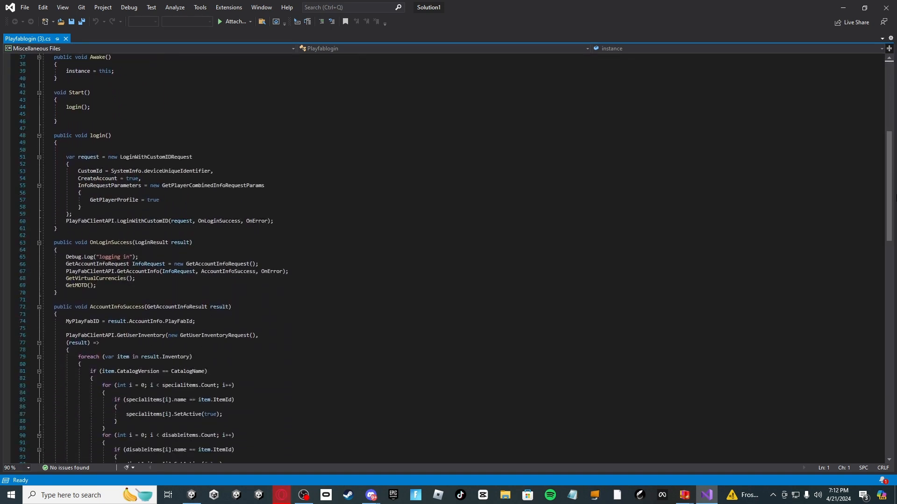
pyautogui.scroll(-6, 254, 331)
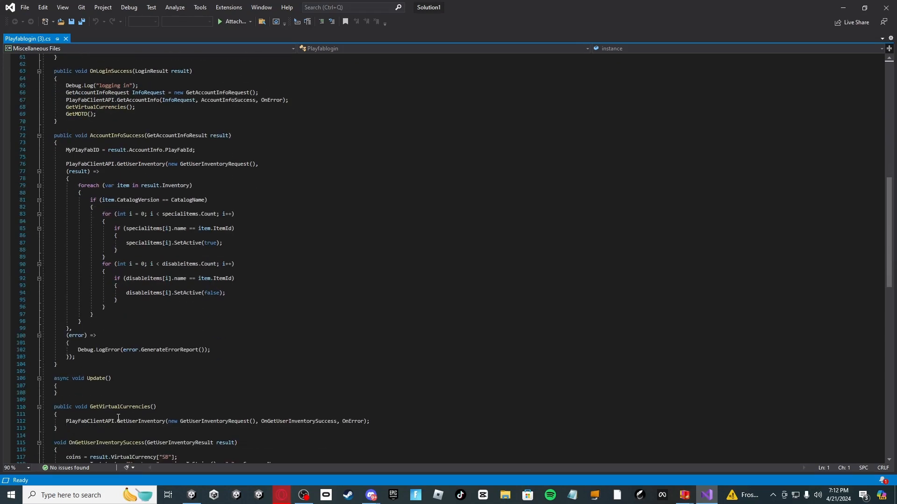
pyautogui.scroll(-3, 118, 418)
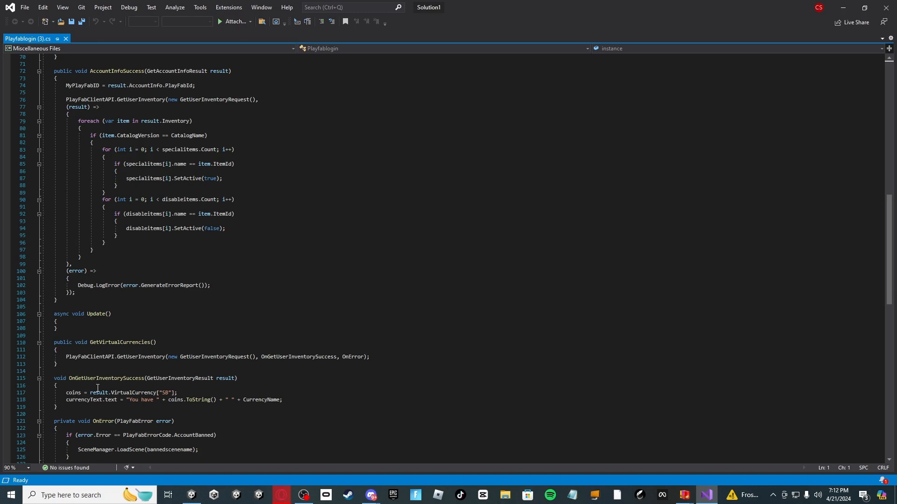
# - Re-enter the VirtualCurrency code as "SB", save the Playfablogin script and close the code editor
pyautogui.click(168, 393)
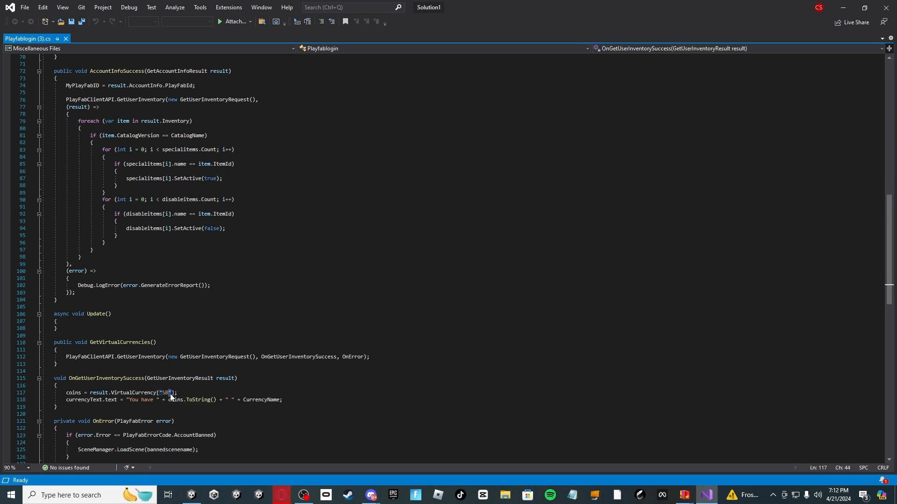
pyautogui.click(168, 393)
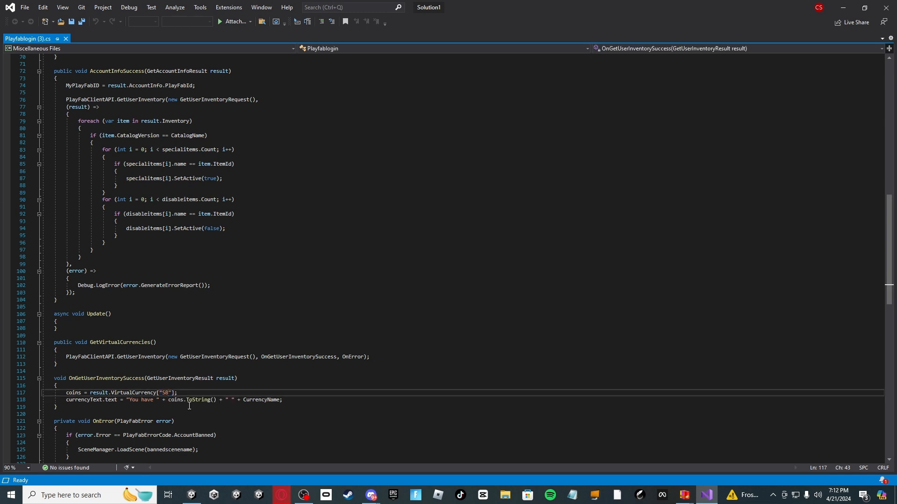
pyautogui.press('BackSpace')
pyautogui.press('BackSpace')
pyautogui.write('S')
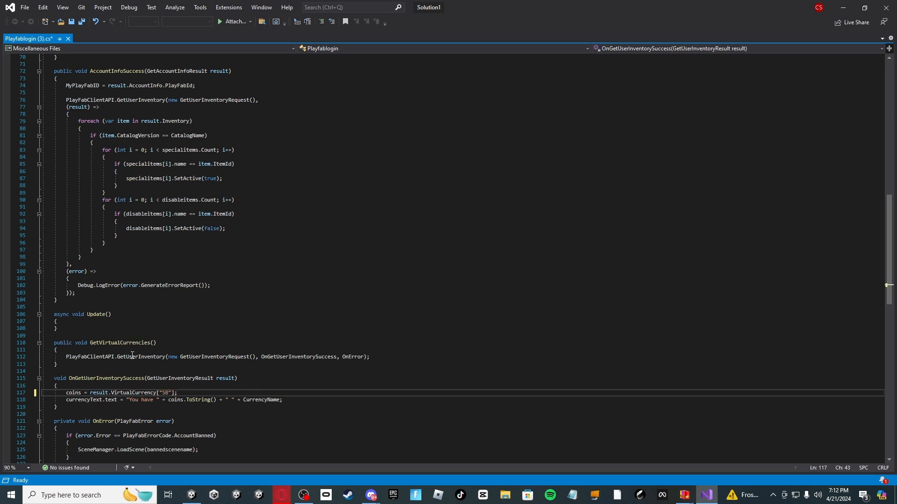
pyautogui.hotkey('ctrl', 's')
pyautogui.click(890, 4)
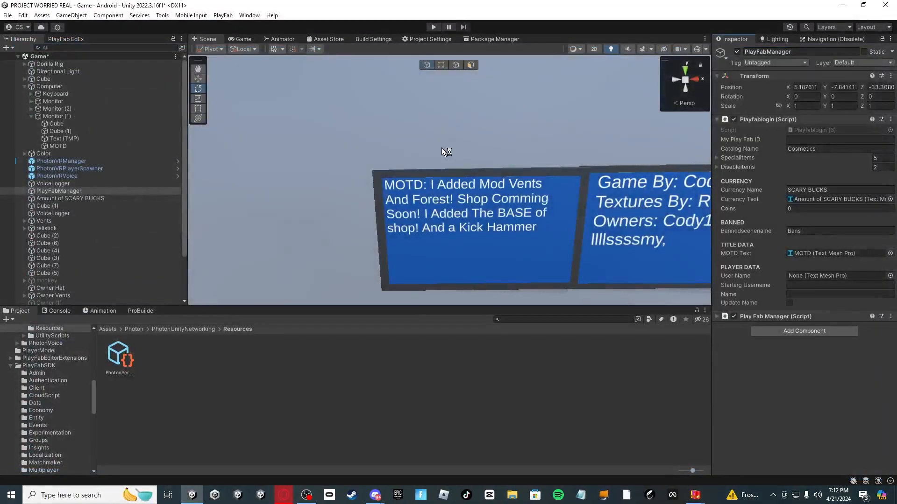
pyautogui.moveTo(451, 203)
pyautogui.mouseDown(button='right')
pyautogui.moveTo(505, 204)
pyautogui.moveTo(431, 202)
pyautogui.moveTo(505, 172)
pyautogui.moveTo(425, 210)
pyautogui.moveTo(458, 204)
pyautogui.mouseUp(button='right')
pyautogui.press('s')
pyautogui.press('s')
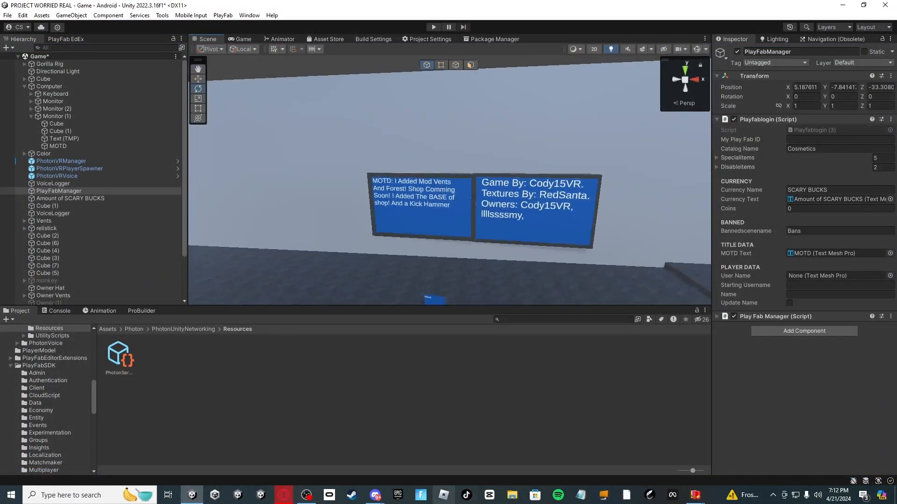
# - Switch to Discord and bring up its file selection dialog for the playfab channel
pyautogui.click(375, 495)
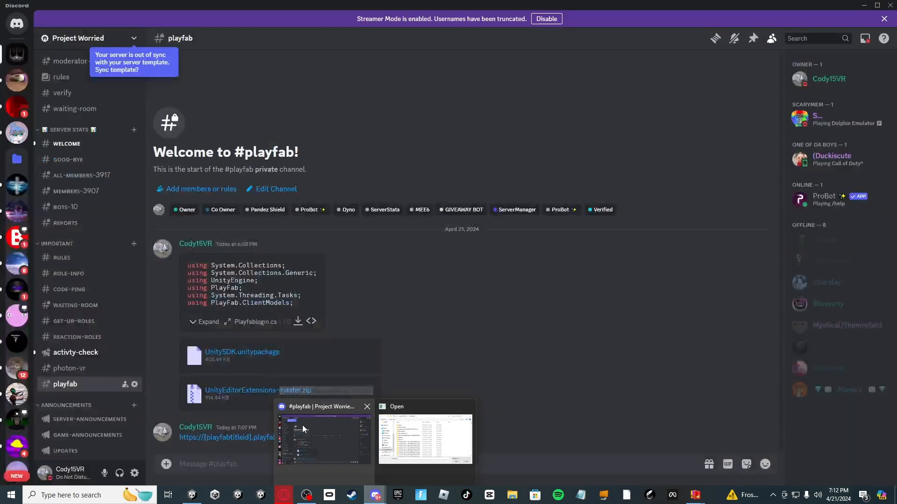
pyautogui.click(302, 425)
pyautogui.click(432, 445)
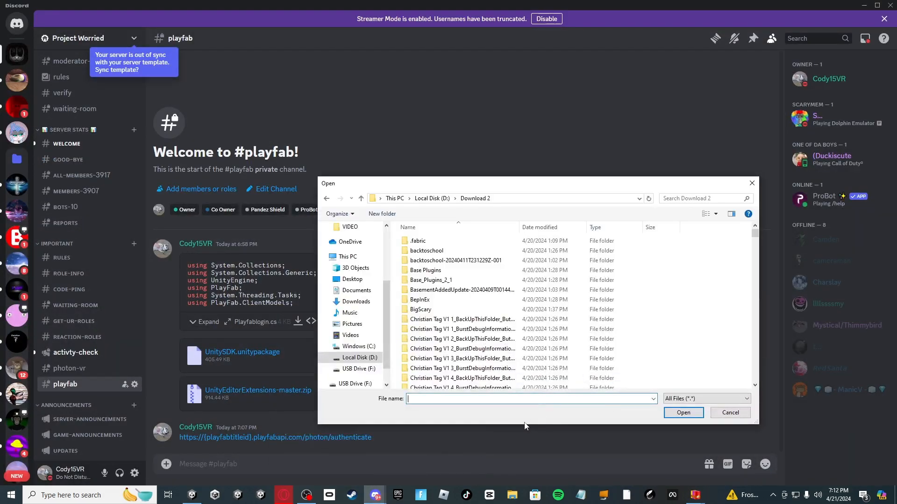
# - Try to open a file named "play fab manager" from the Download 2 folder
pyautogui.write('pla')
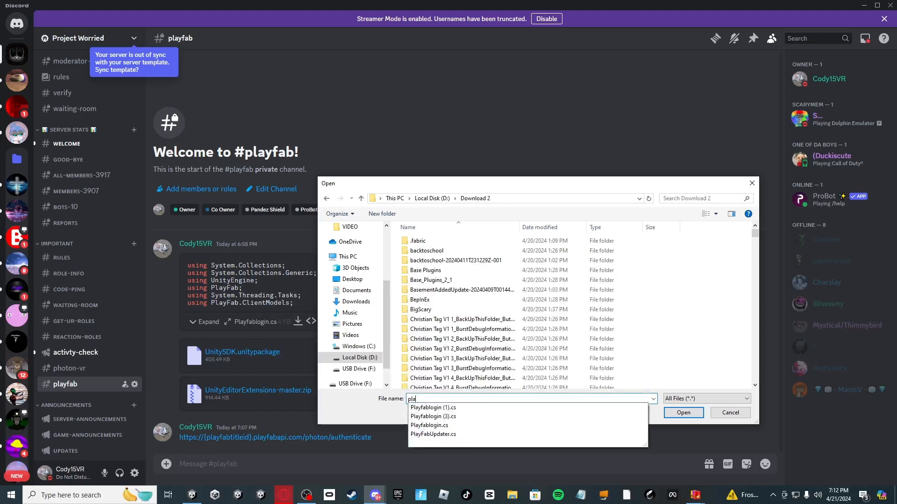
pyautogui.write('y f')
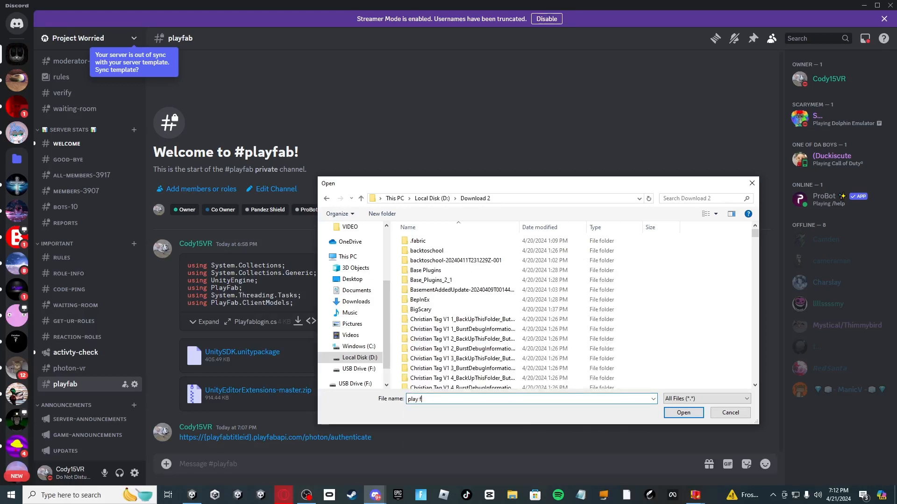
pyautogui.write('ab man')
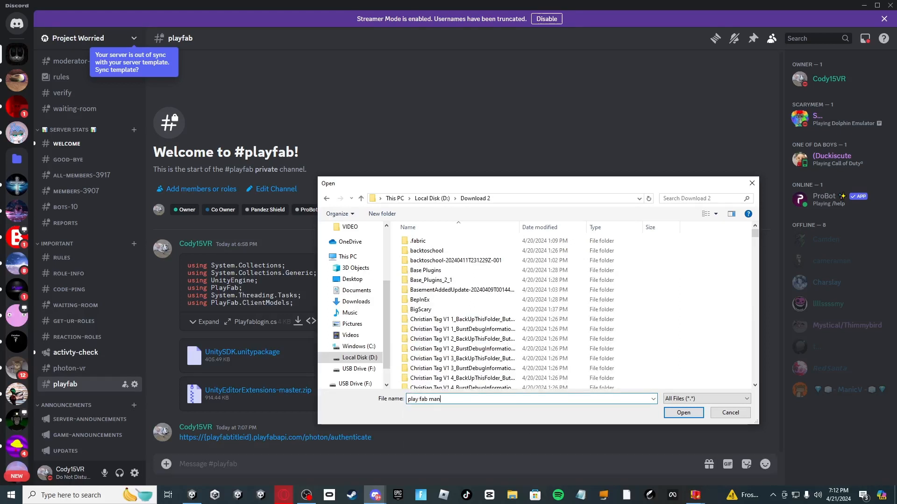
pyautogui.write('ager')
pyautogui.press('Return')
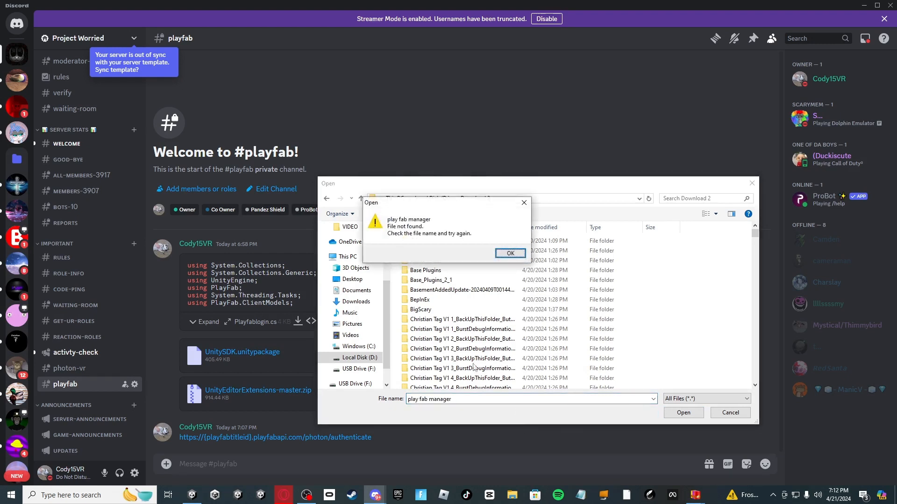
pyautogui.click(518, 254)
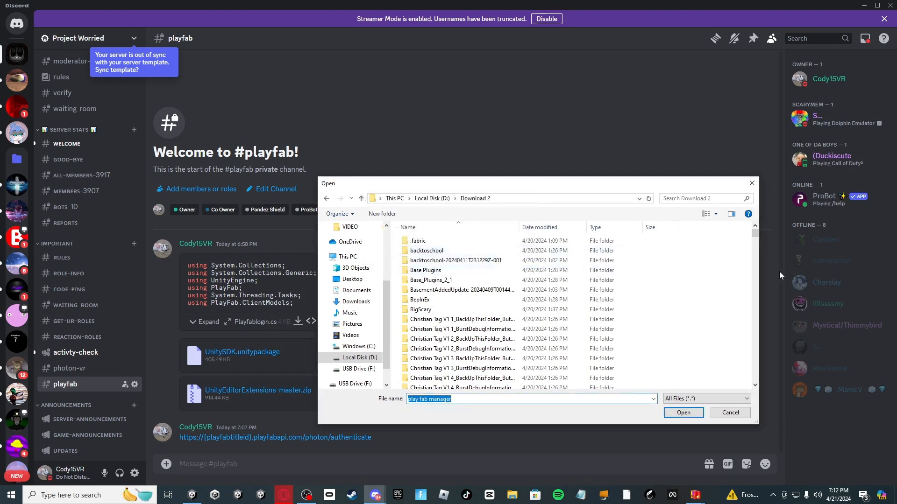
# - Attach Copy of PlayFabManager.cs from the Download 2 folder to the playfab channel message
pyautogui.moveTo(755, 241); pyautogui.dragTo(773, 292)
pyautogui.click(444, 348)
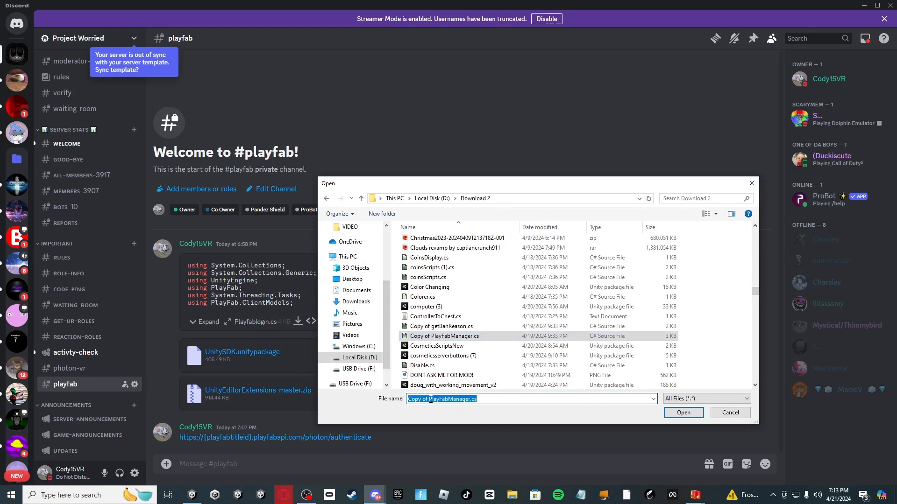
pyautogui.click(430, 400)
pyautogui.click(682, 413)
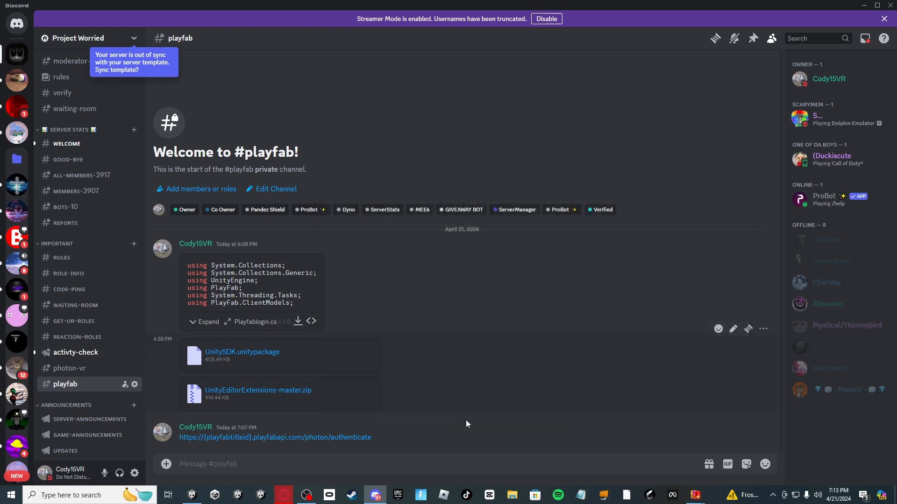
# - Rename the attached script file as PlayFabManager.cs
pyautogui.click(246, 355)
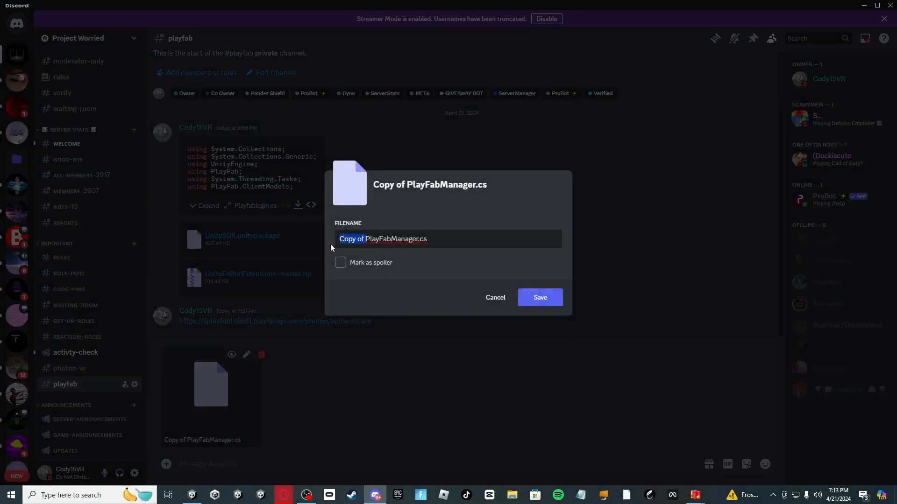
pyautogui.press('BackSpace')
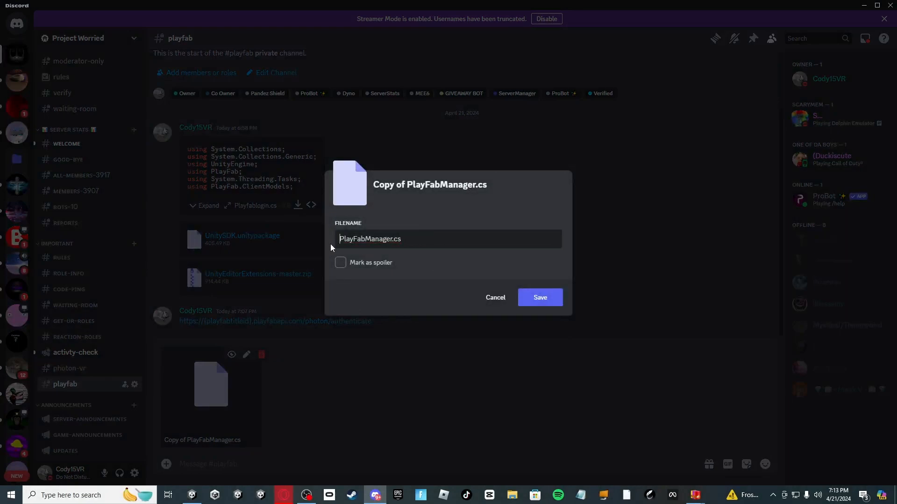
pyautogui.click(538, 298)
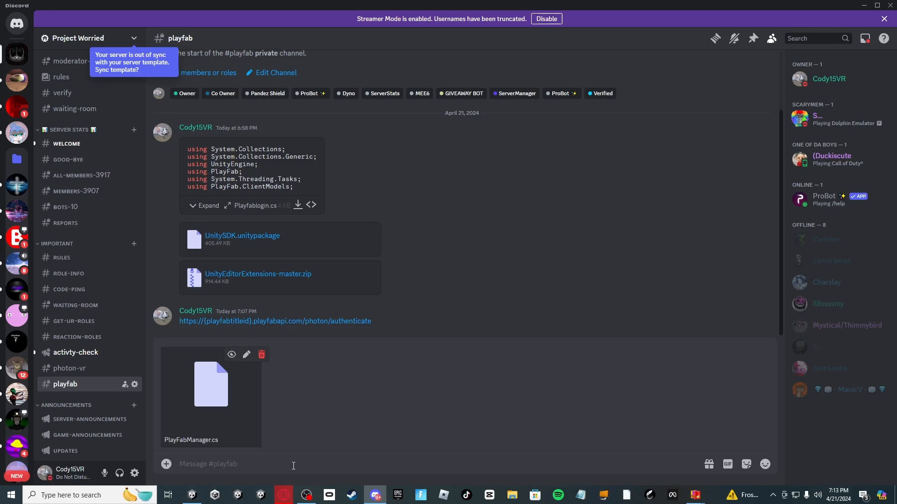
# - Post PlayFabManager.cs in the playfab channel and attach Copy of getBanReason.cs from the Download 2 folder to a new message
pyautogui.press('Return')
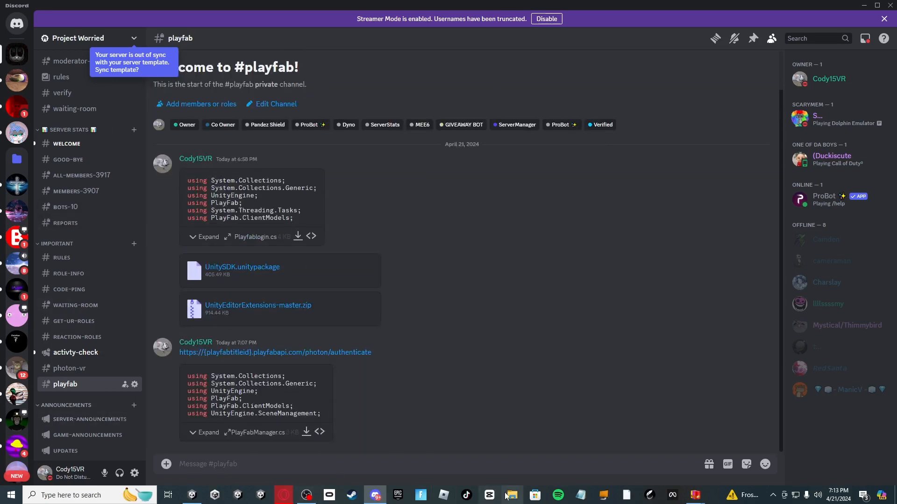
pyautogui.click(166, 465)
pyautogui.click(206, 366)
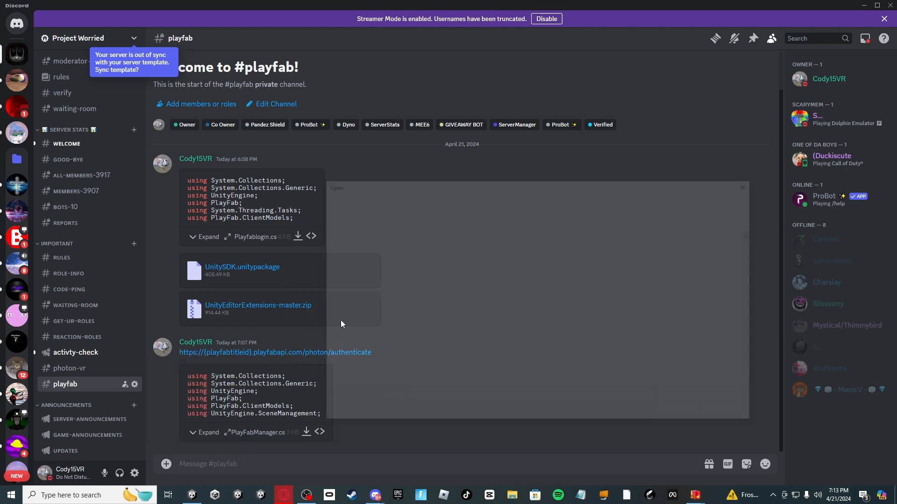
pyautogui.moveTo(754, 236); pyautogui.dragTo(759, 286)
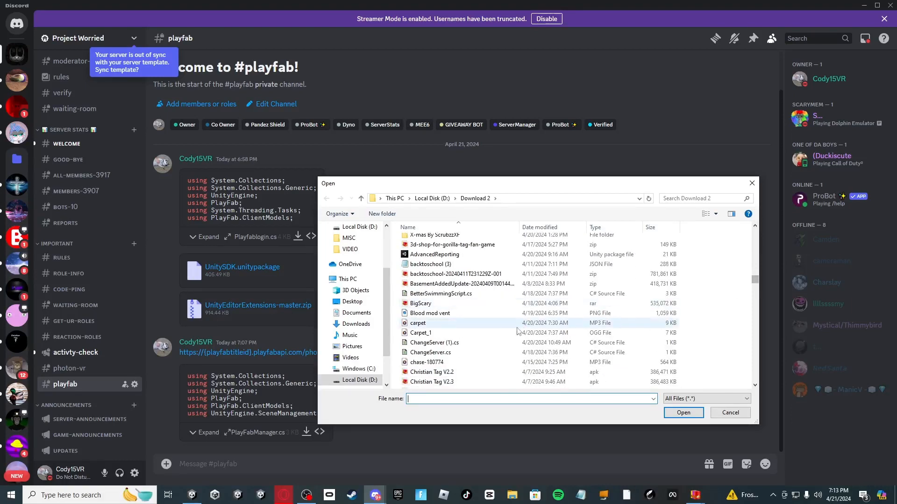
pyautogui.scroll(-3, 501, 329)
pyautogui.scroll(-4, 501, 328)
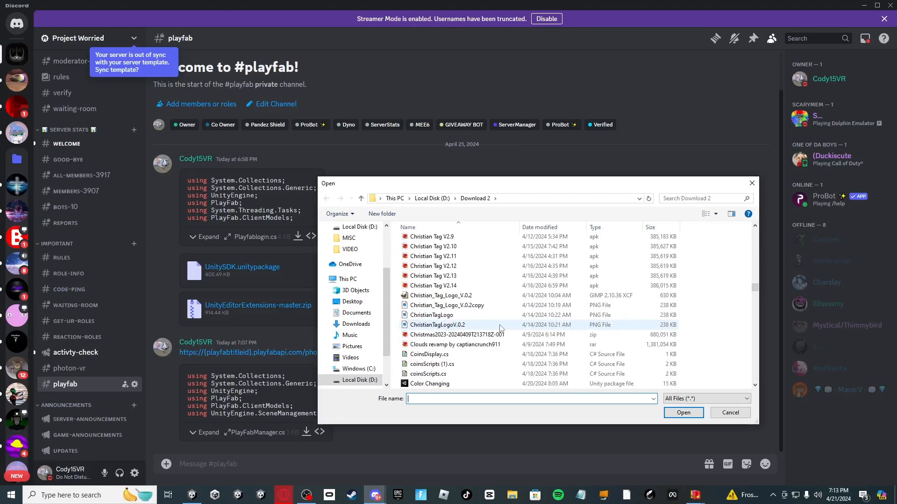
pyautogui.scroll(-1, 472, 373)
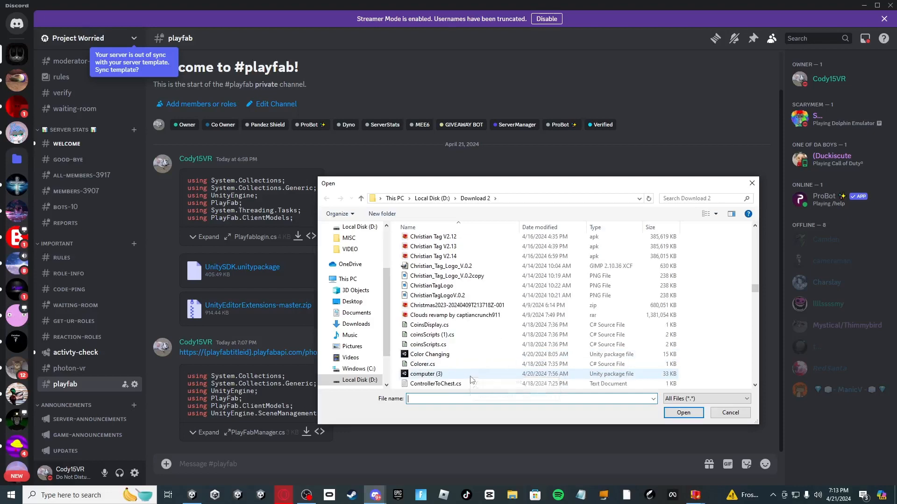
pyautogui.scroll(-4, 471, 374)
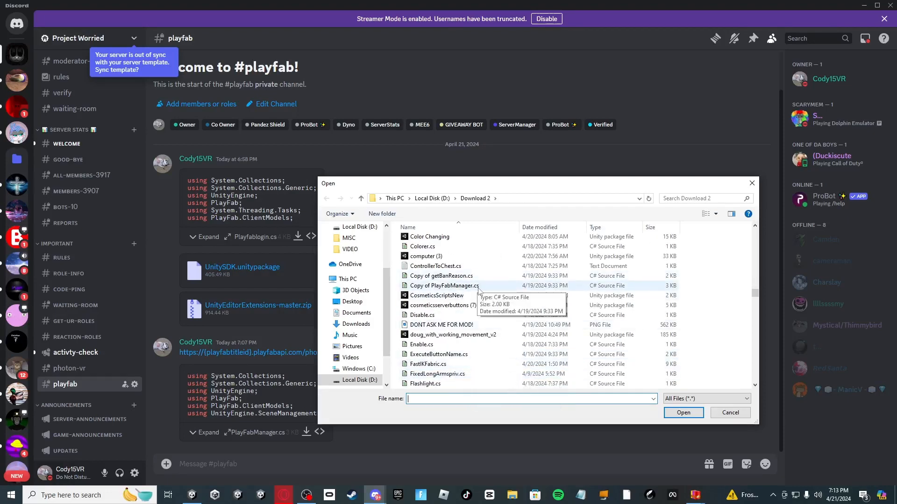
pyautogui.click(484, 278)
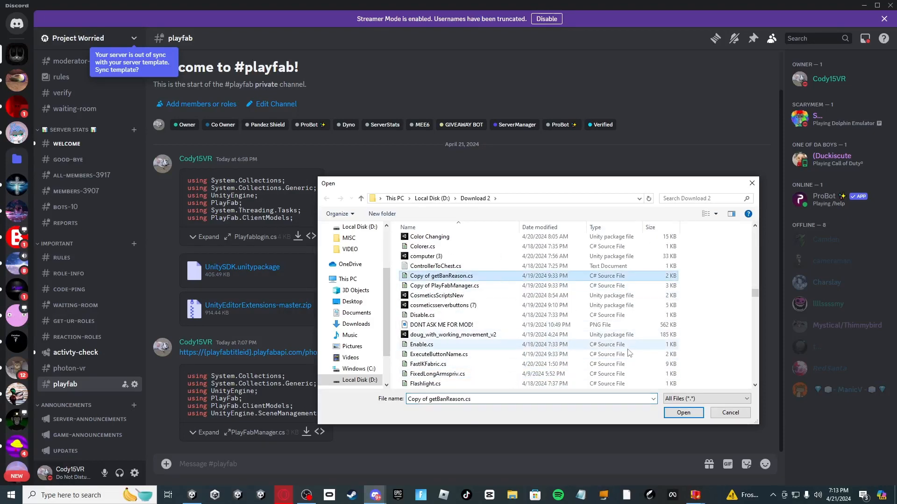
pyautogui.click(683, 413)
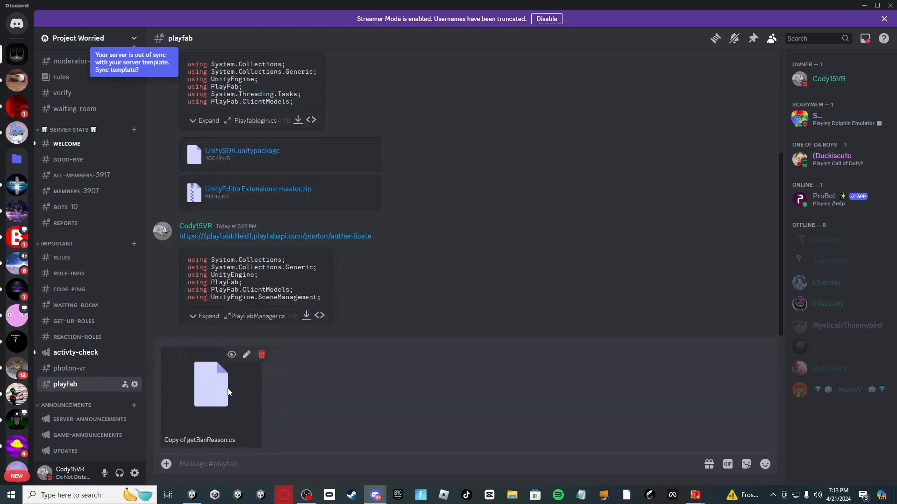
# - Rename the attached script file as getBanReason.cs and post it in the playfab channel
pyautogui.click(246, 354)
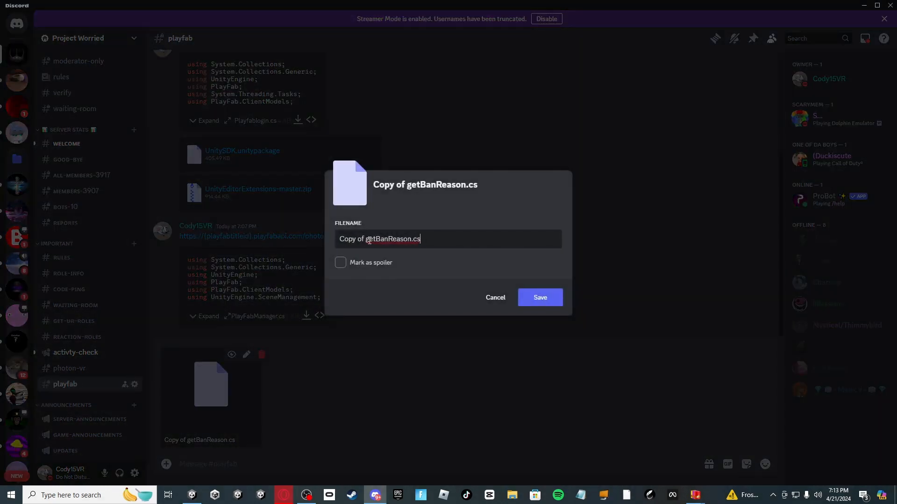
pyautogui.moveTo(366, 241); pyautogui.dragTo(337, 242)
pyautogui.press('BackSpace')
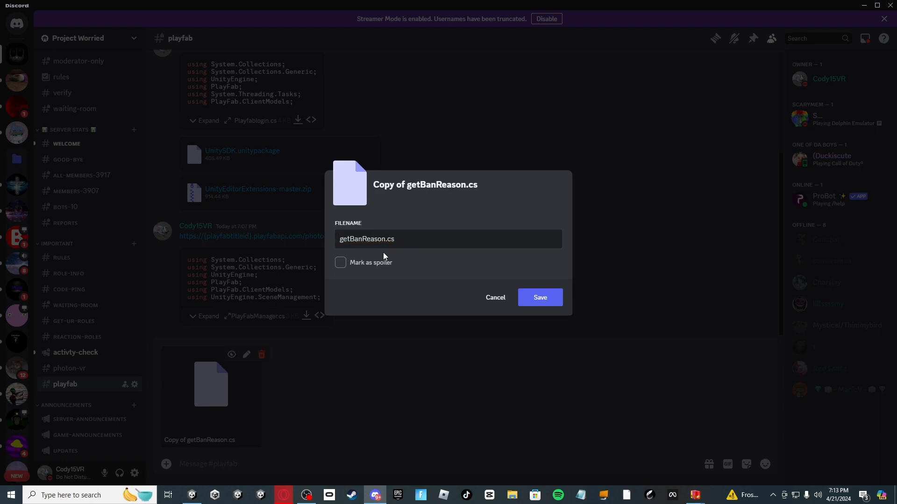
pyautogui.click(551, 302)
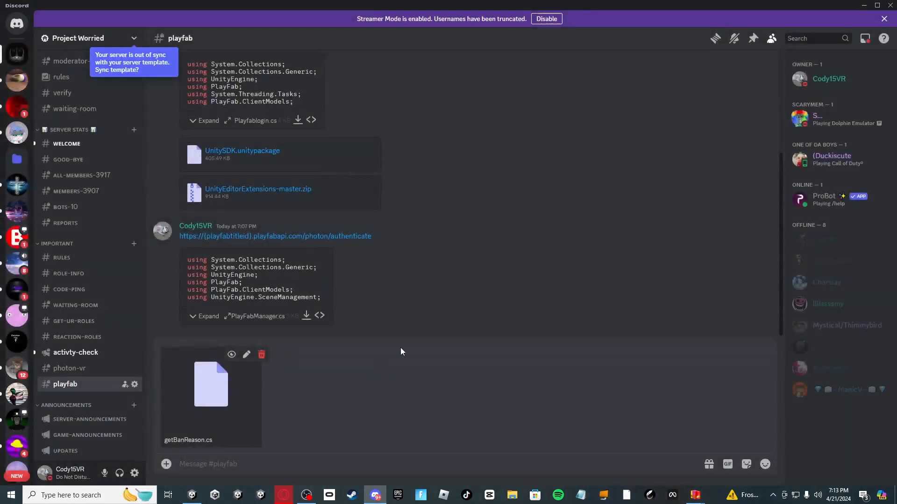
pyautogui.press('Return')
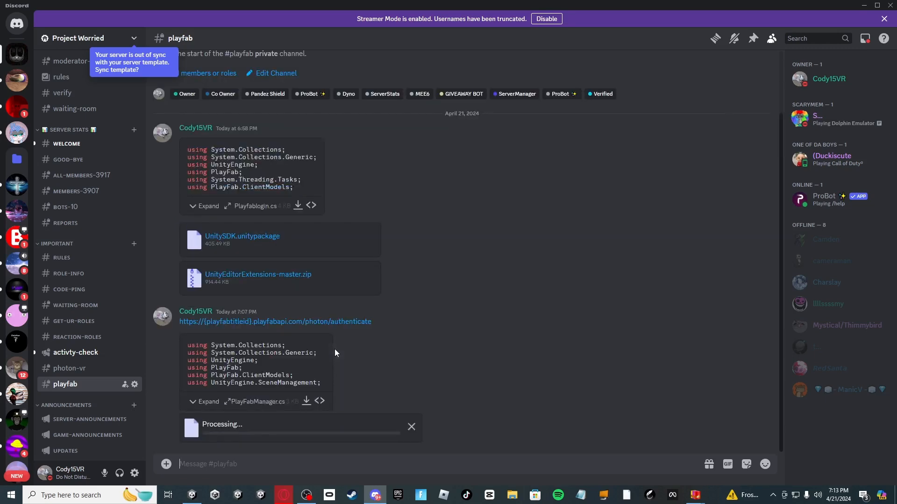
# - Upload ExecuteButtonName.cs from the Download 2 folder and post it in the playfab channel
pyautogui.click(166, 464)
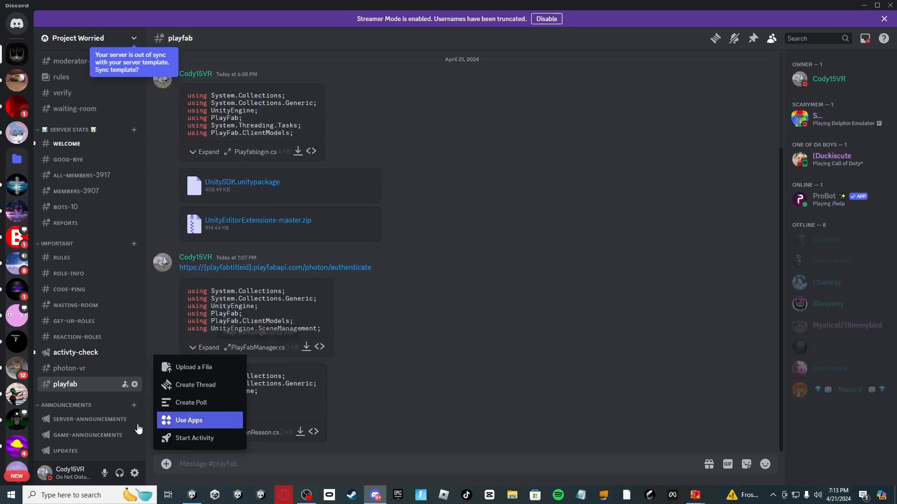
pyautogui.click(196, 366)
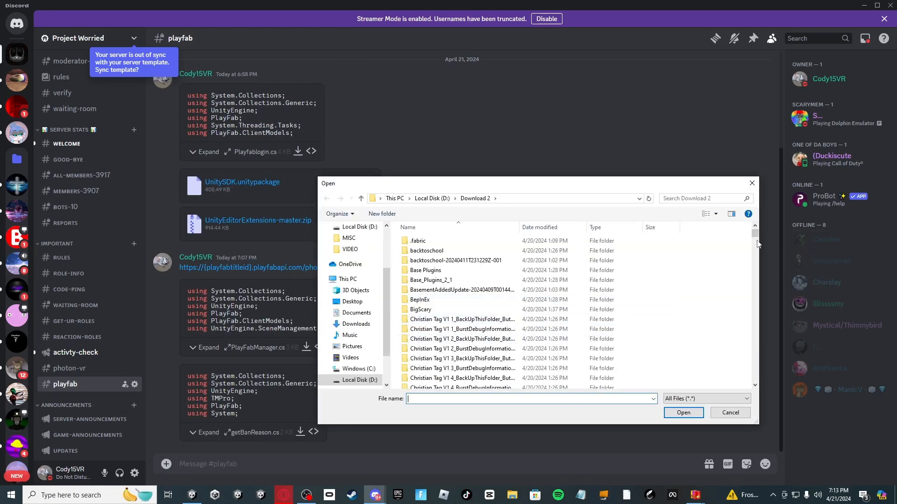
pyautogui.moveTo(758, 241); pyautogui.dragTo(760, 293)
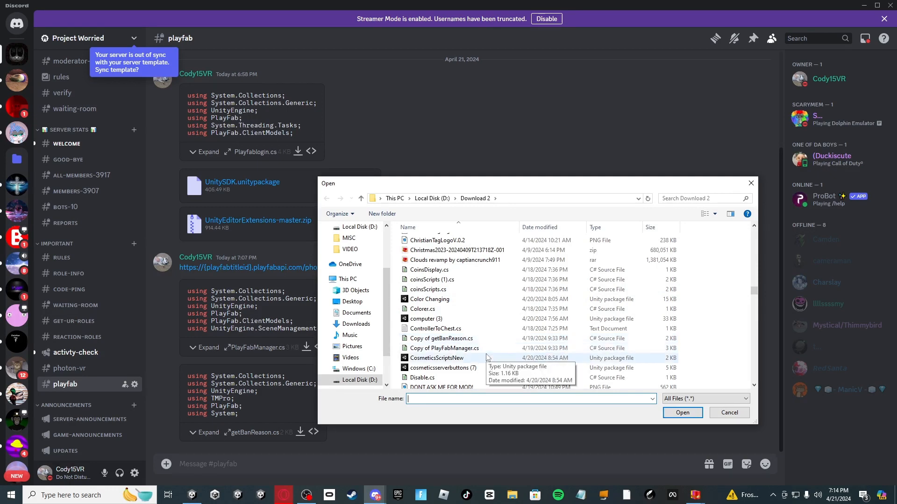
pyautogui.scroll(-3, 495, 348)
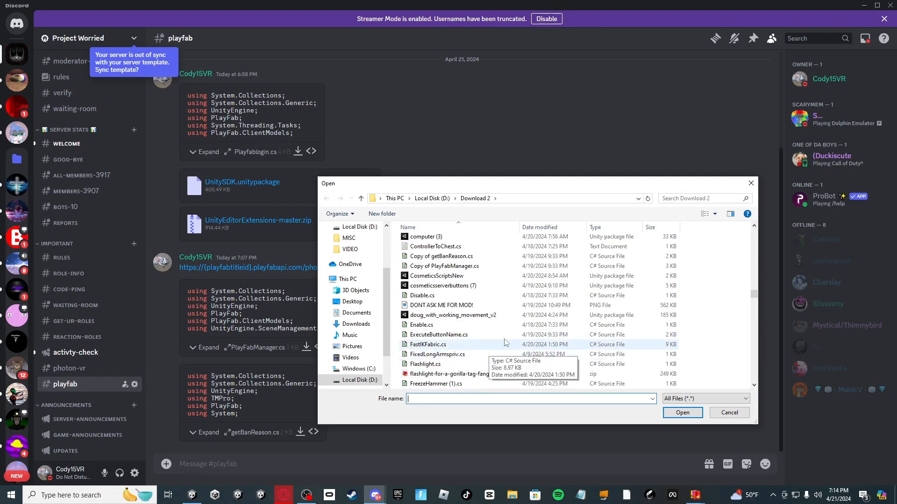
pyautogui.click(434, 335)
pyautogui.click(682, 413)
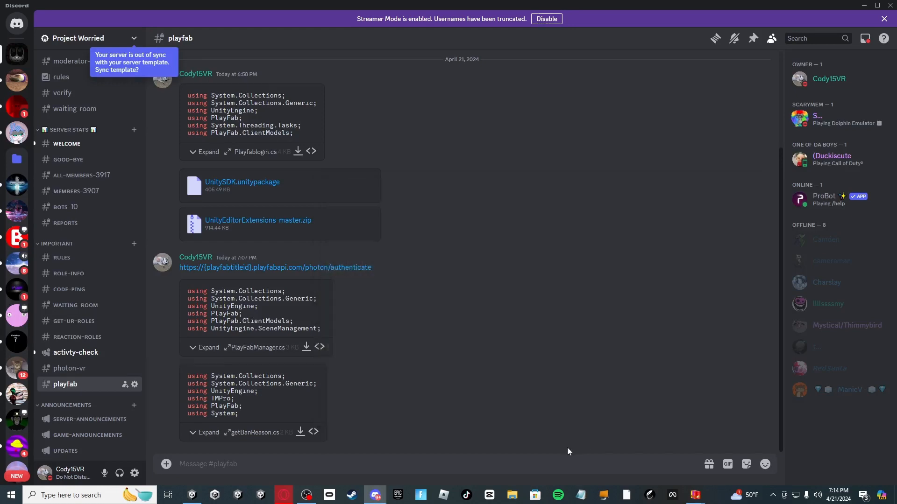
pyautogui.press('Return')
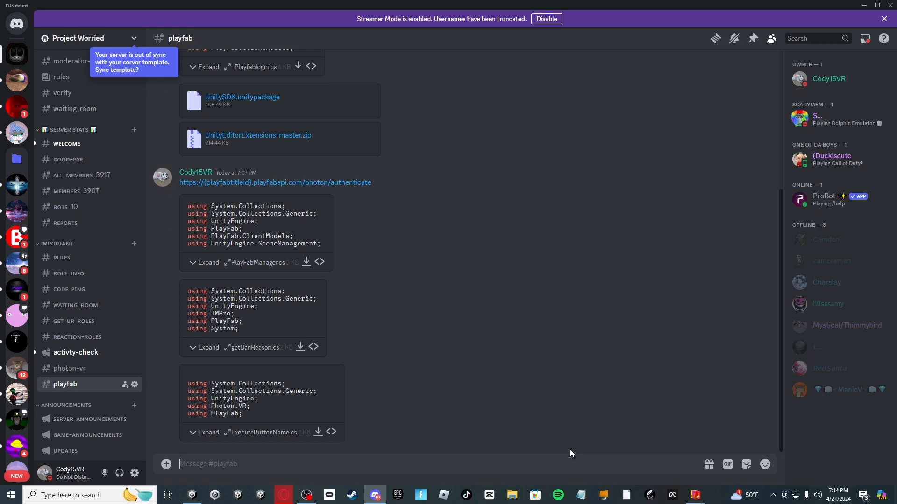
# - Switch to Unity, add the Get Ban Reason script component to the PlayFabManager object, and show the project's root Assets folder
pyautogui.click(192, 495)
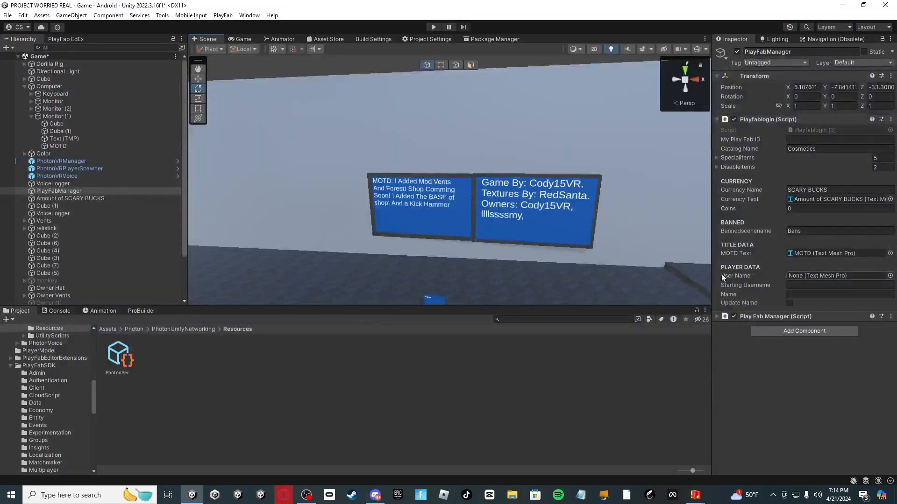
pyautogui.click(794, 331)
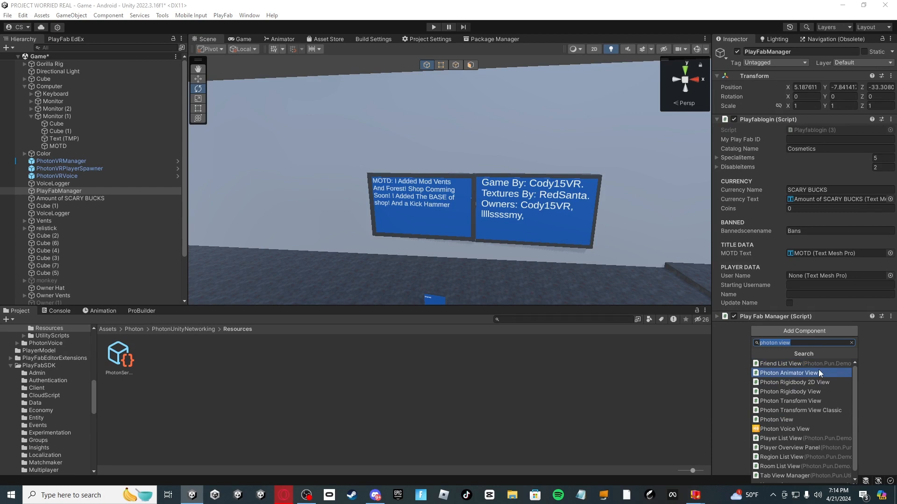
pyautogui.write('get')
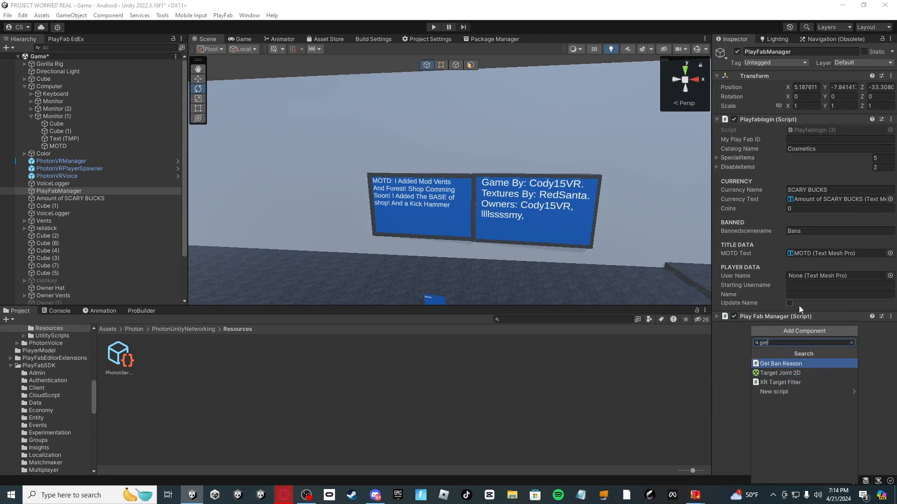
pyautogui.click(796, 365)
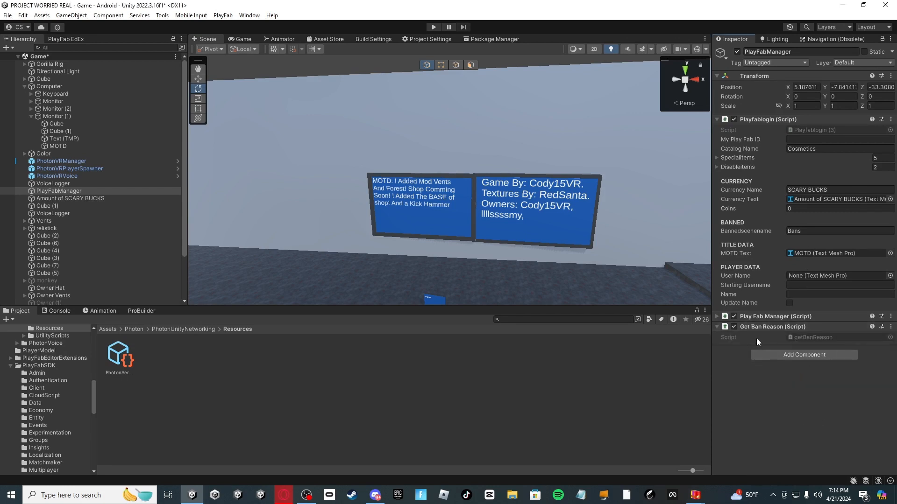
pyautogui.click(719, 328)
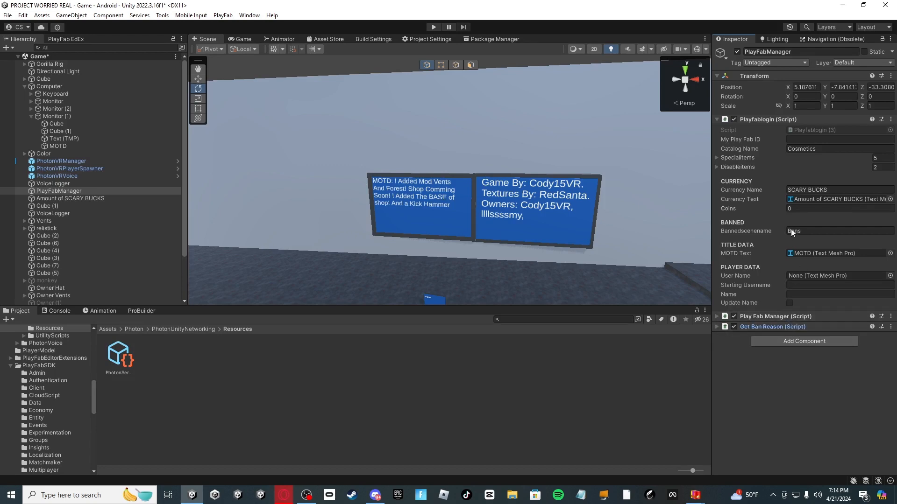
pyautogui.click(108, 329)
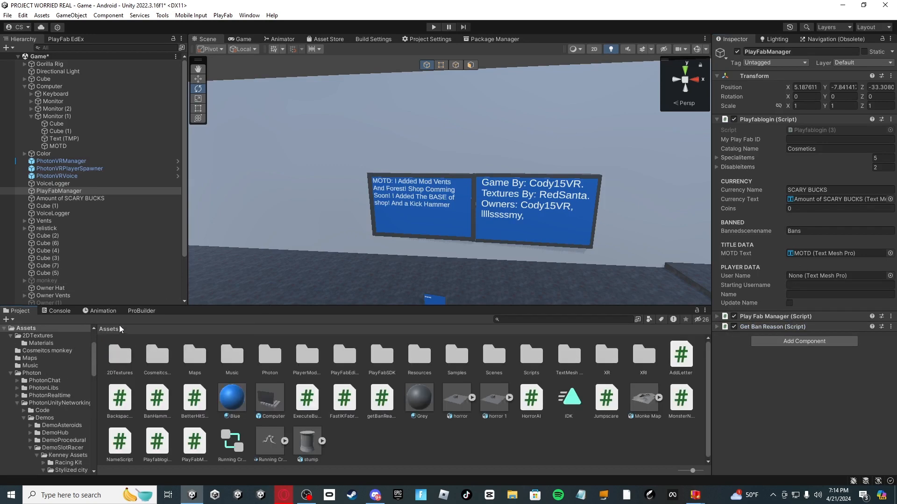
pyautogui.moveTo(510, 243); pyautogui.dragTo(514, 280, button='right')
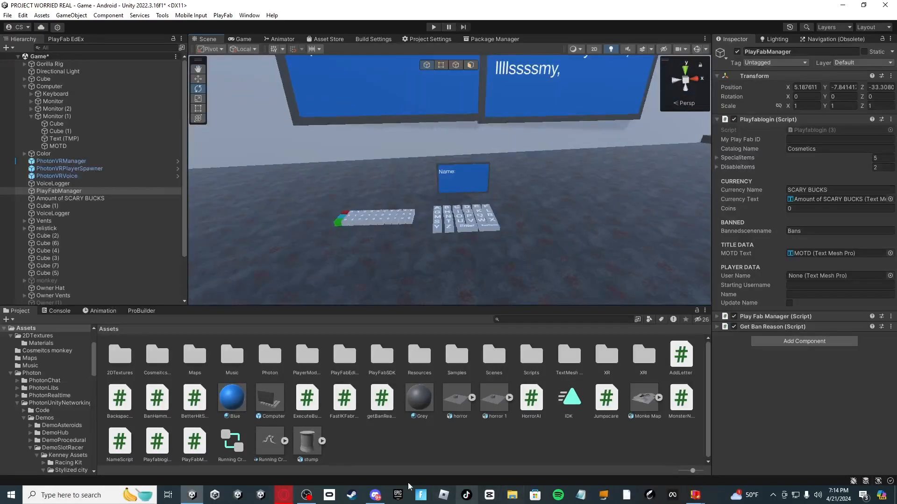
# - Switch to Discord, create a text channel named name-pc in the Important category, and bring up its file selection dialog
pyautogui.click(372, 495)
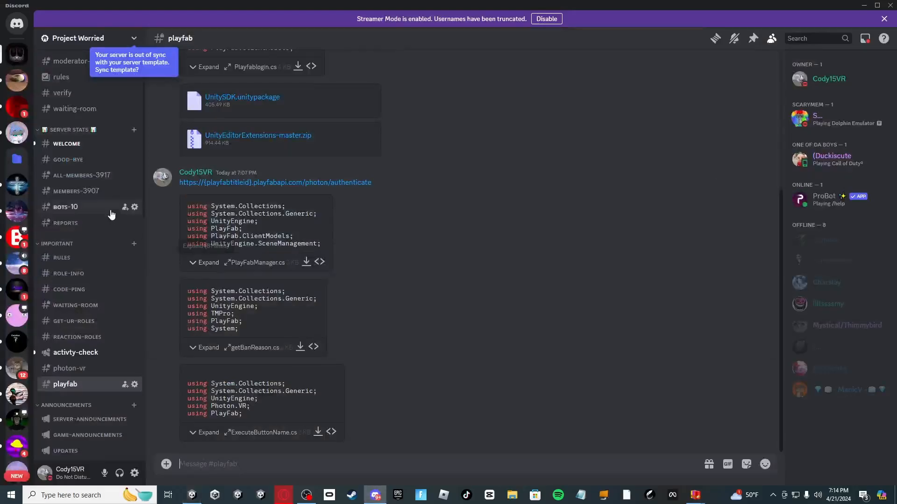
pyautogui.click(134, 244)
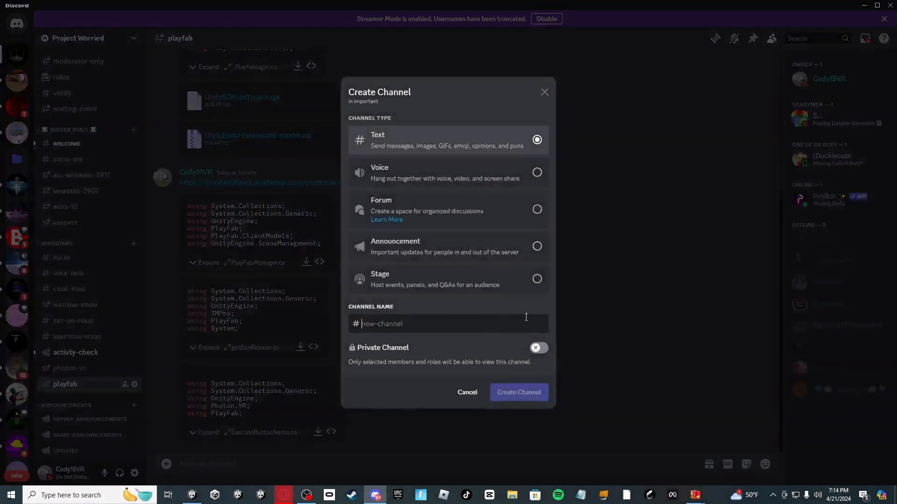
pyautogui.write('name-pc')
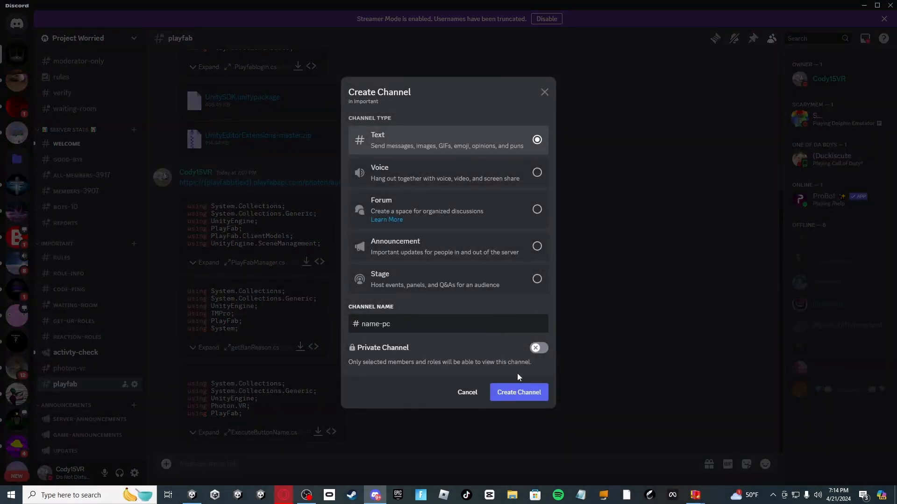
pyautogui.click(519, 392)
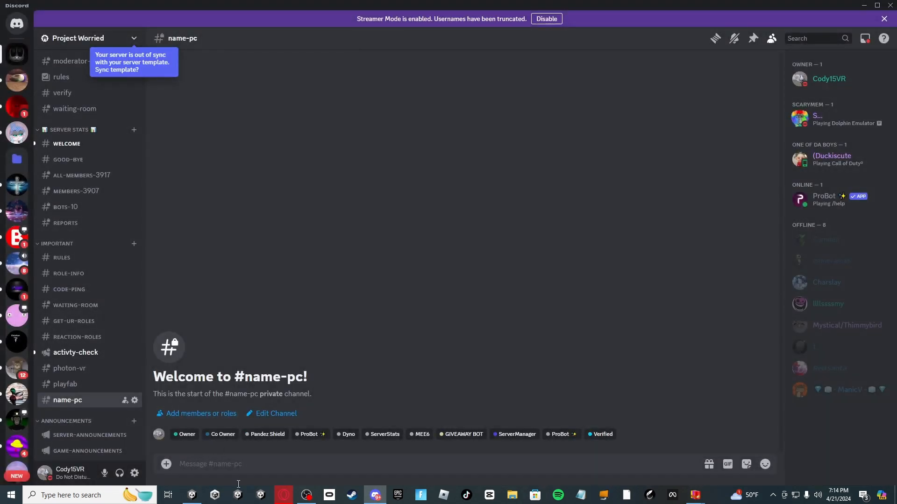
pyautogui.click(166, 464)
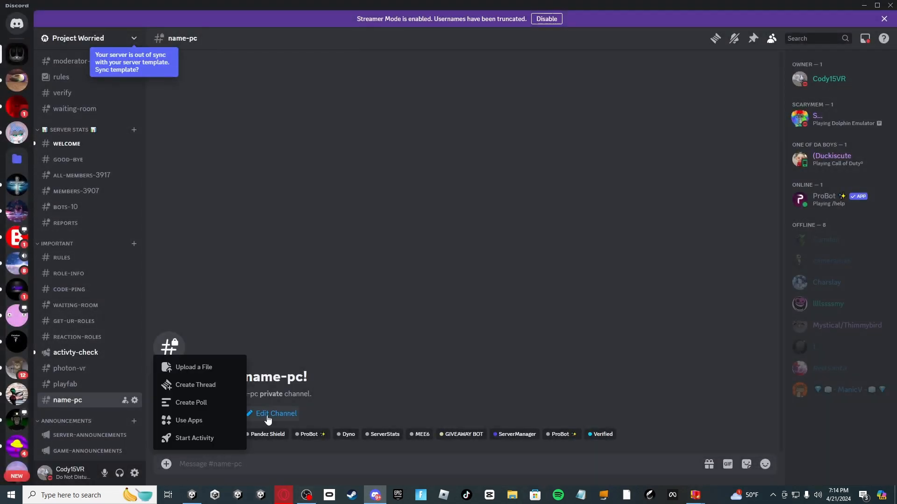
pyautogui.click(196, 367)
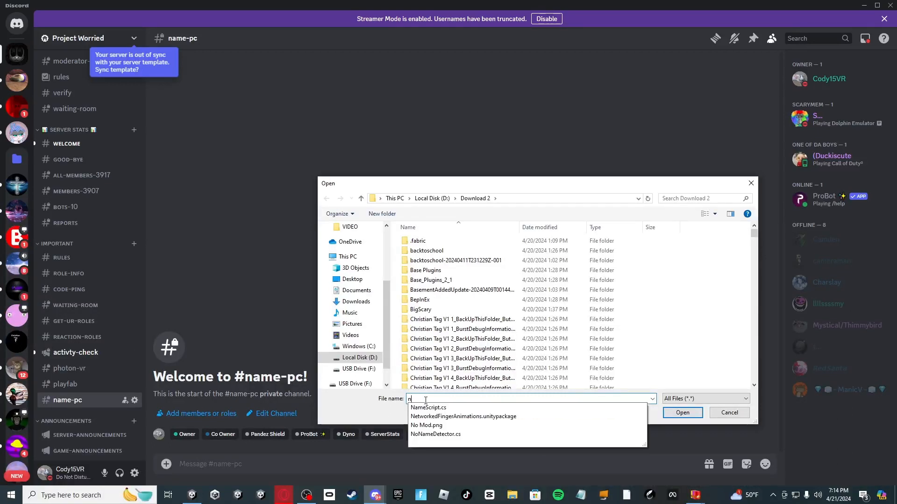
pyautogui.write('name')
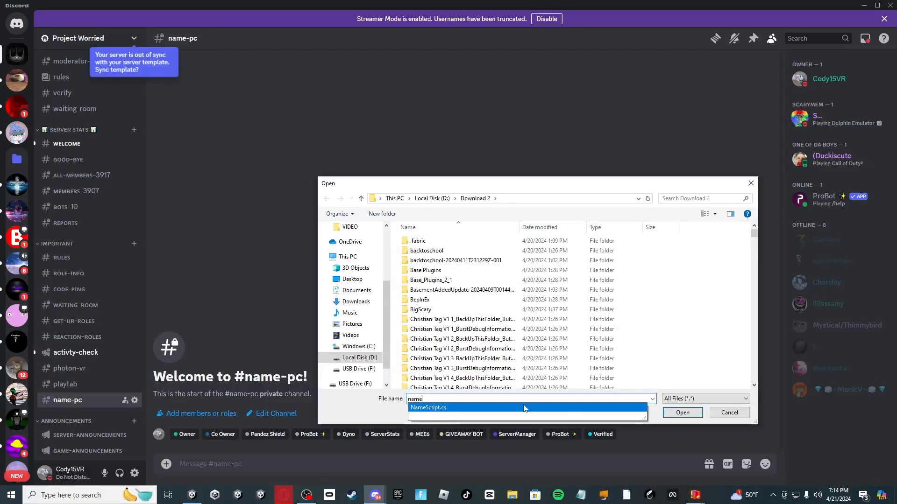
pyautogui.click(586, 408)
pyautogui.press('BackSpace')
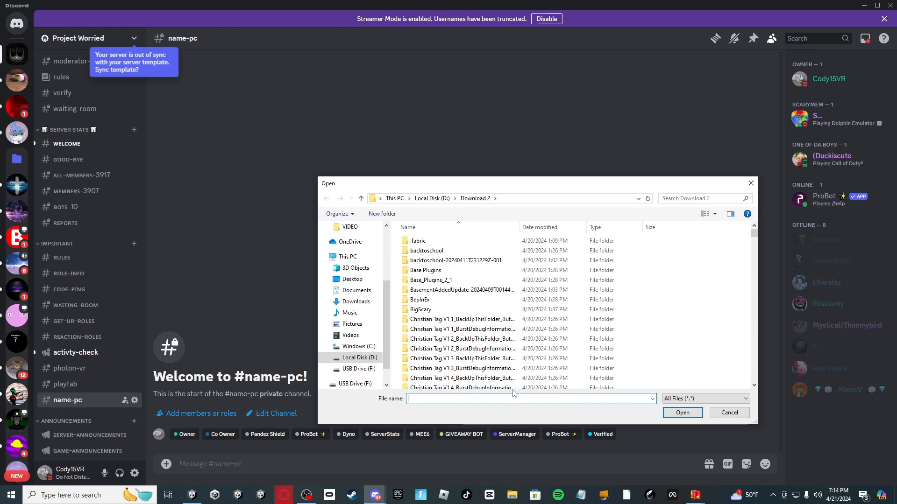
# - Attach the computer (3) Unity package from the Download 2 folder to a message in the name-pc channel
pyautogui.moveTo(753, 241); pyautogui.dragTo(739, 297)
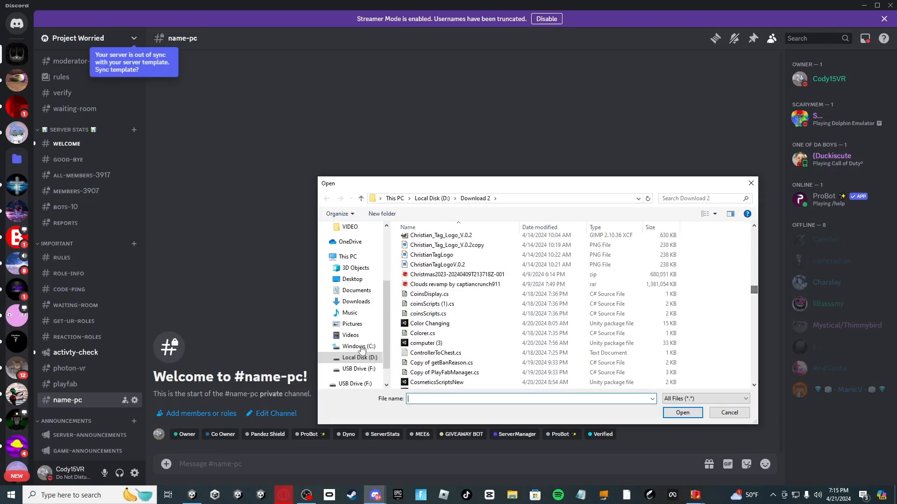
pyautogui.click(472, 344)
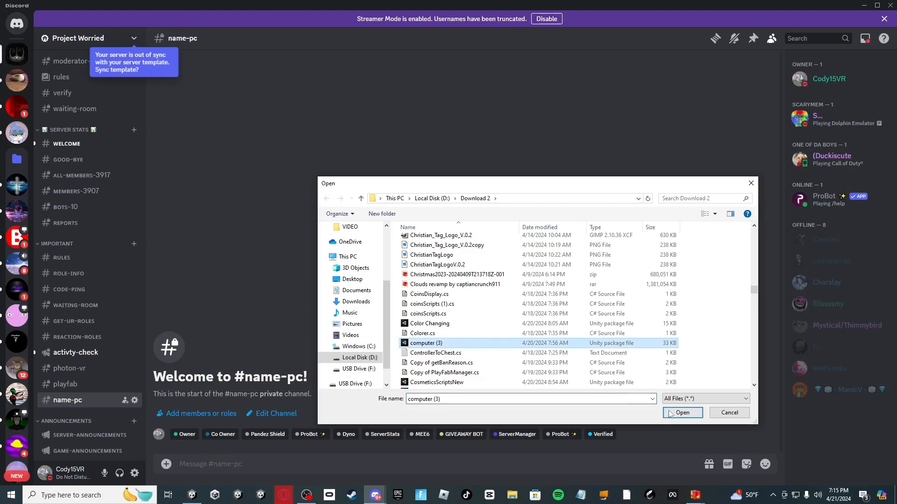
pyautogui.click(671, 414)
# - Rename the attached package as computer.unitypackage and post it in the name-pc channel
pyautogui.click(247, 355)
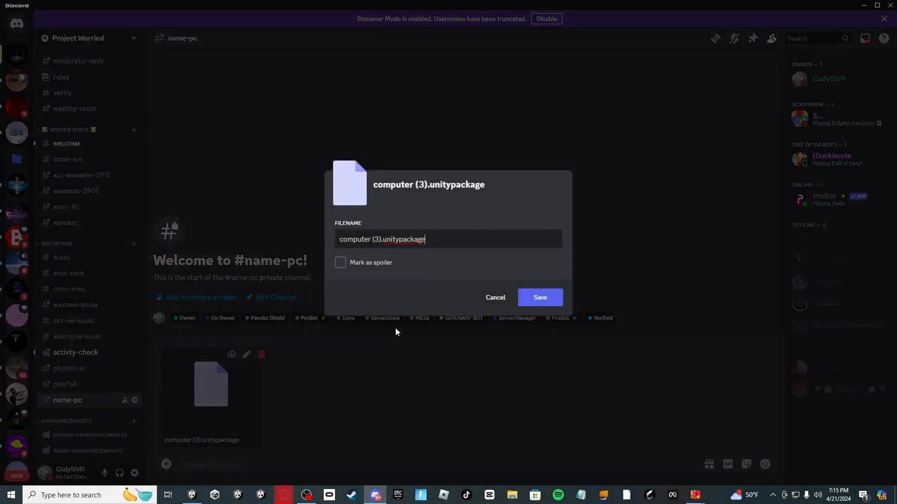
pyautogui.press('BackSpace')
pyautogui.press('BackSpace')
pyautogui.press('BackSpace')
pyautogui.press('BackSpace')
pyautogui.press('Return')
pyautogui.press('Return')
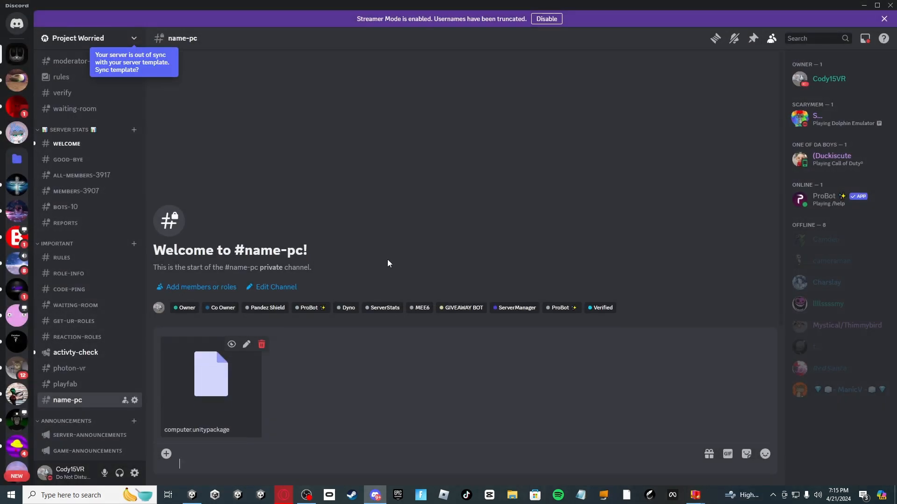
pyautogui.press('Return')
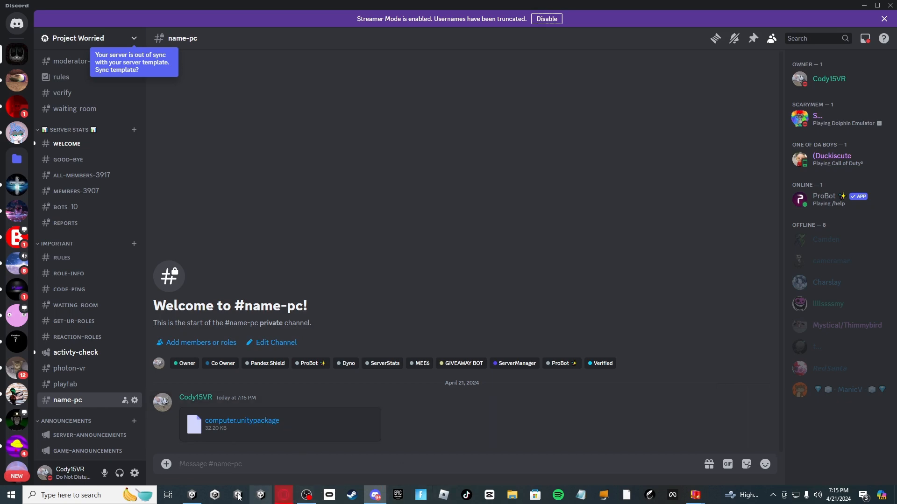
# - Switch to Unity and select the Backspace key on the name computer's letter keyboard
pyautogui.click(192, 495)
pyautogui.press('s')
pyautogui.moveTo(452, 250); pyautogui.dragTo(483, 277, button='right')
pyautogui.press('w')
pyautogui.press('s')
pyautogui.press('a')
pyautogui.click(472, 283)
pyautogui.moveTo(524, 250); pyautogui.dragTo(523, 260, button='right')
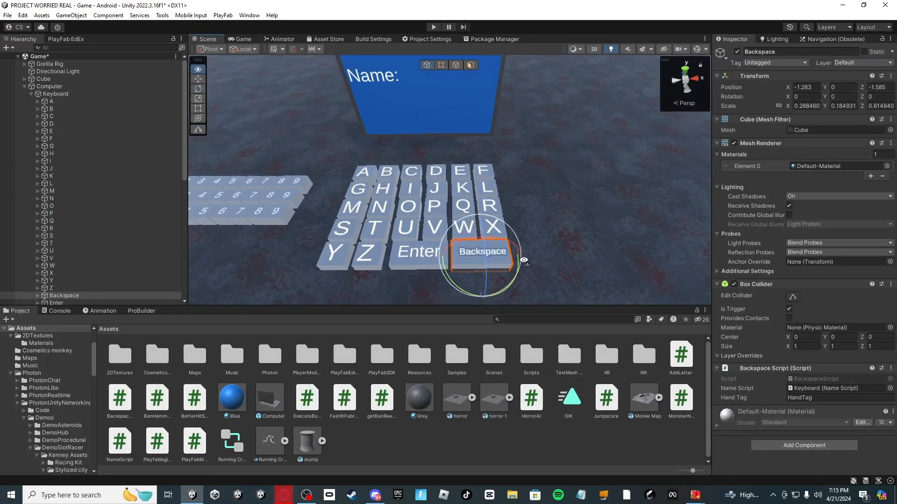
# - Duplicate the Backspace key and move the original above the A key, at about X 0.39, Z -0.11
pyautogui.click(197, 81)
pyautogui.scroll(-6, 474, 229)
pyautogui.moveTo(463, 174); pyautogui.dragTo(463, 186)
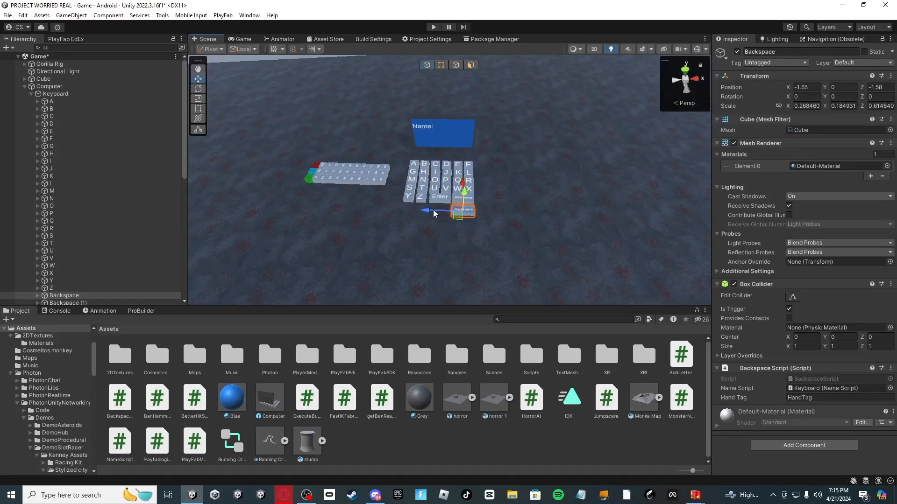
pyautogui.moveTo(434, 214); pyautogui.dragTo(381, 160)
pyautogui.press('f')
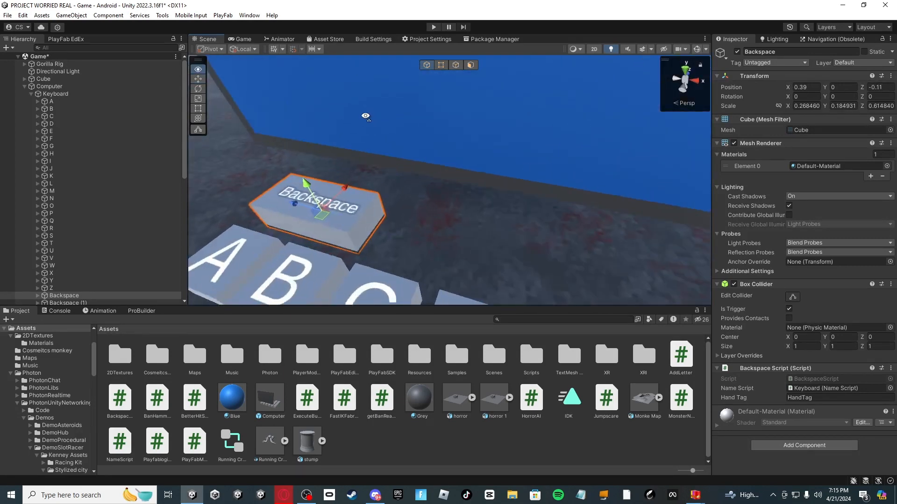
pyautogui.keyDown('alt'); pyautogui.moveTo(365, 116); pyautogui.dragTo(280, 96); pyautogui.keyUp('alt')
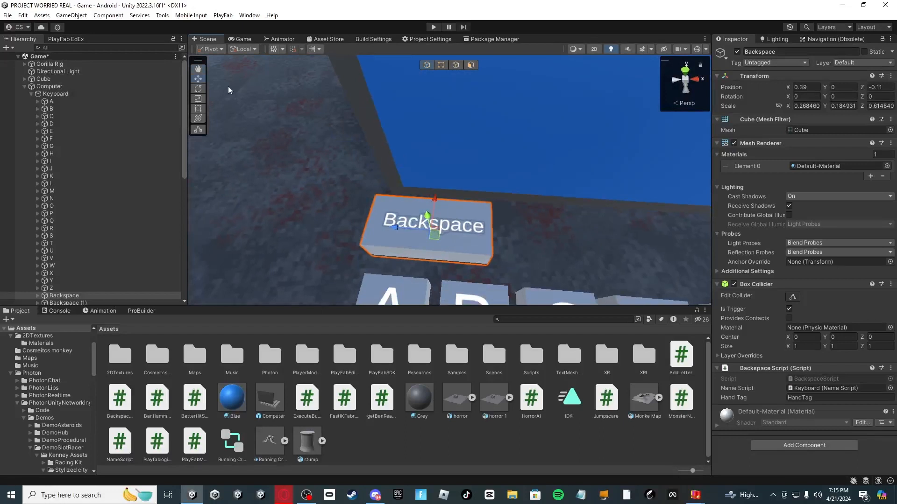
# - Scale the moved Backspace key to about 0.272 × 0.101 × 0.294 and position it at about X 0.327, Z 0.018
pyautogui.click(204, 99)
pyautogui.moveTo(432, 228); pyautogui.dragTo(234, 117)
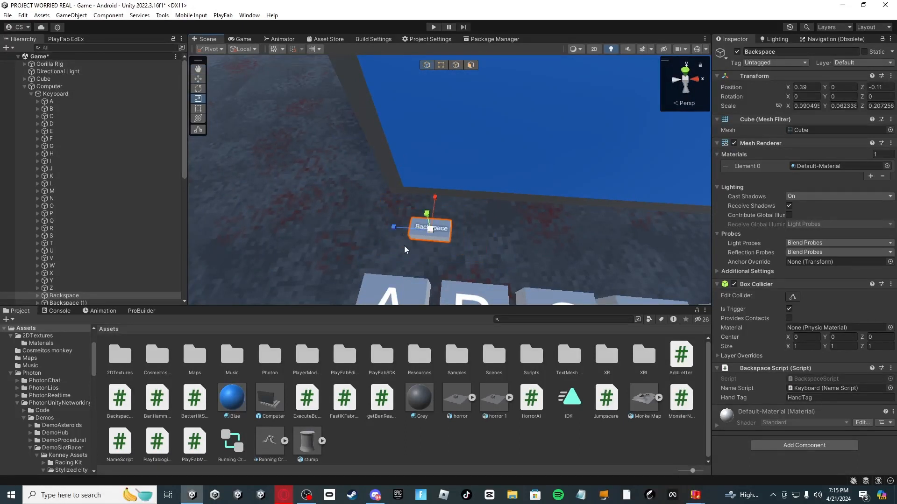
pyautogui.moveTo(431, 231); pyautogui.dragTo(459, 227)
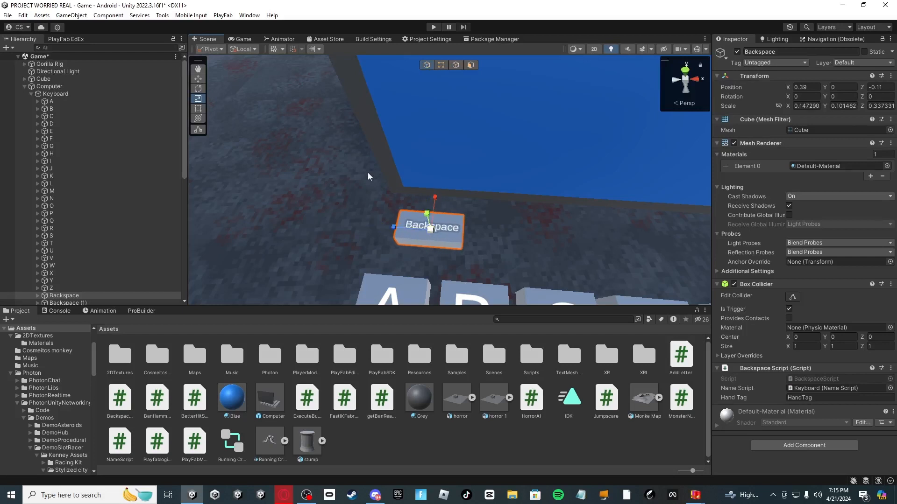
pyautogui.click(198, 79)
pyautogui.moveTo(410, 230); pyautogui.dragTo(379, 241)
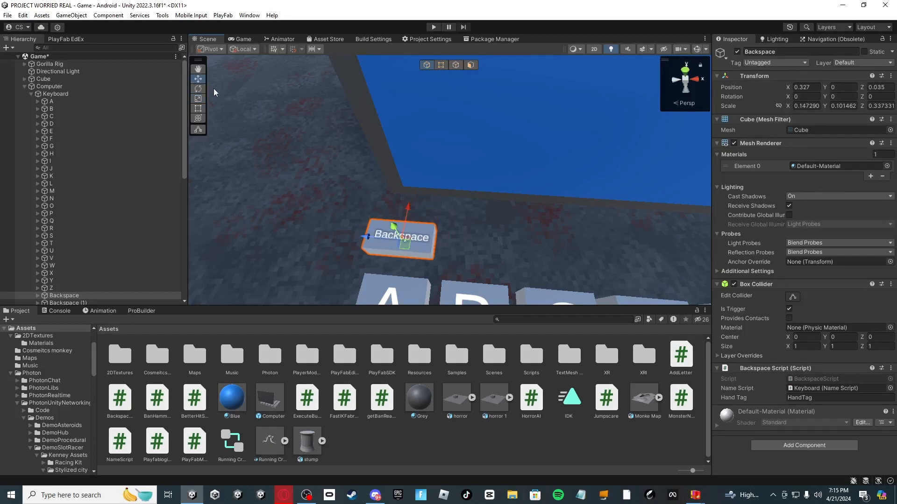
pyautogui.click(198, 99)
pyautogui.moveTo(408, 207); pyautogui.dragTo(411, 180)
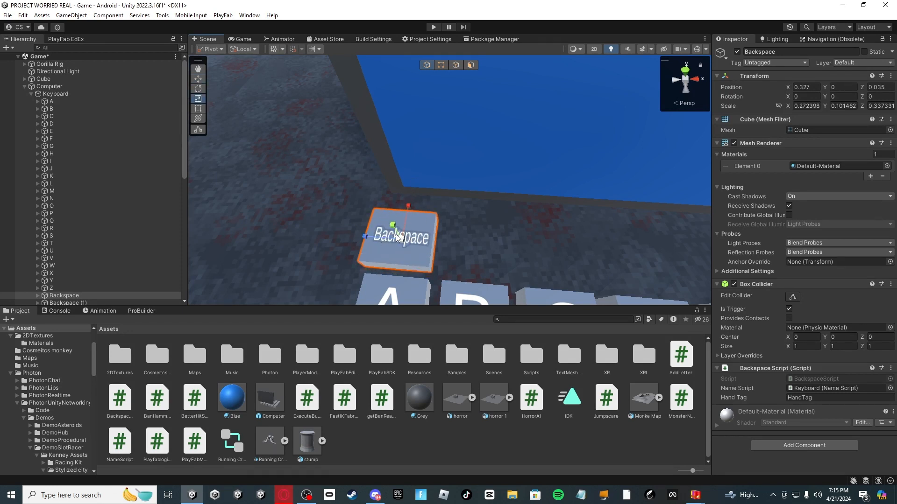
pyautogui.moveTo(379, 240)
pyautogui.mouseDown()
pyautogui.moveTo(390, 237)
pyautogui.moveTo(378, 238)
pyautogui.mouseUp()
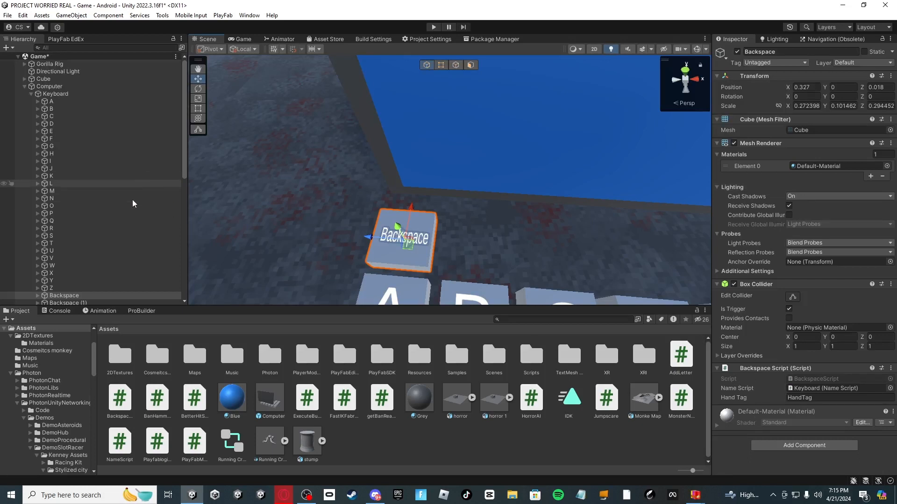
# - Change the text label of the moved Backspace key to 1
pyautogui.click(35, 294)
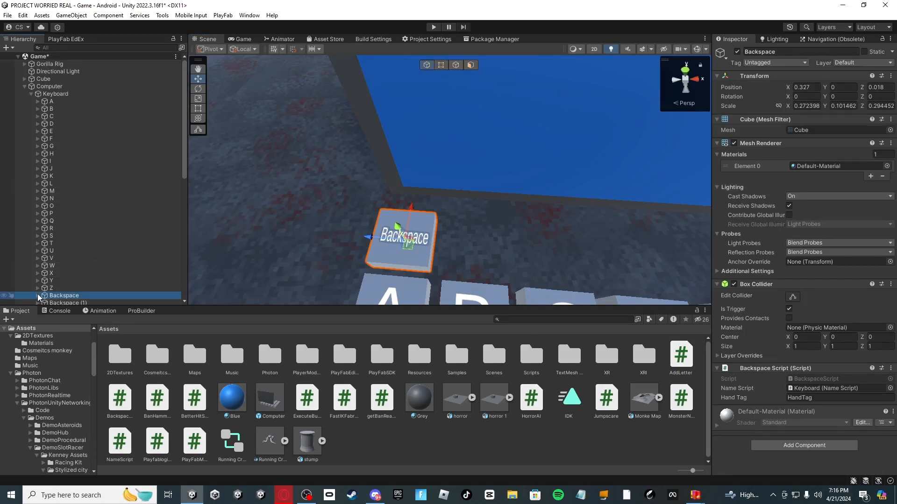
pyautogui.click(37, 295)
pyautogui.scroll(-3, 83, 258)
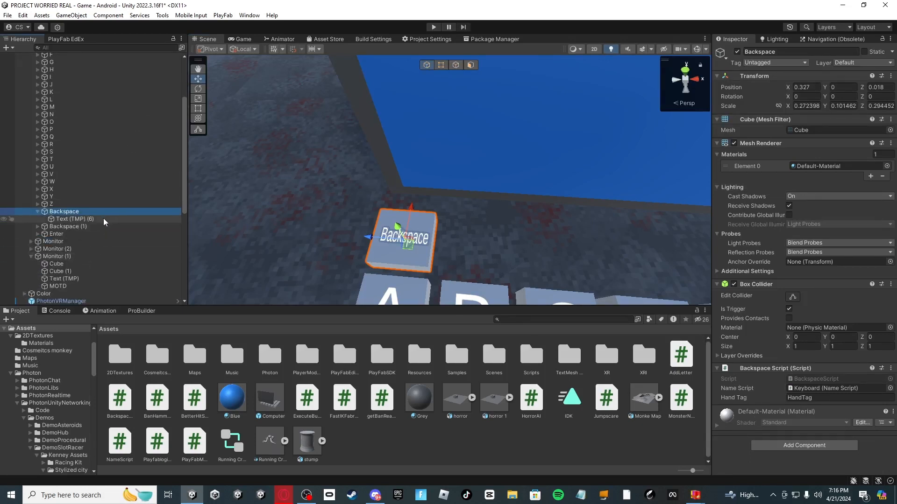
pyautogui.click(75, 219)
pyautogui.click(824, 356)
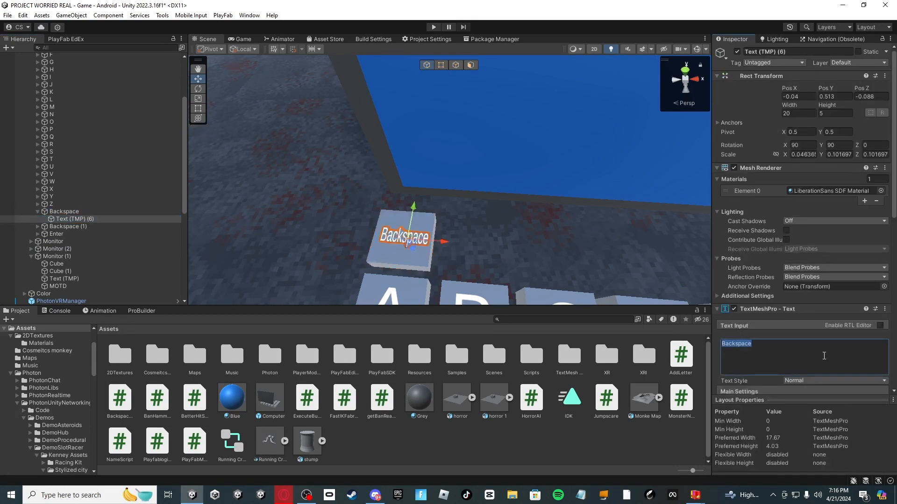
pyautogui.write('1')
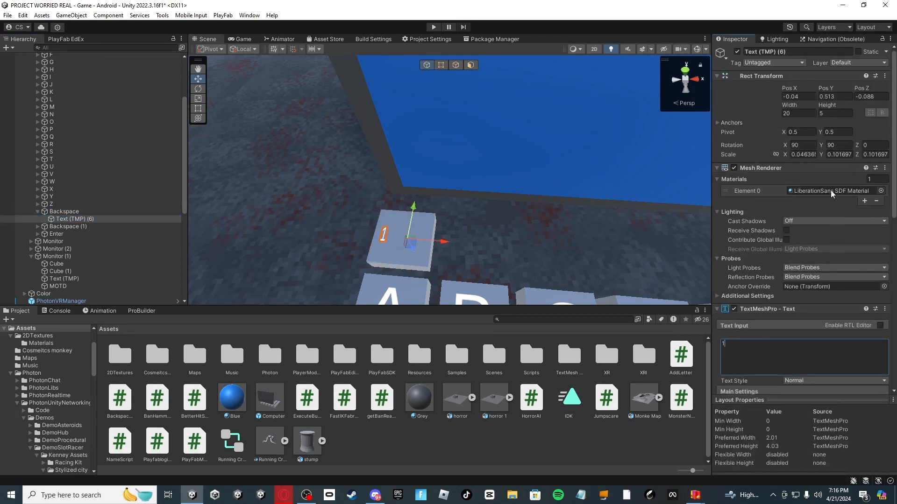
# - Enlarge the 1 label to a scale of about 0.24 × 0.29 and center it on the key's upper face
pyautogui.moveTo(442, 244); pyautogui.dragTo(475, 248)
pyautogui.click(198, 98)
pyautogui.click(487, 250)
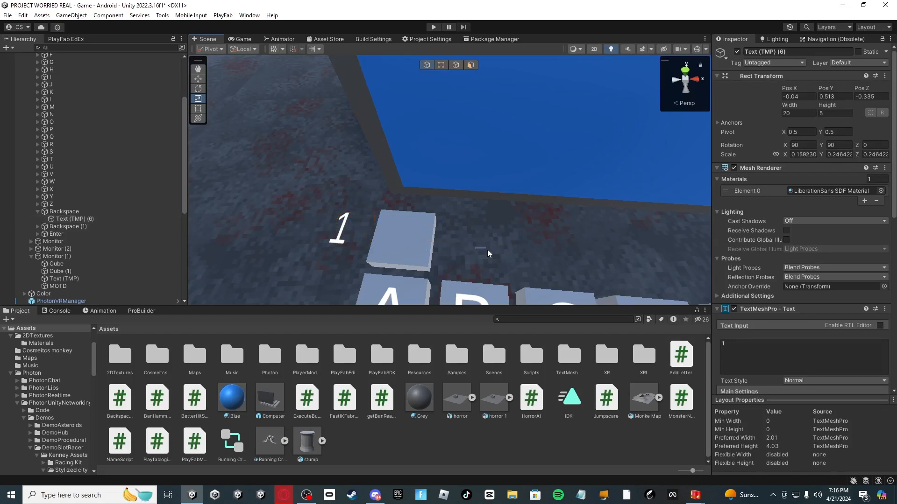
pyautogui.click(342, 235)
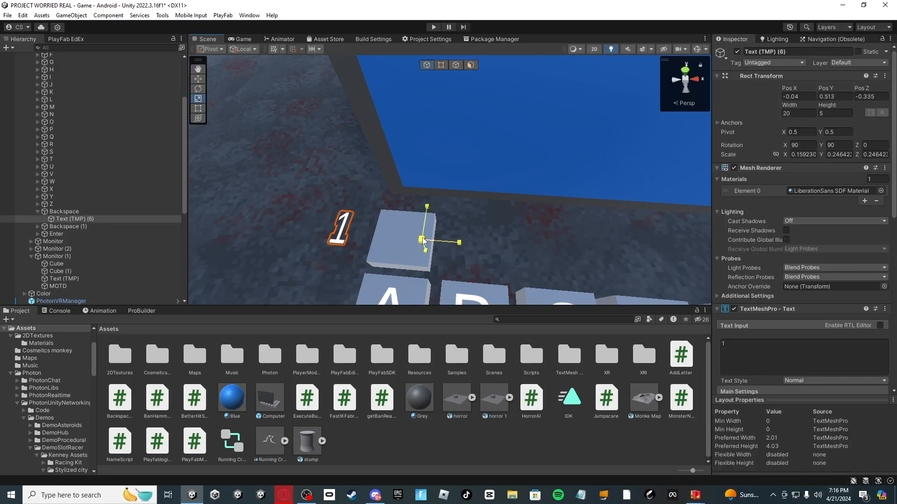
pyautogui.moveTo(422, 241); pyautogui.dragTo(453, 243)
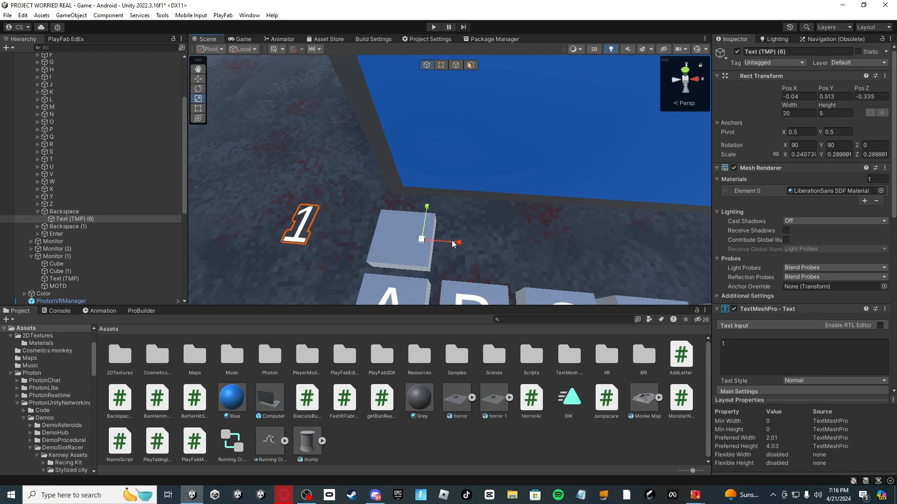
pyautogui.click(201, 80)
pyautogui.moveTo(487, 242); pyautogui.dragTo(568, 243)
pyautogui.moveTo(567, 243); pyautogui.dragTo(532, 230, button='right')
pyautogui.press('d')
pyautogui.moveTo(672, 208); pyautogui.dragTo(676, 215)
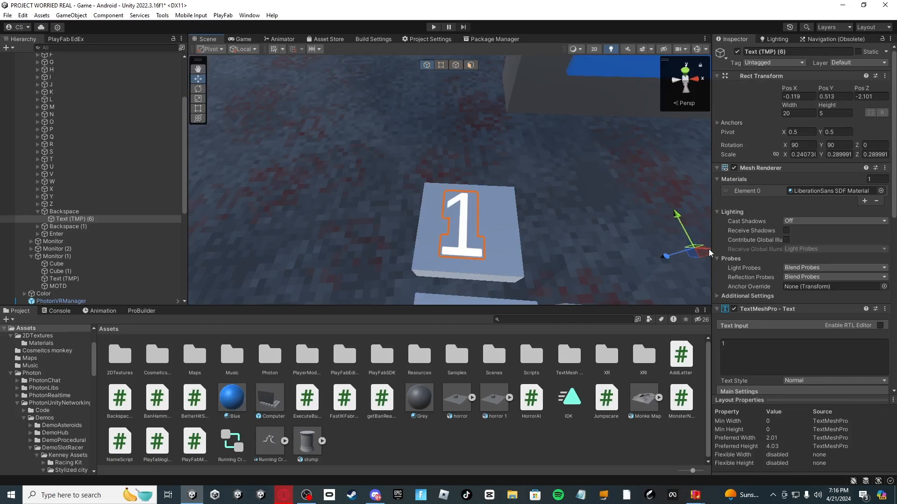
pyautogui.moveTo(709, 249); pyautogui.dragTo(711, 248)
# - Select the key labelled 1 above the A key and remove its Backspace Script component
pyautogui.click(510, 223)
pyautogui.scroll(-5, 510, 223)
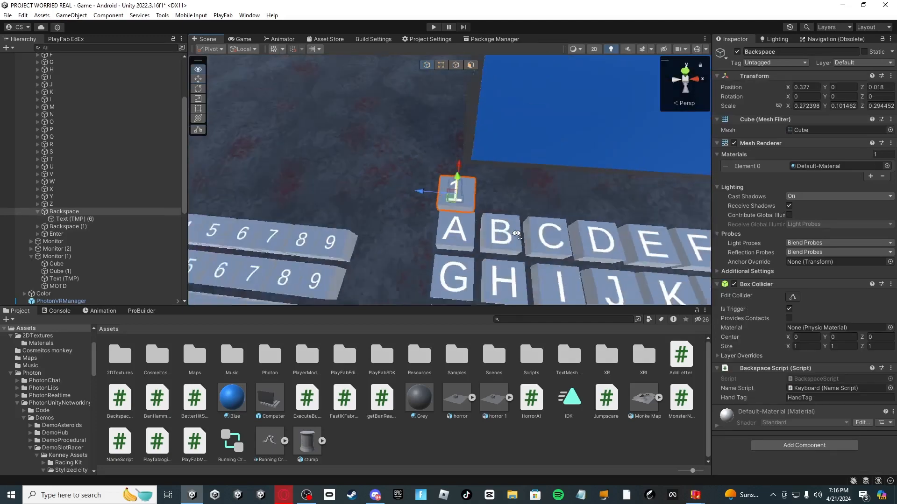
pyautogui.scroll(3, 514, 229)
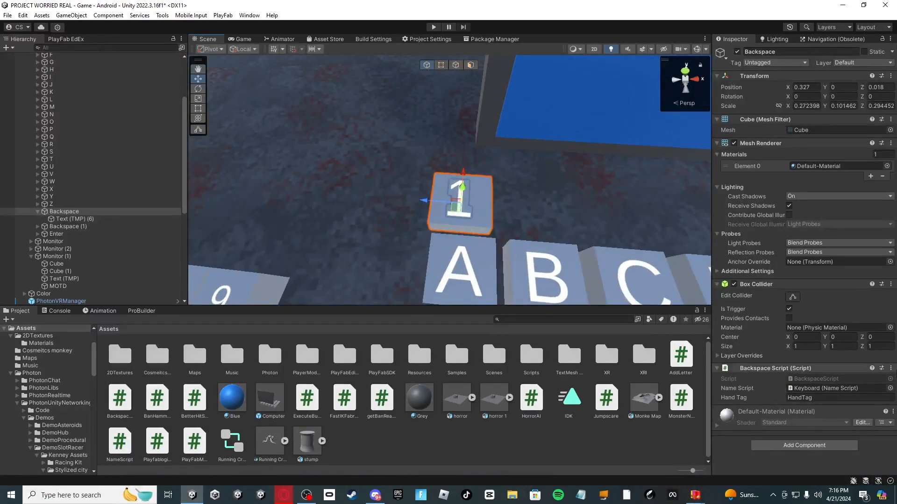
pyautogui.click(891, 368)
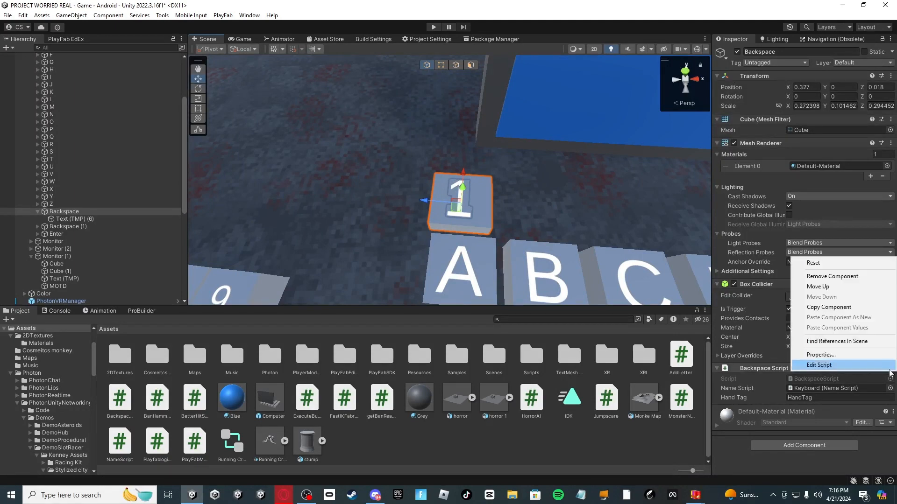
pyautogui.click(839, 277)
# - Add the ExecuteButtonName script to the 1 key, with Keyboard as its Name Script and HandTag as its Handtag
pyautogui.click(783, 403)
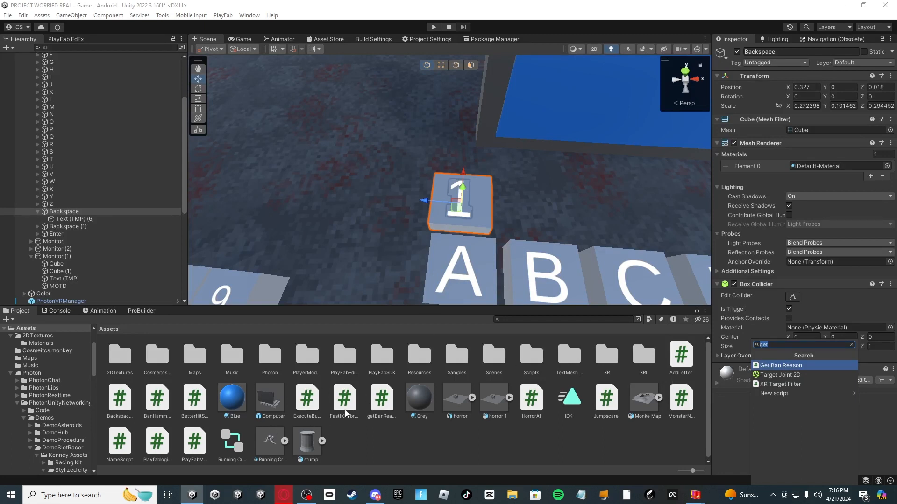
pyautogui.click(307, 405)
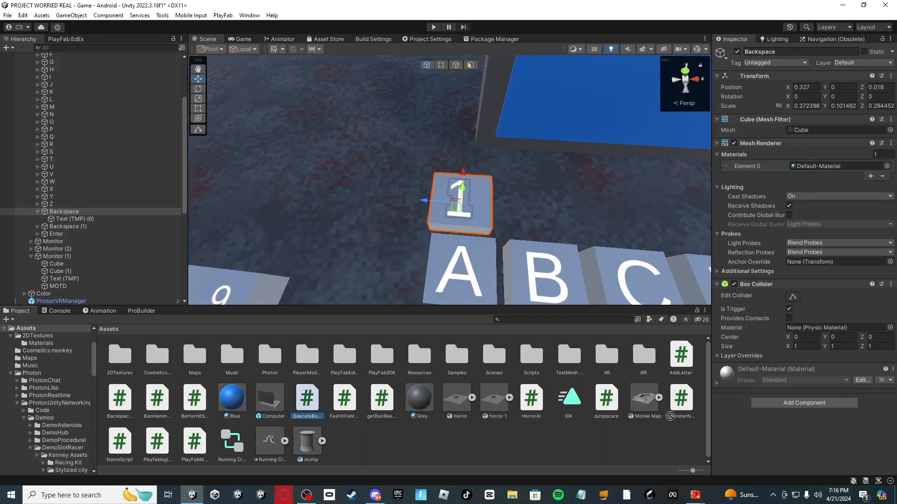
pyautogui.moveTo(670, 415); pyautogui.dragTo(758, 418)
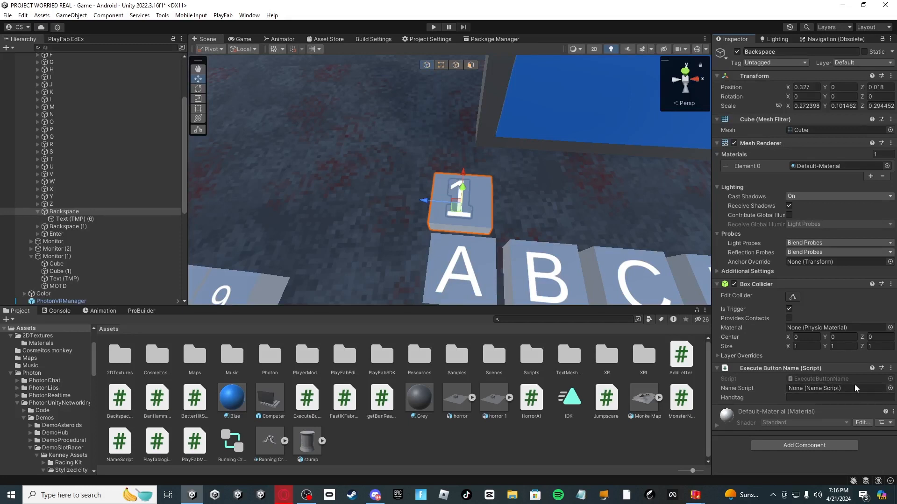
pyautogui.click(890, 389)
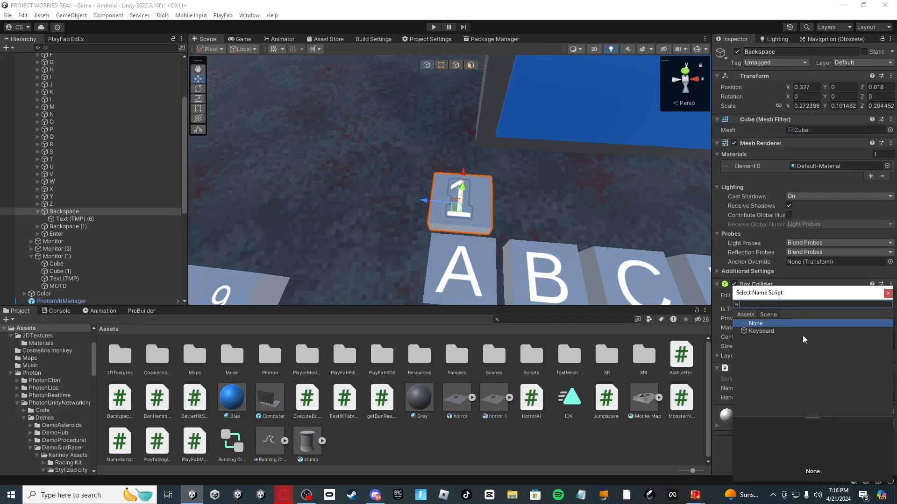
pyautogui.doubleClick(776, 332)
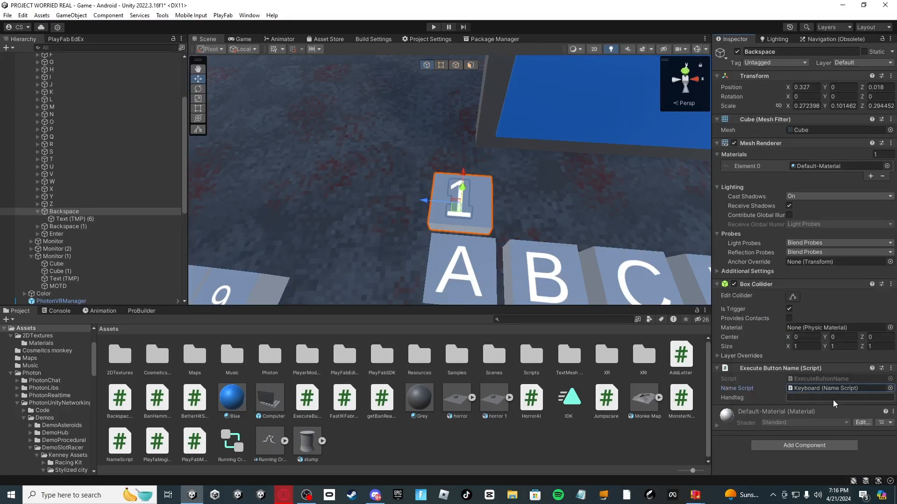
pyautogui.write('HandTag')
pyautogui.moveTo(430, 205); pyautogui.dragTo(427, 200)
# - Delete the 1 key and rename the remaining Backspace (1) key as Backspace
pyautogui.rightClick(54, 212)
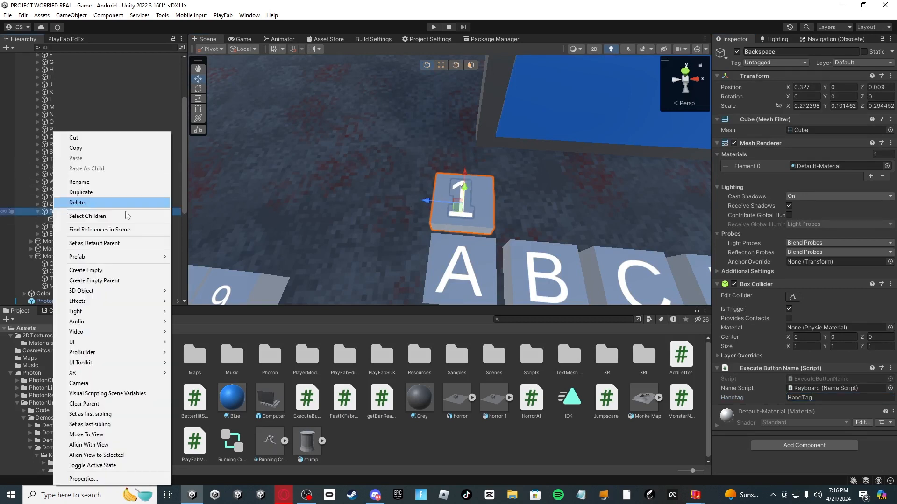
pyautogui.click(87, 203)
pyautogui.click(98, 211)
pyautogui.moveTo(467, 173); pyautogui.dragTo(436, 153, button='right')
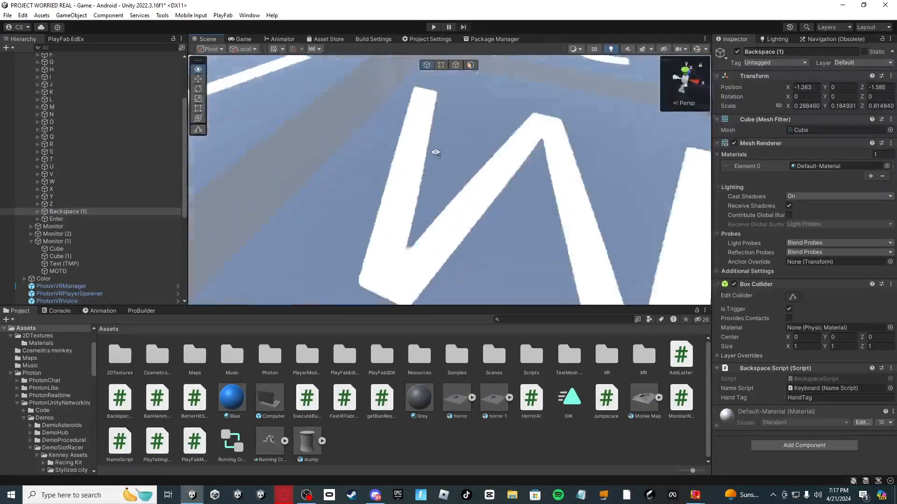
pyautogui.press('f')
pyautogui.rightClick(79, 211)
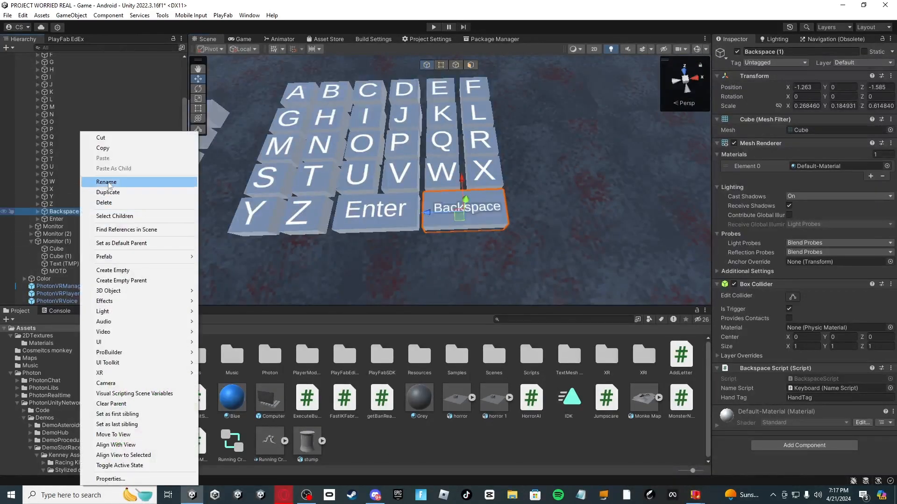
pyautogui.click(789, 51)
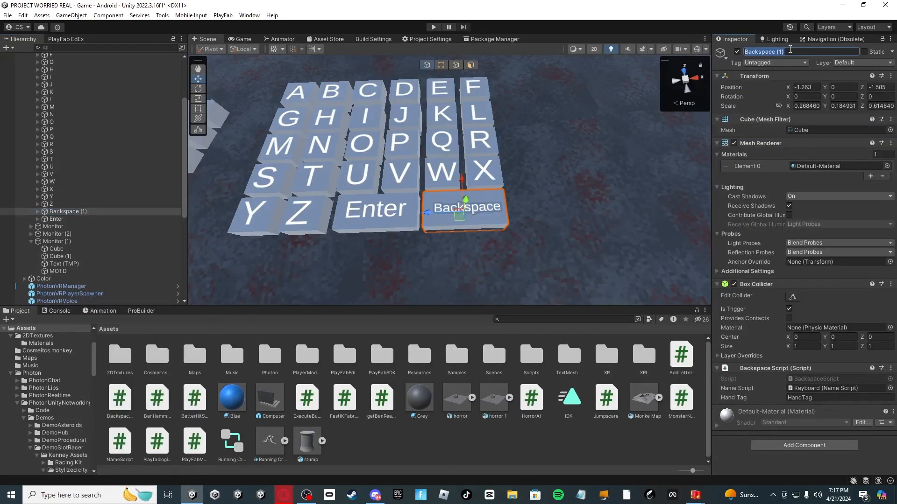
pyautogui.press('BackSpace')
pyautogui.press('BackSpace')
pyautogui.press('BackSpace')
pyautogui.press('Return')
pyautogui.moveTo(570, 243); pyautogui.dragTo(528, 230, button='right')
pyautogui.press('s')
pyautogui.press('w')
pyautogui.press('s')
pyautogui.press('w')
pyautogui.press('d')
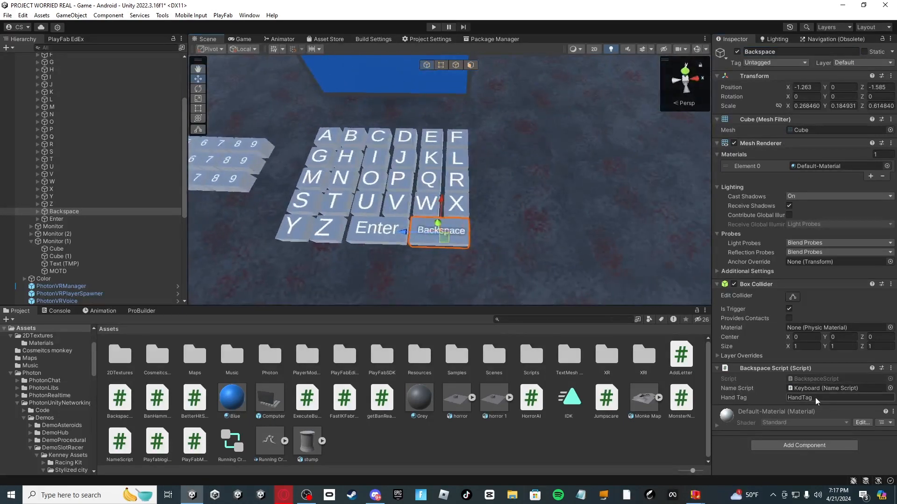
# - Set the tag of both the LeftHand Controller and RightHand Controller under GorillaPlayer to Untagged
pyautogui.moveTo(420, 205); pyautogui.dragTo(163, 70, button='right')
pyautogui.press('w')
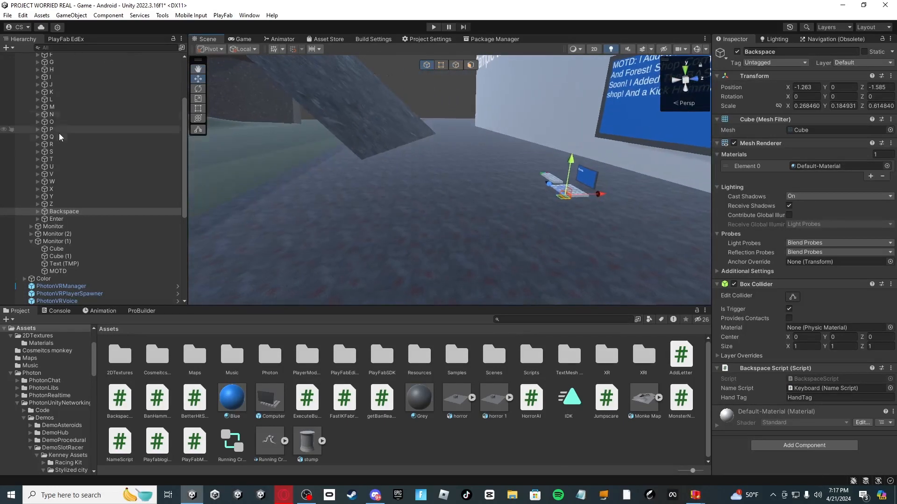
pyautogui.scroll(4, 59, 133)
pyautogui.click(31, 94)
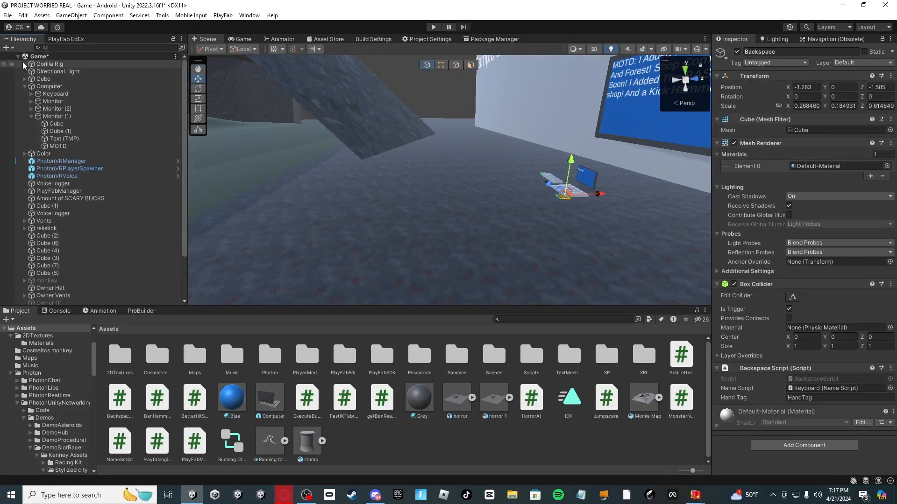
pyautogui.click(24, 63)
pyautogui.click(31, 86)
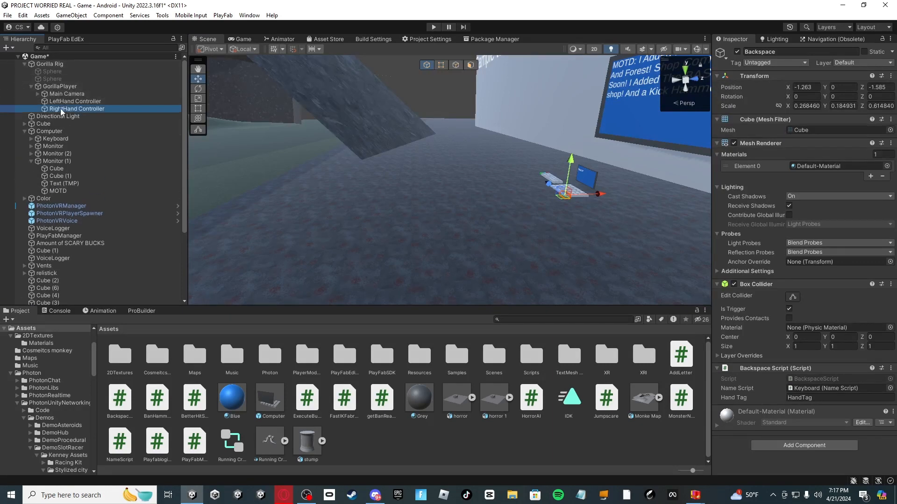
pyautogui.click(62, 108)
pyautogui.keyDown('ctrl'); pyautogui.click(72, 102); pyautogui.keyUp('ctrl')
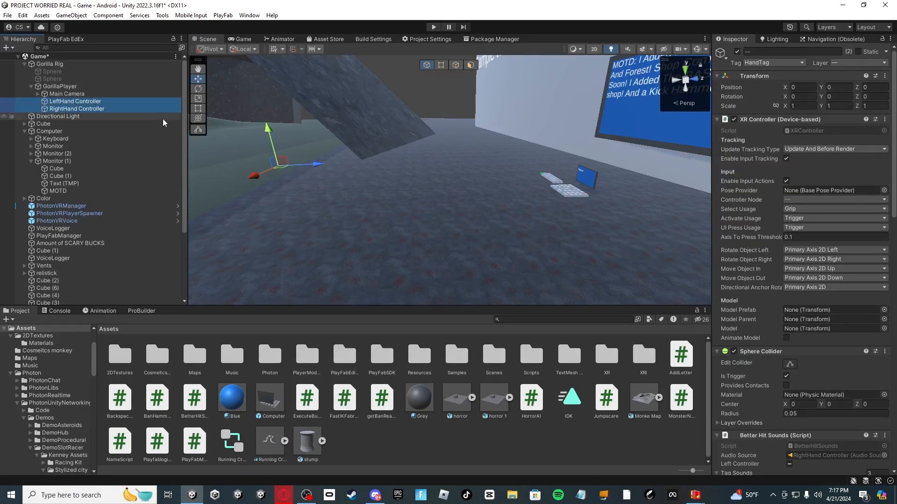
pyautogui.click(777, 64)
pyautogui.click(770, 73)
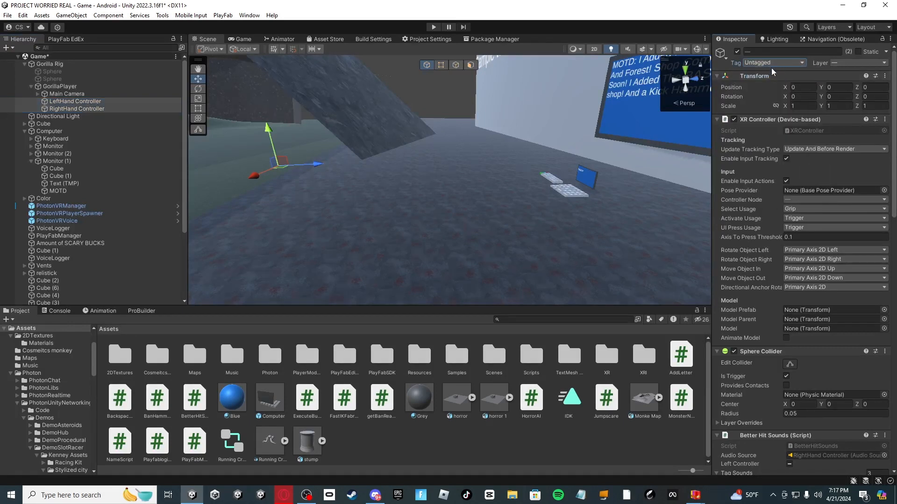
pyautogui.click(773, 65)
pyautogui.click(780, 201)
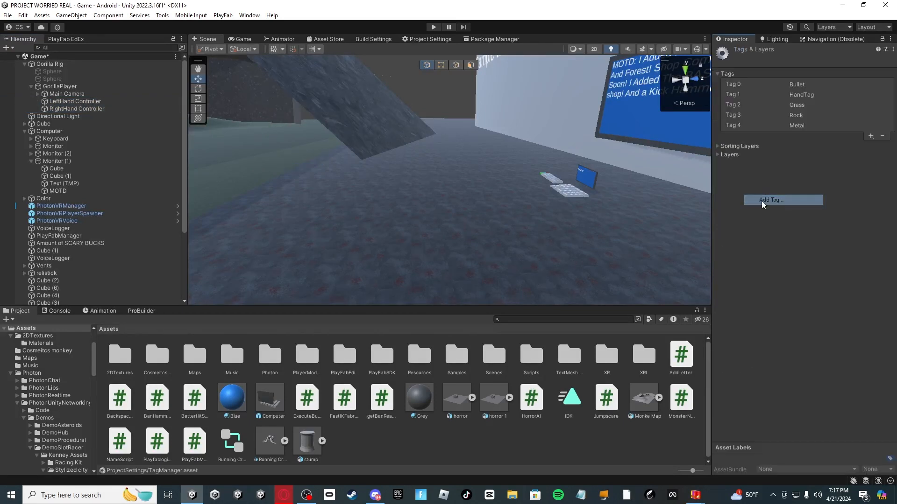
pyautogui.click(867, 135)
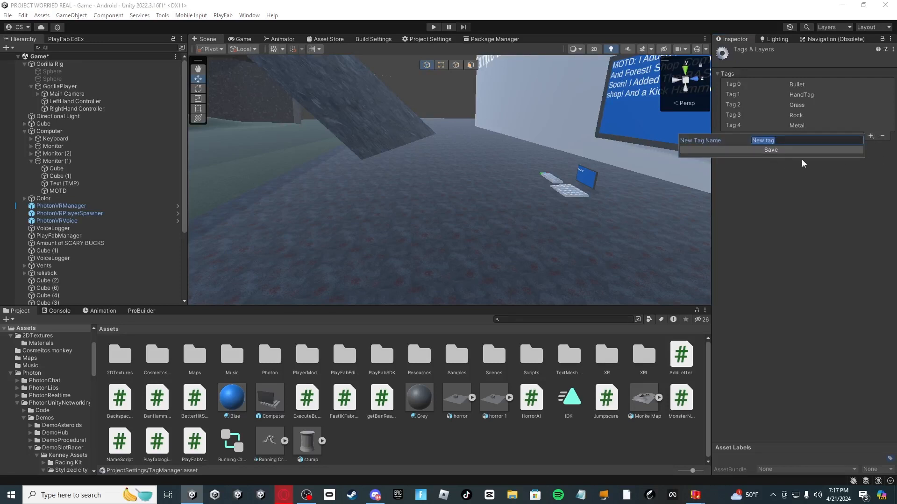
pyautogui.click(787, 189)
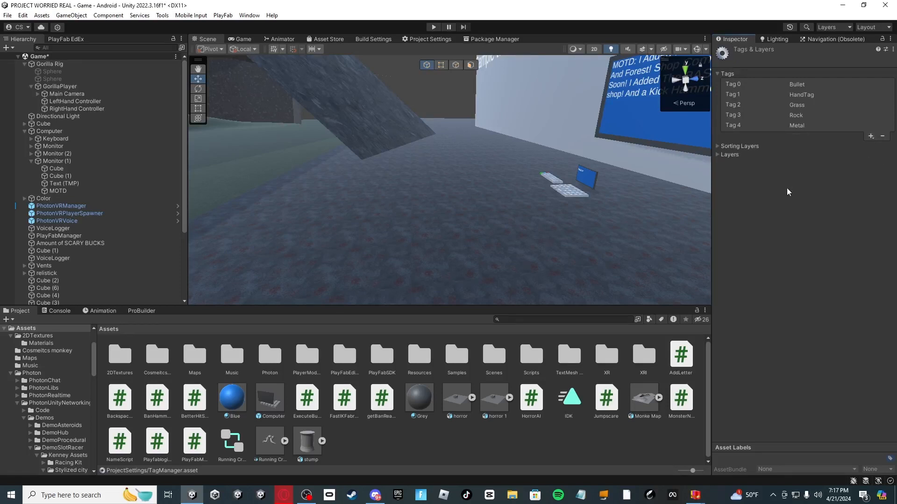
# - Assign the HandTag tag to both the LeftHand Controller and RightHand Controller
pyautogui.click(82, 100)
pyautogui.keyDown('shift'); pyautogui.click(84, 109); pyautogui.keyUp('shift')
pyautogui.click(773, 62)
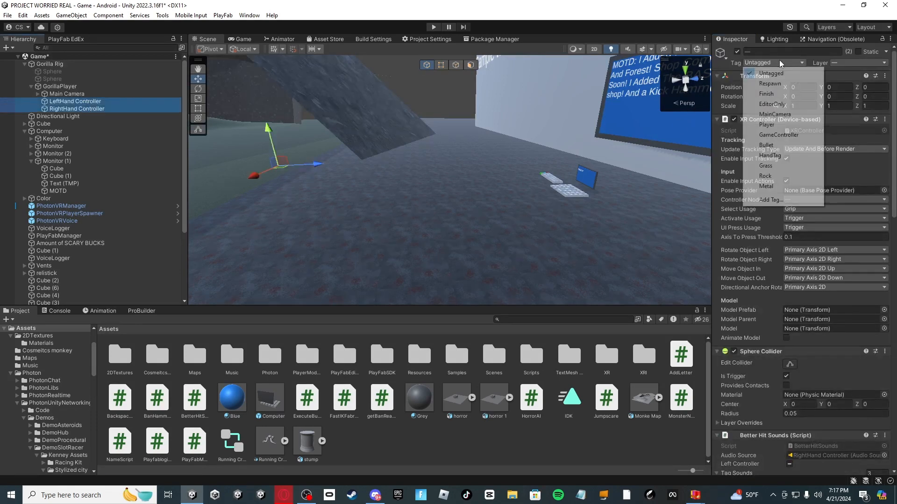
pyautogui.click(773, 159)
# - Select the Vents parent object and examine the vent structure in the scene
pyautogui.moveTo(388, 188); pyautogui.dragTo(467, 225, button='right')
pyautogui.press('w')
pyautogui.click(476, 229)
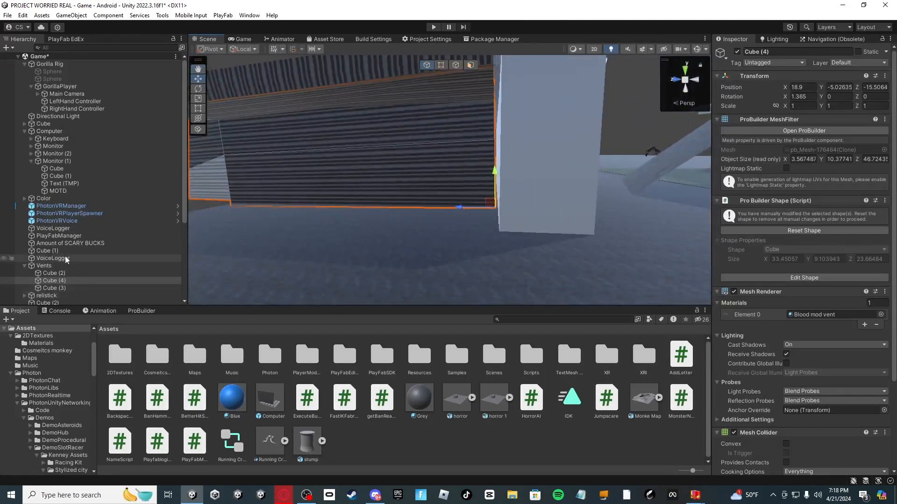
pyautogui.click(44, 266)
pyautogui.click(25, 266)
pyautogui.moveTo(561, 196); pyautogui.dragTo(701, 266, button='right')
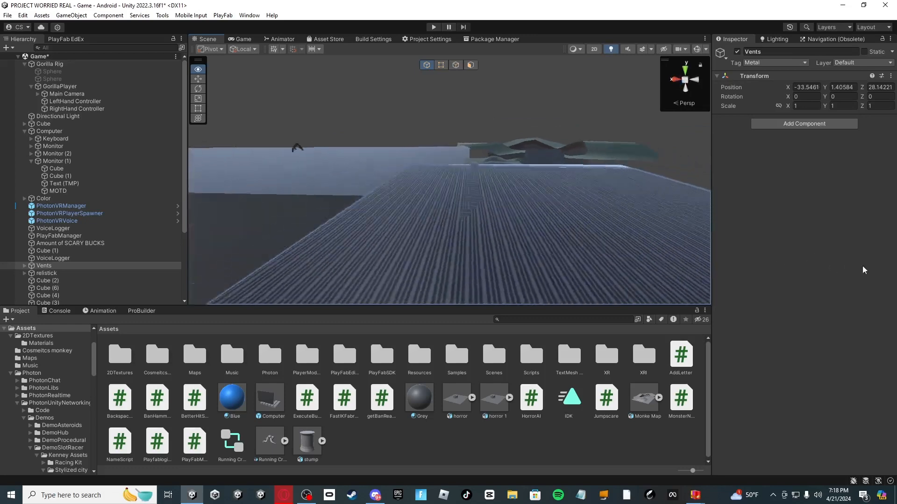
pyautogui.press('f')
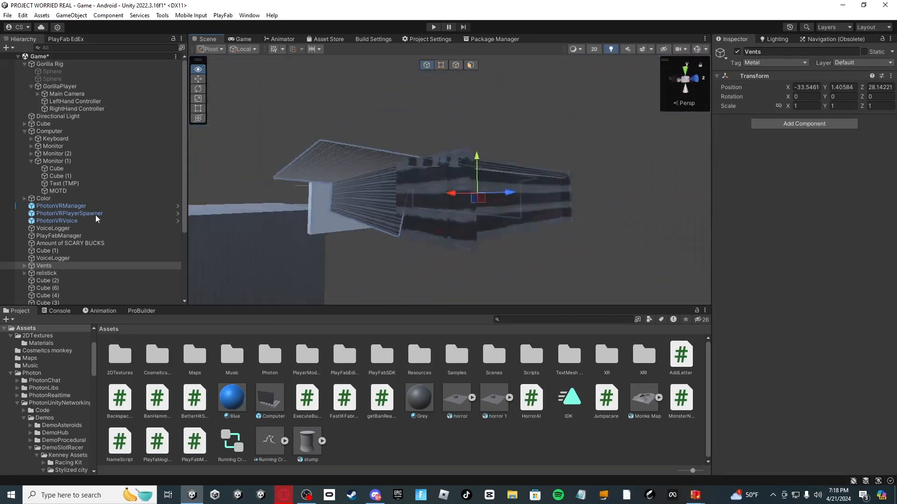
pyautogui.moveTo(327, 225); pyautogui.dragTo(525, 220, button='right')
# - Move the Owner Vents object directly below Vents in the scene hierarchy
pyautogui.scroll(-2, 59, 252)
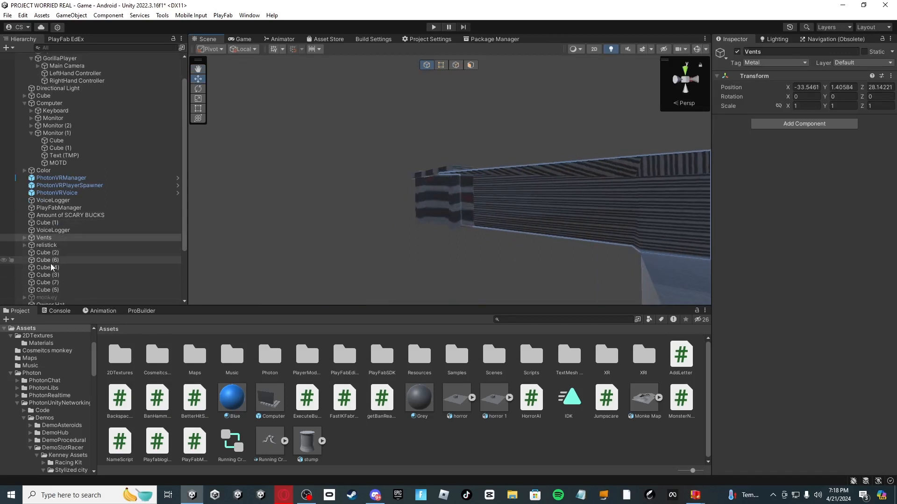
pyautogui.click(57, 301)
pyautogui.scroll(-3, 109, 271)
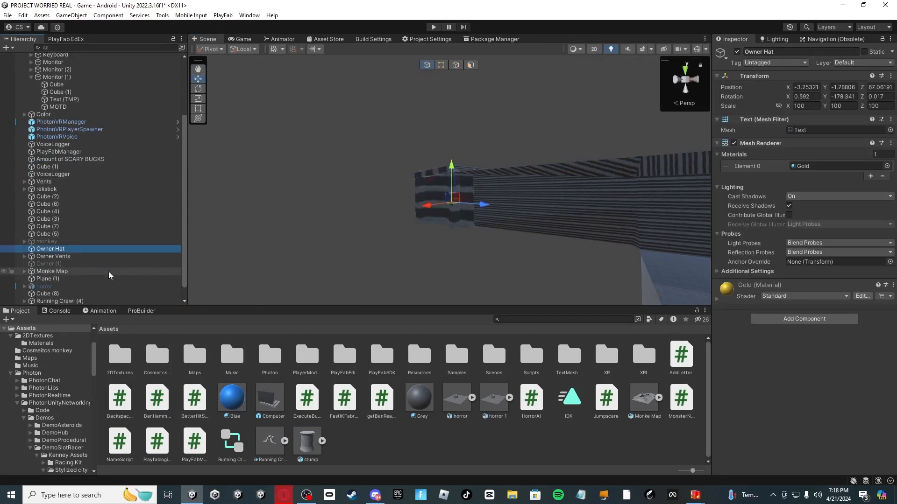
pyautogui.doubleClick(72, 254)
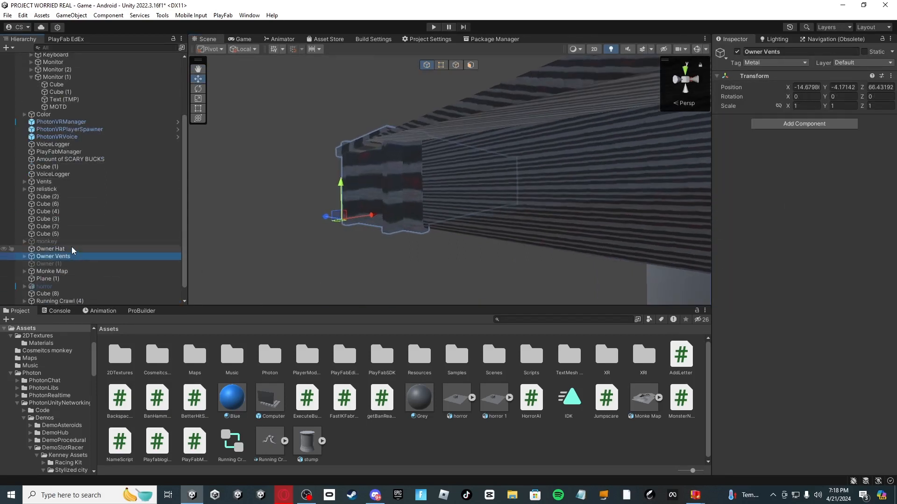
pyautogui.moveTo(69, 257); pyautogui.dragTo(62, 189)
# - Examine the Disableitems and Specialitems lists of the Playfablogin script on PlayFabManager
pyautogui.moveTo(264, 220); pyautogui.dragTo(457, 234, button='right')
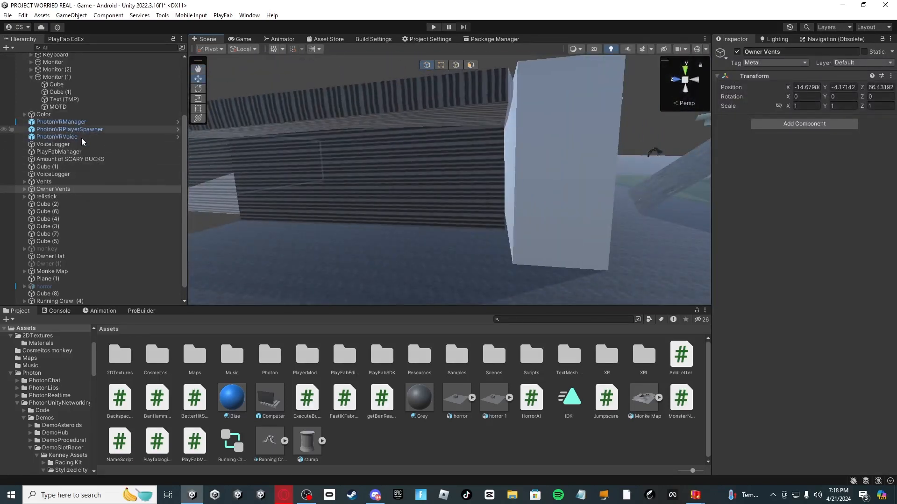
pyautogui.click(85, 153)
pyautogui.moveTo(554, 209); pyautogui.dragTo(542, 230, button='right')
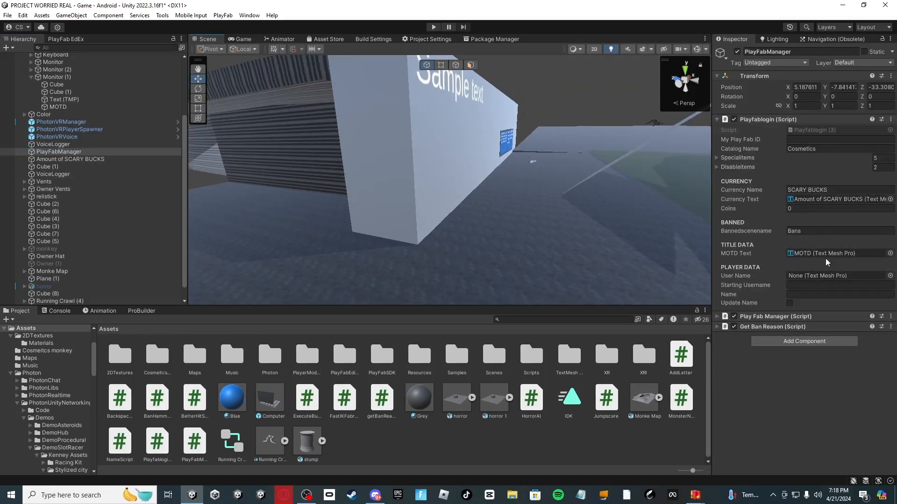
pyautogui.click(725, 167)
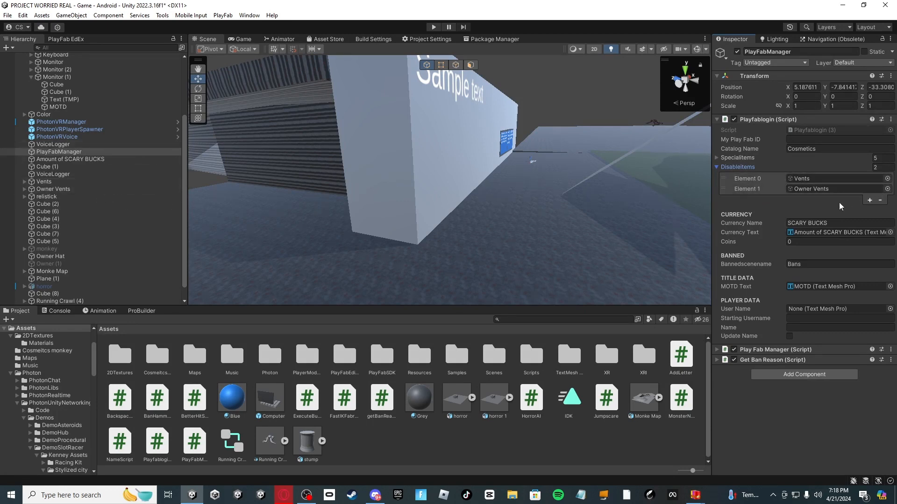
pyautogui.click(761, 157)
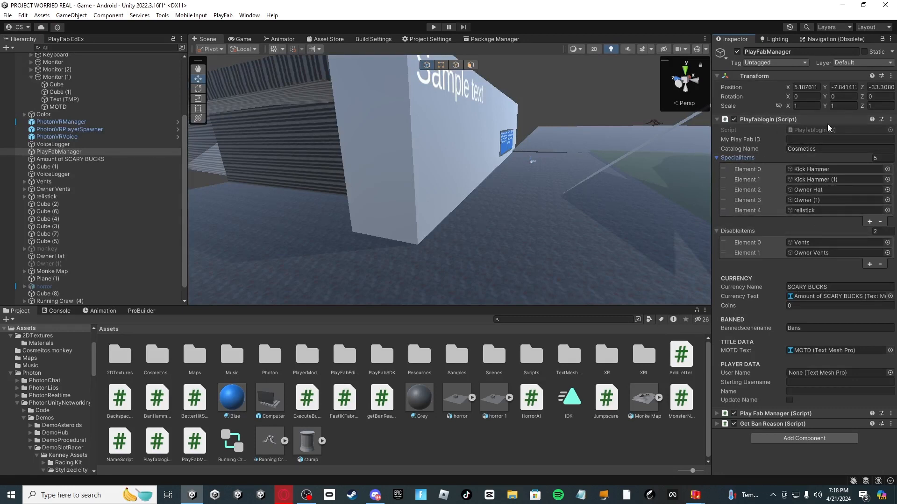
pyautogui.click(758, 230)
pyautogui.click(742, 160)
# - Search the project assets for player, inspect the Player prefab, and return to the scene
pyautogui.press('w')
pyautogui.moveTo(567, 106); pyautogui.dragTo(587, 45, button='right')
pyautogui.press('w')
pyautogui.moveTo(482, 187); pyautogui.dragTo(371, 330, button='right')
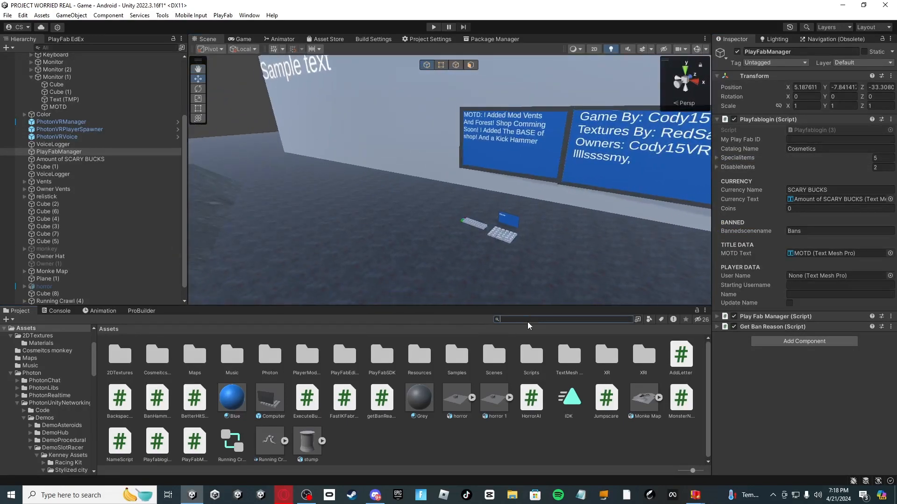
pyautogui.write('player')
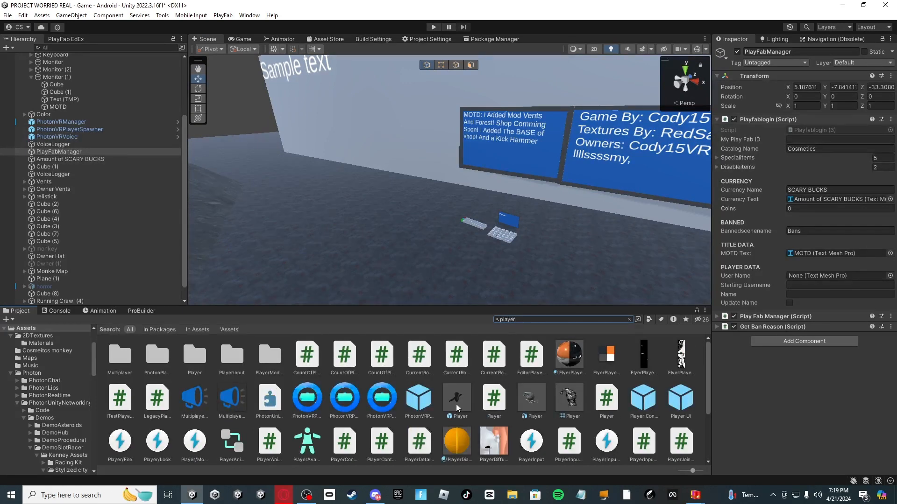
pyautogui.doubleClick(456, 404)
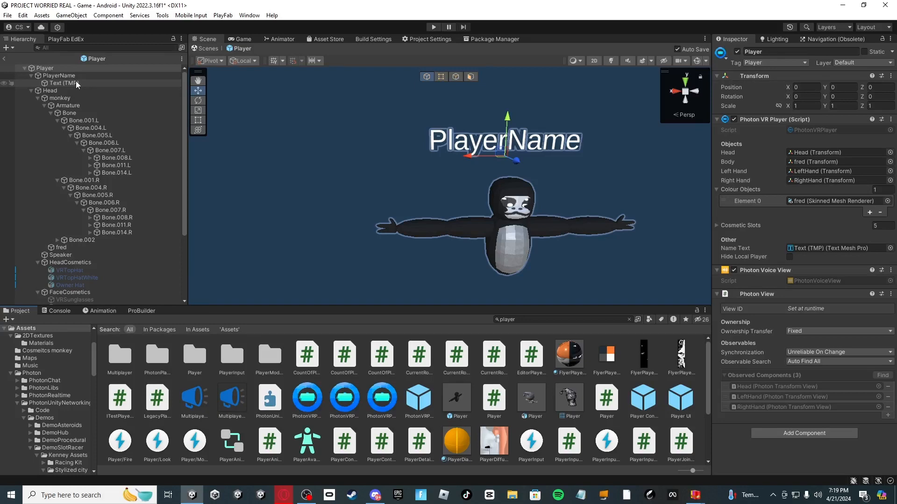
pyautogui.click(4, 58)
# - Search the project assets for photon VR logo and select the PhotonVRLogo texture
pyautogui.moveTo(334, 180); pyautogui.dragTo(530, 319, button='right')
pyautogui.write('p')
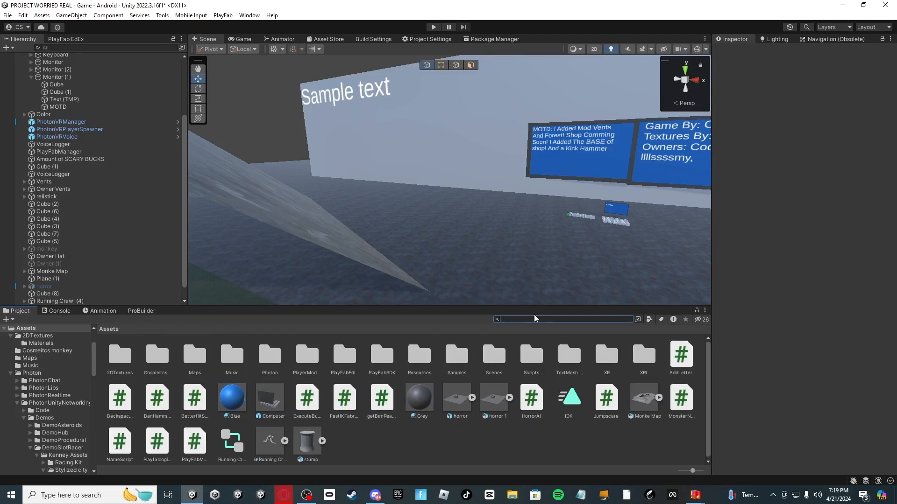
pyautogui.write('hto')
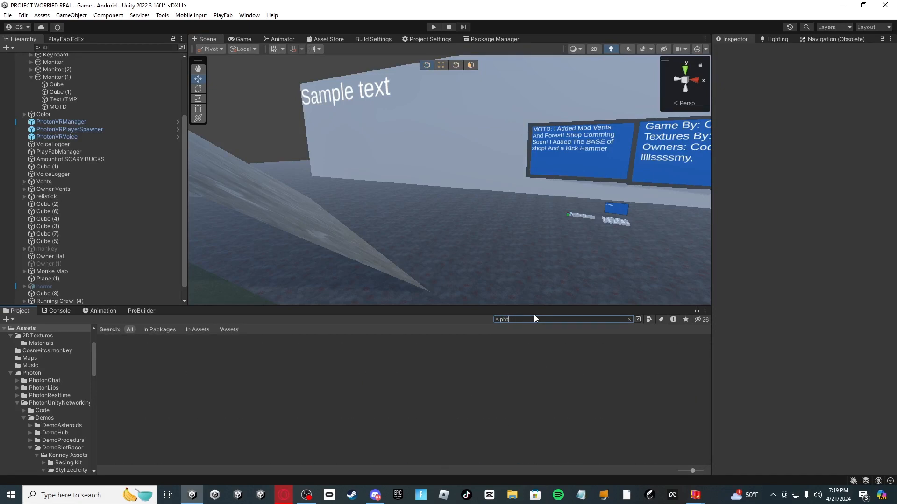
pyautogui.press('BackSpace')
pyautogui.write('on')
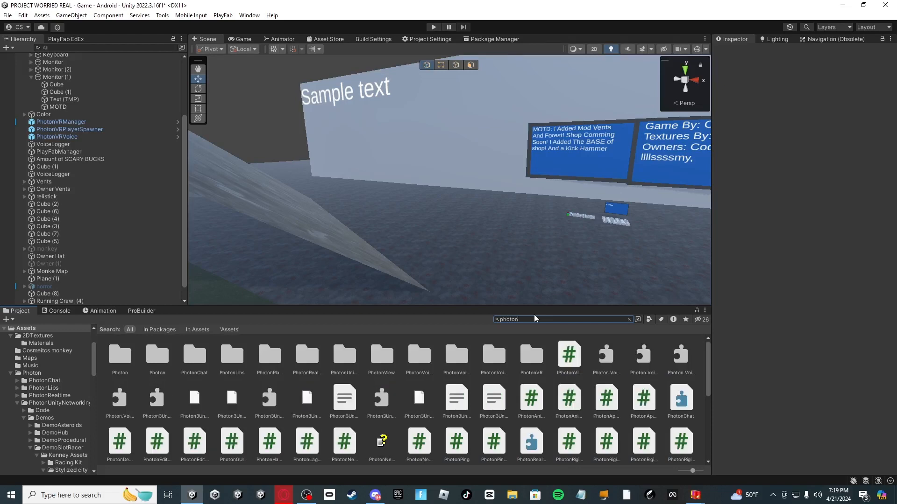
pyautogui.write(' VR')
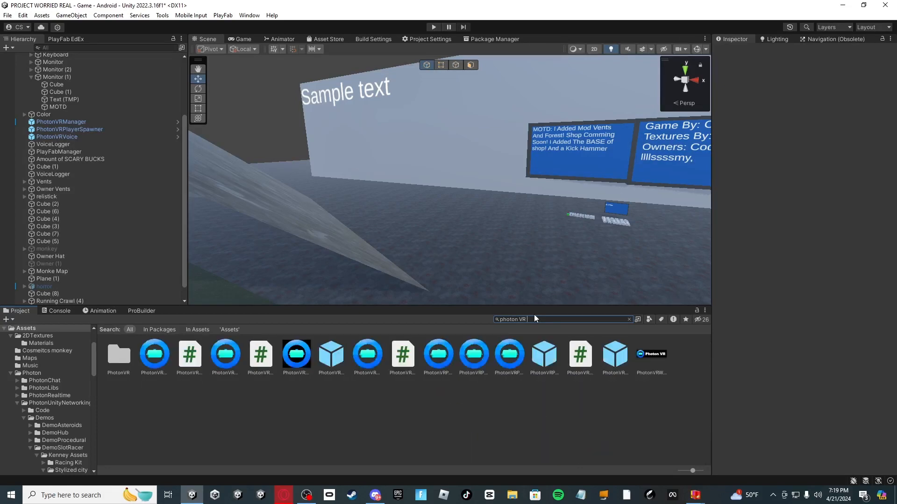
pyautogui.write(' p')
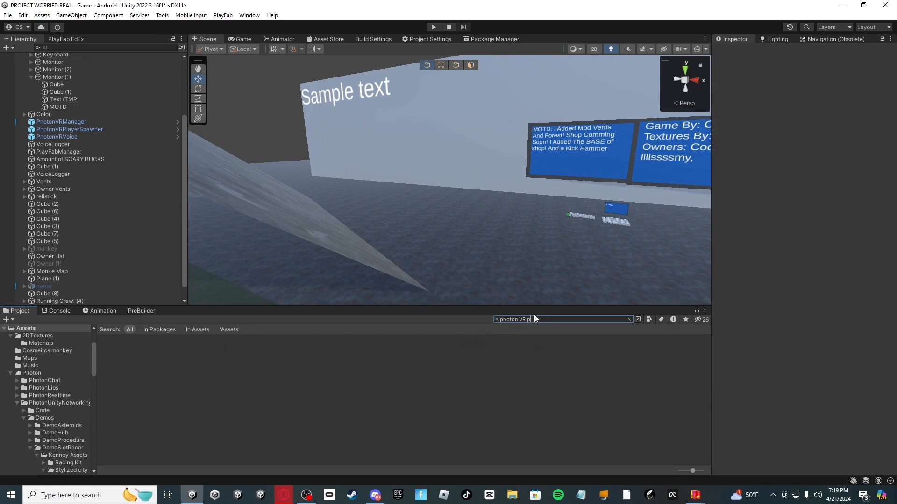
pyautogui.click(296, 359)
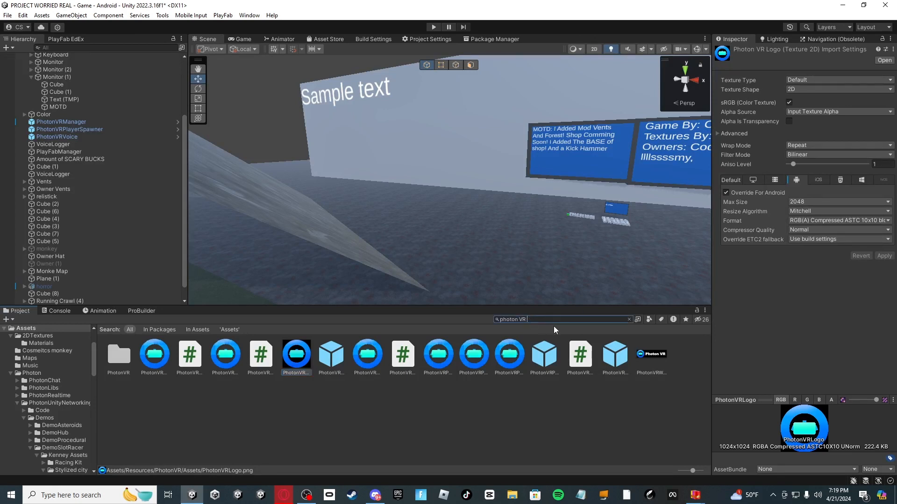
pyautogui.write('ogo')
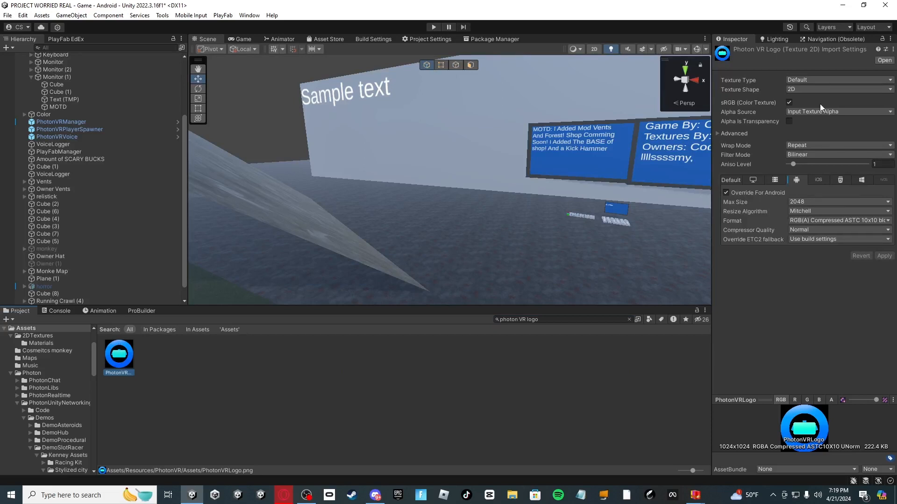
# - Set the logo texture's default import settings to max size 16384, Mitchell resizing, Automatic format and Normal Quality compression, and apply them
pyautogui.click(736, 180)
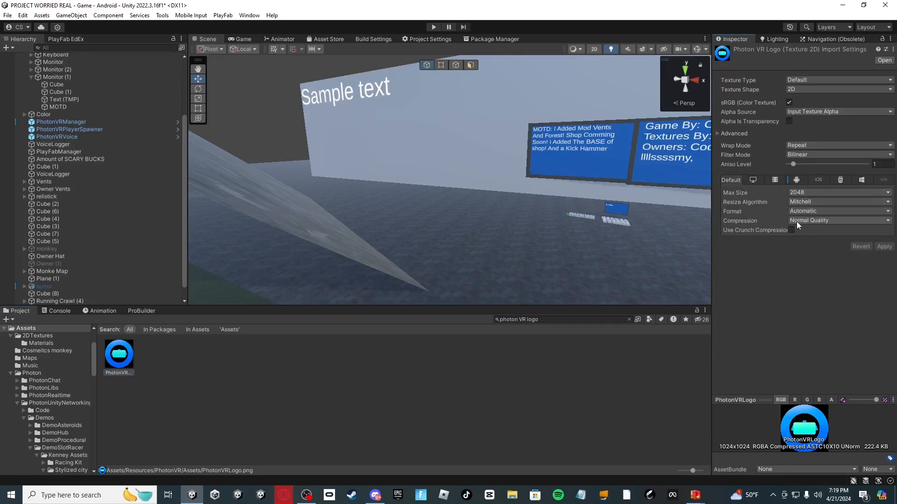
pyautogui.click(802, 193)
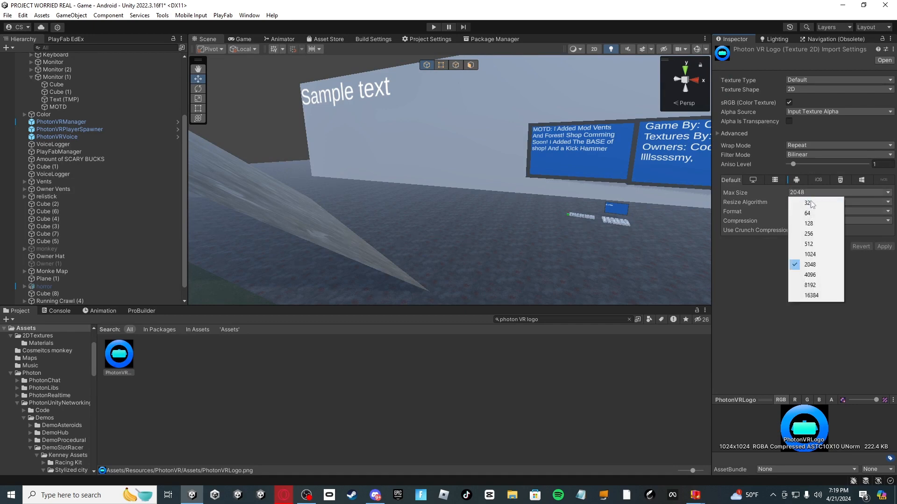
pyautogui.click(812, 295)
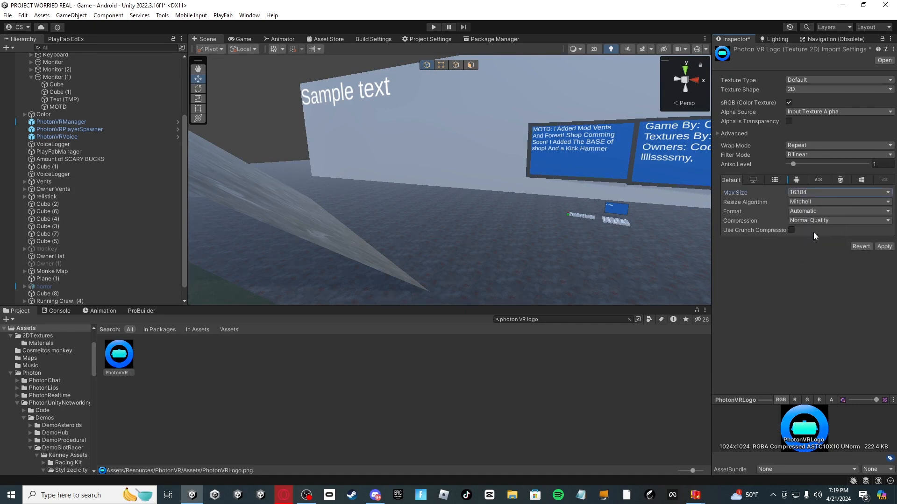
pyautogui.click(815, 221)
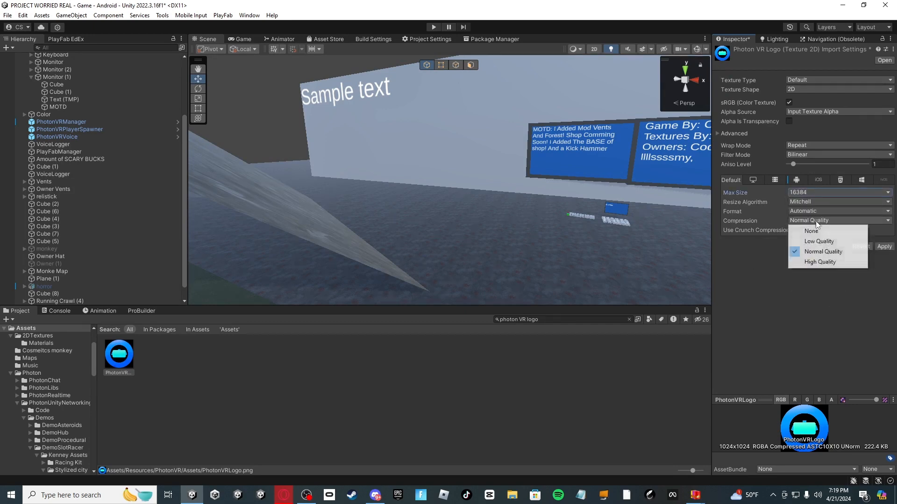
pyautogui.click(834, 254)
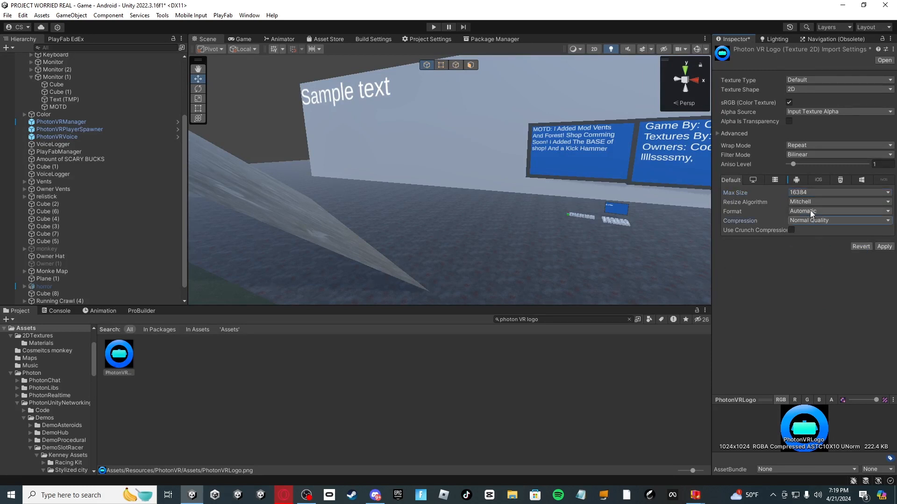
pyautogui.click(810, 211)
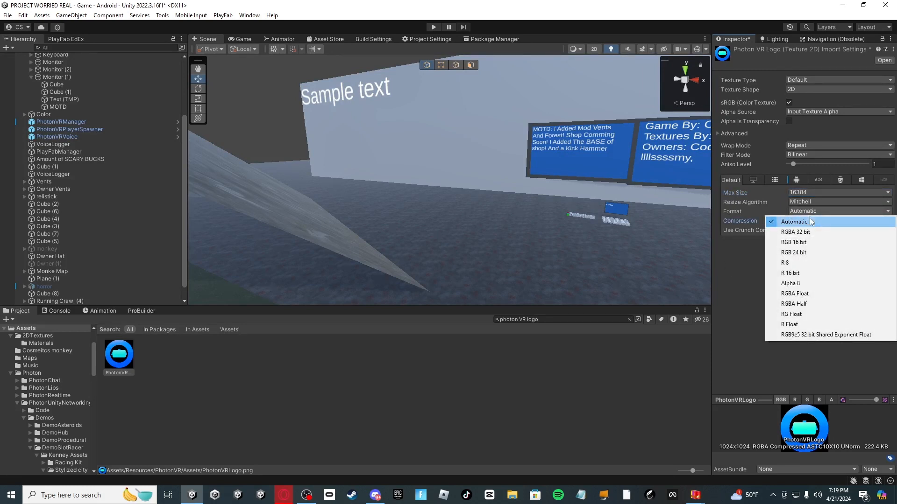
pyautogui.click(811, 222)
pyautogui.click(814, 202)
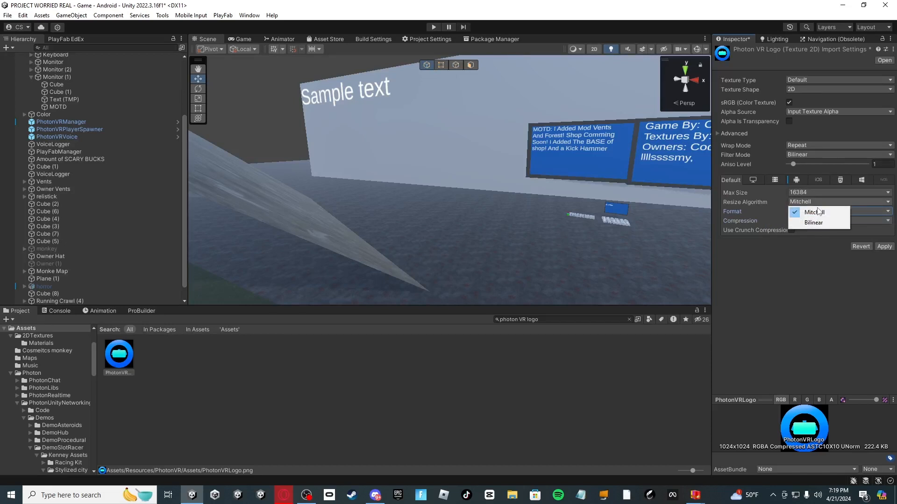
pyautogui.click(815, 212)
pyautogui.click(884, 246)
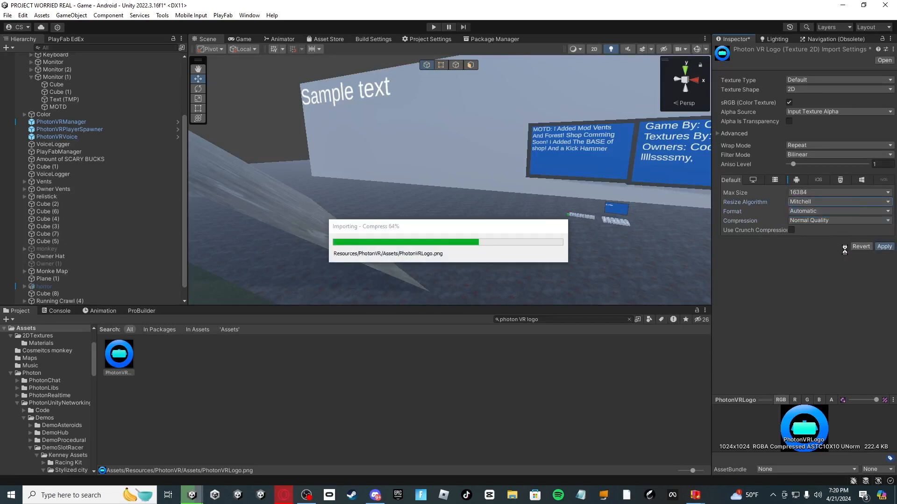
# - Set the logo texture's Android override to max size 16384 with the Mitchell resize algorithm
pyautogui.click(801, 179)
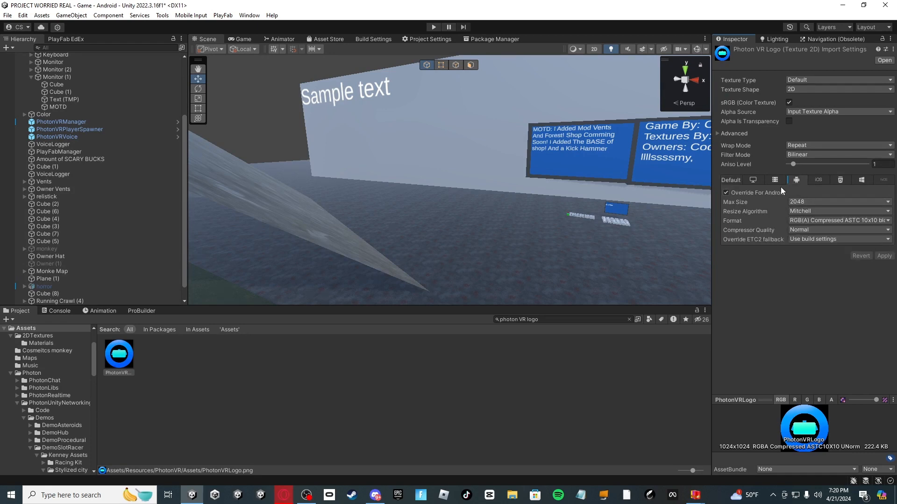
pyautogui.click(803, 201)
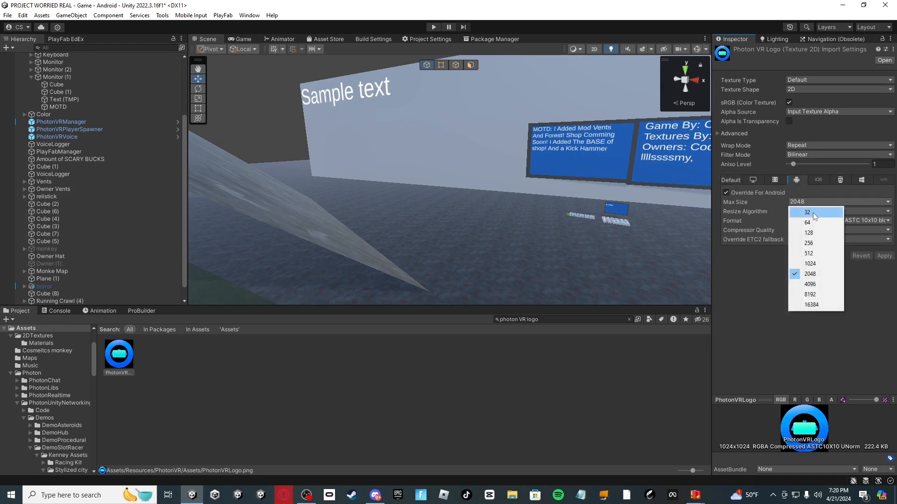
pyautogui.click(818, 305)
pyautogui.click(815, 212)
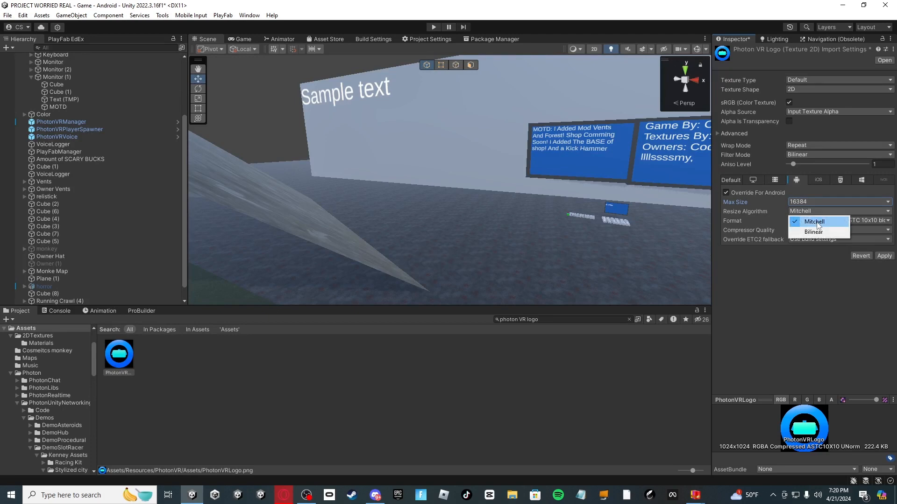
pyautogui.click(820, 220)
# - Set the Android override format to RGBA 64 bit with the ETC2 fallback on Use build settings, and apply the changes
pyautogui.click(802, 223)
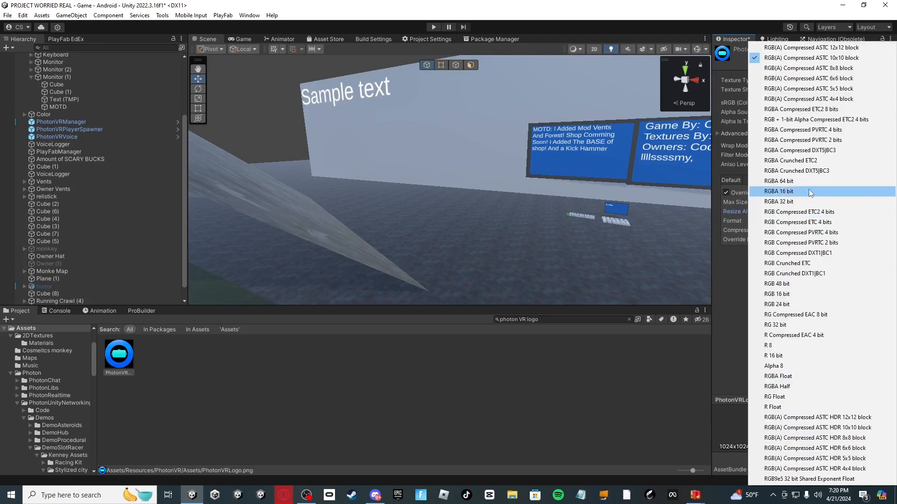
pyautogui.click(826, 48)
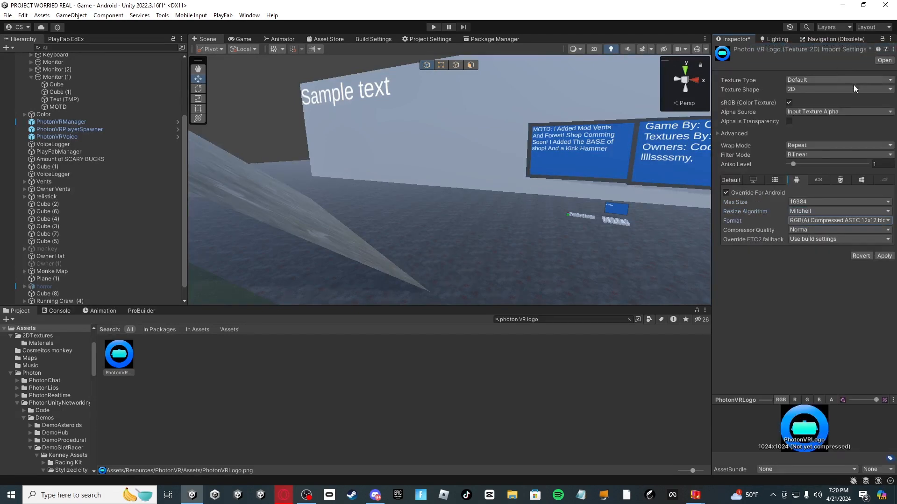
pyautogui.click(823, 220)
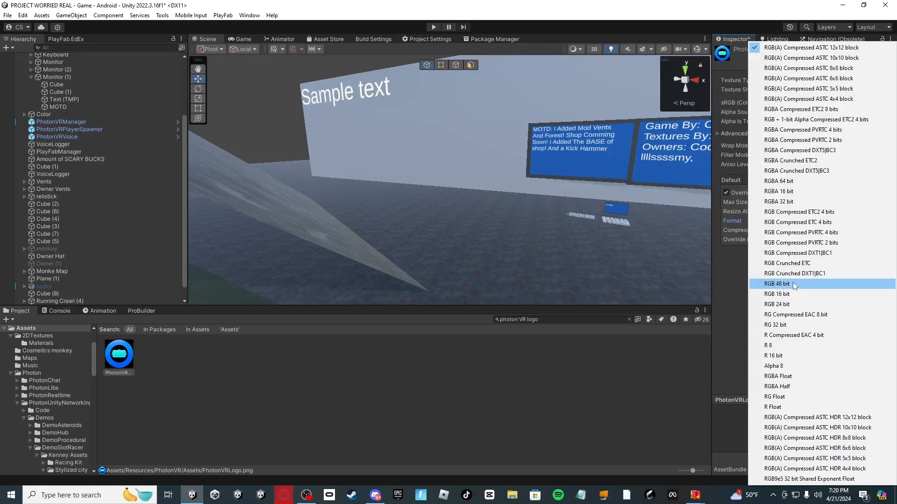
pyautogui.click(800, 182)
pyautogui.click(811, 230)
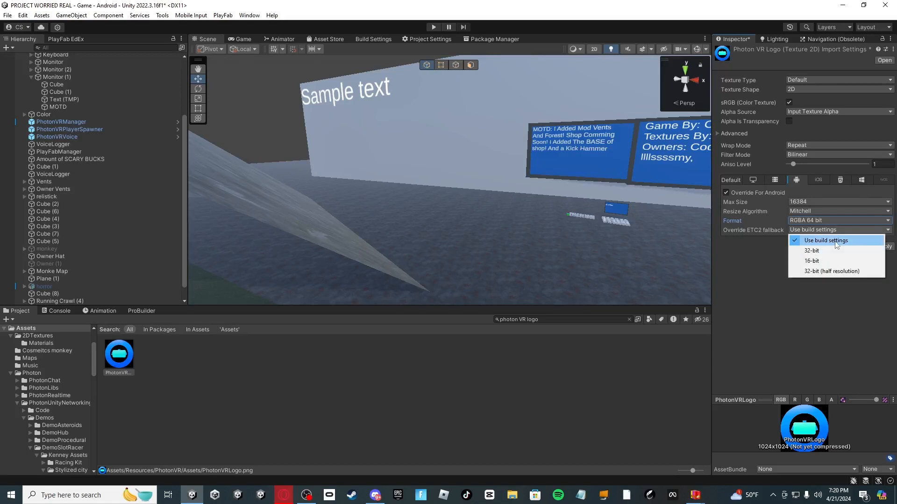
pyautogui.click(835, 240)
pyautogui.click(883, 247)
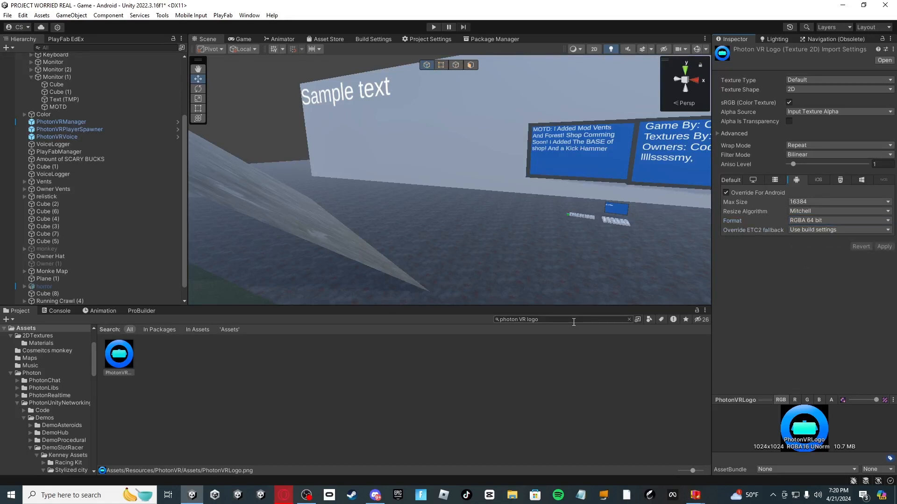
# - Examine the Android Player settings, including the version, identification values and the keystore under Publishing Settings
pyautogui.hotkey('ctrl', 'shift', 'b')
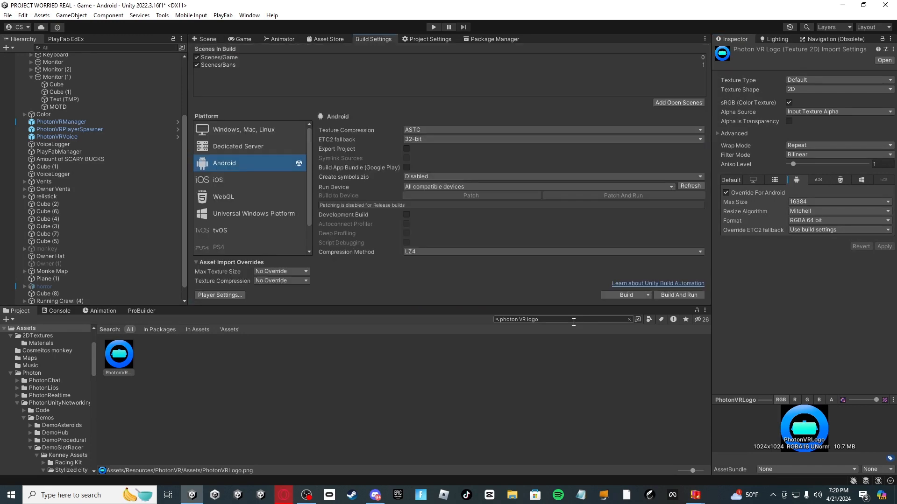
pyautogui.click(430, 41)
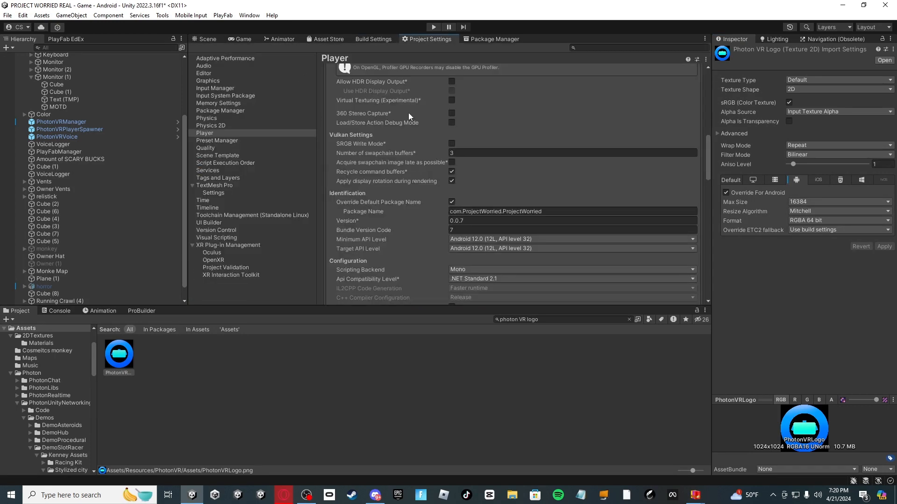
pyautogui.scroll(3, 458, 122)
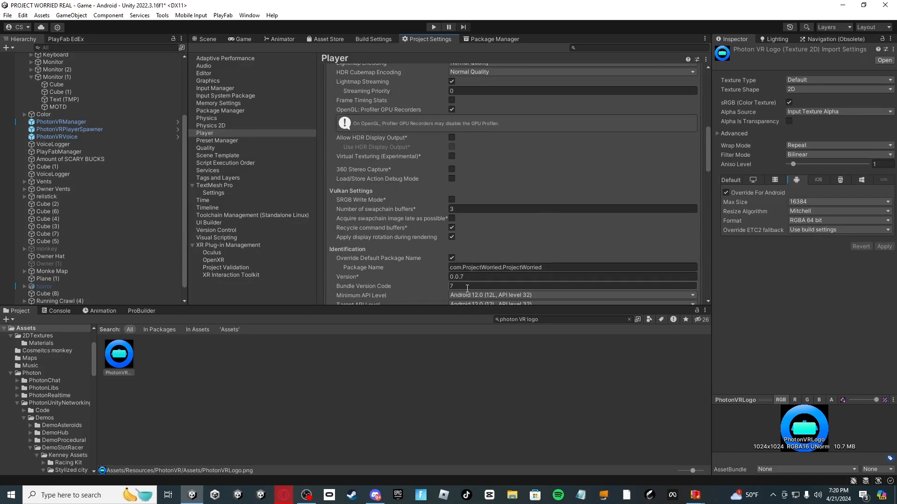
pyautogui.moveTo(708, 148); pyautogui.dragTo(703, 26)
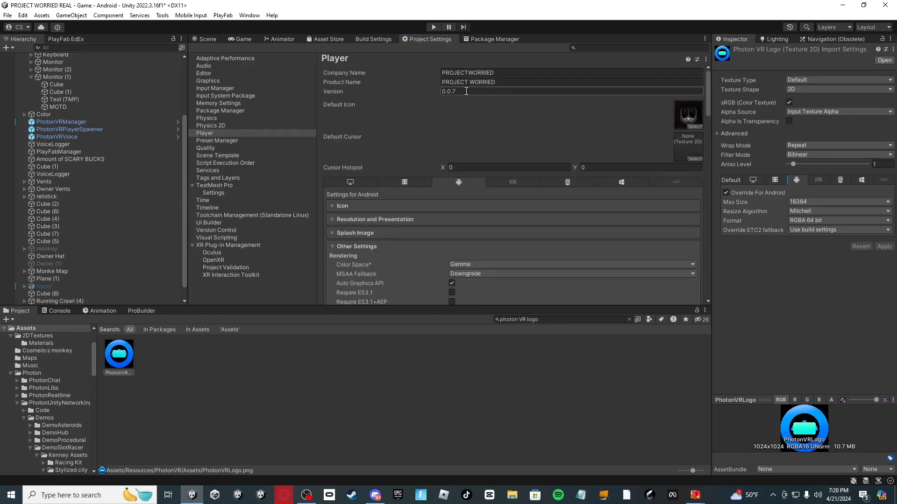
pyautogui.moveTo(708, 100); pyautogui.dragTo(709, 177)
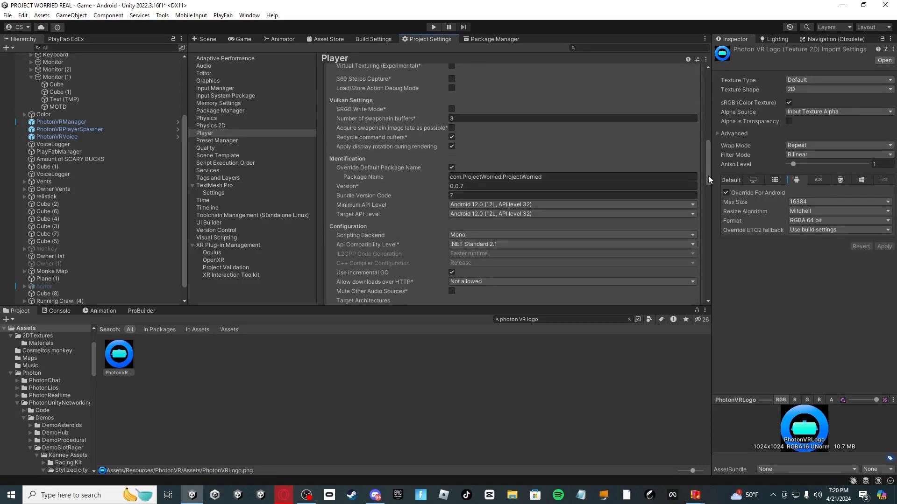
pyautogui.moveTo(708, 176)
pyautogui.mouseDown()
pyautogui.moveTo(697, 220)
pyautogui.moveTo(705, 288)
pyautogui.mouseUp()
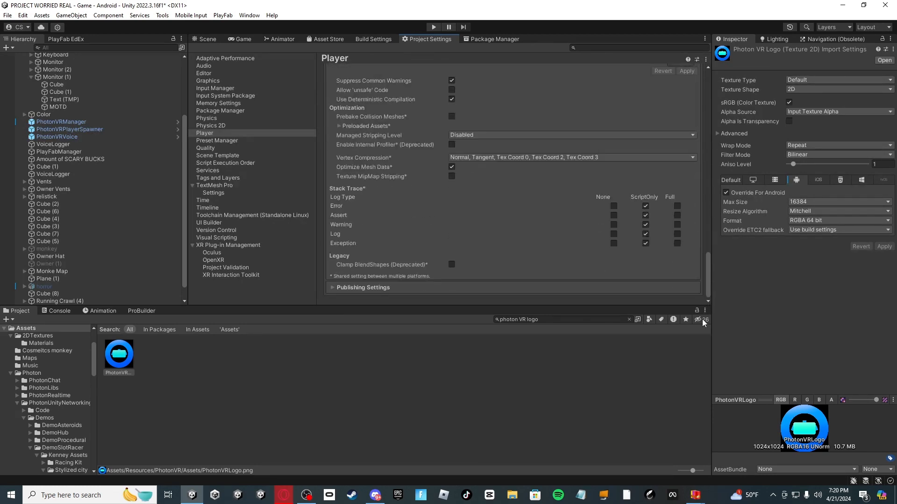
pyautogui.click(334, 287)
pyautogui.scroll(-8, 474, 205)
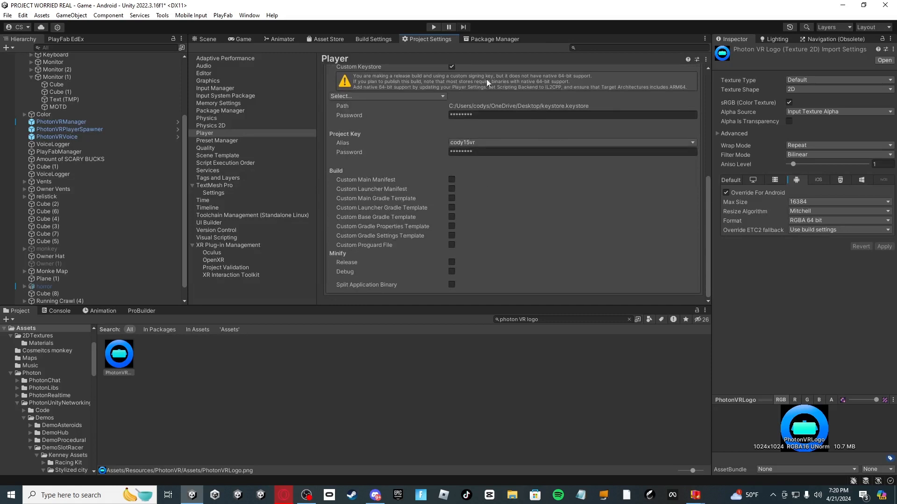
# - Assign the PROJECT WORRIED PFP texture as both the default icon and the default cursor in the Player settings
pyautogui.moveTo(712, 184); pyautogui.dragTo(696, 14)
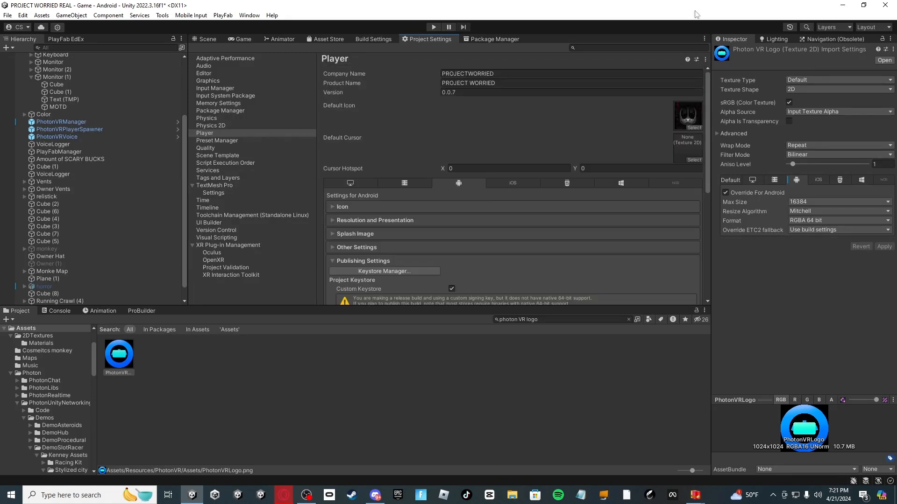
pyautogui.click(692, 128)
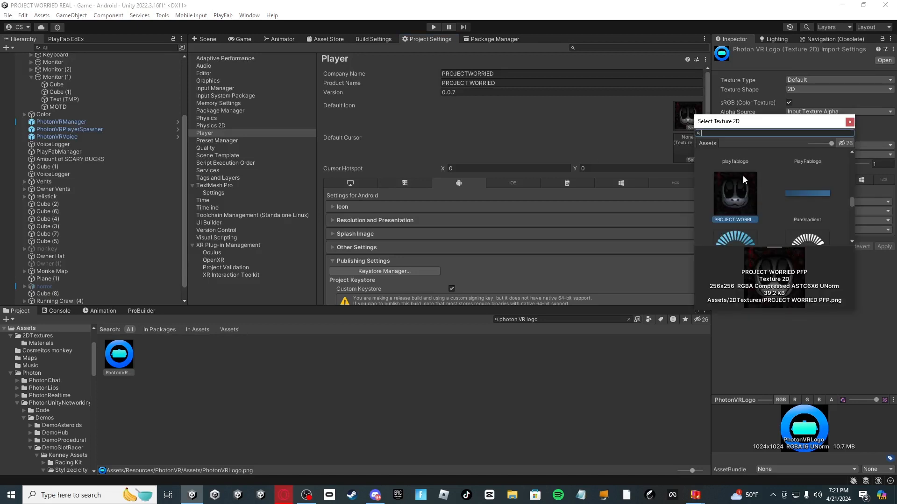
pyautogui.doubleClick(724, 202)
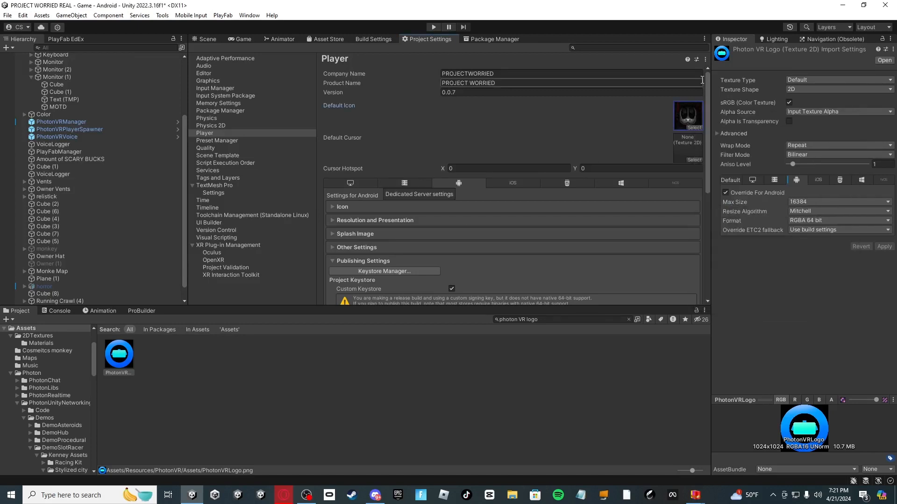
pyautogui.click(696, 161)
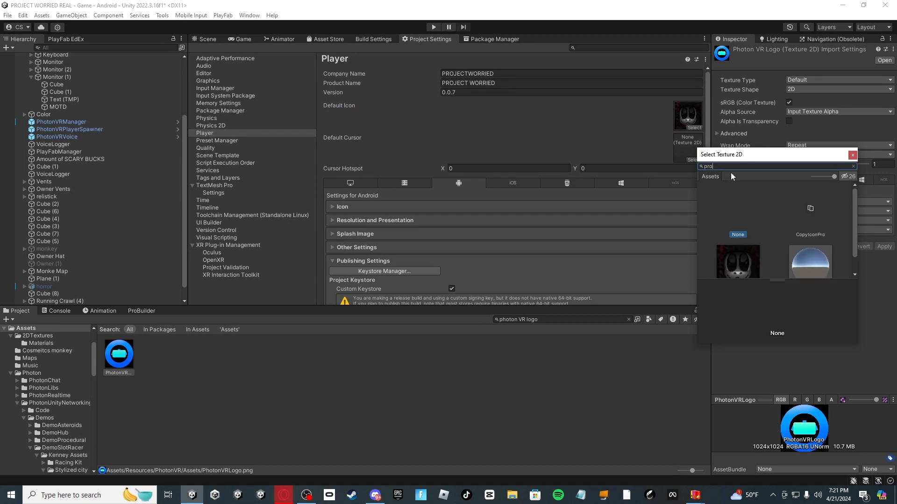
pyautogui.doubleClick(741, 257)
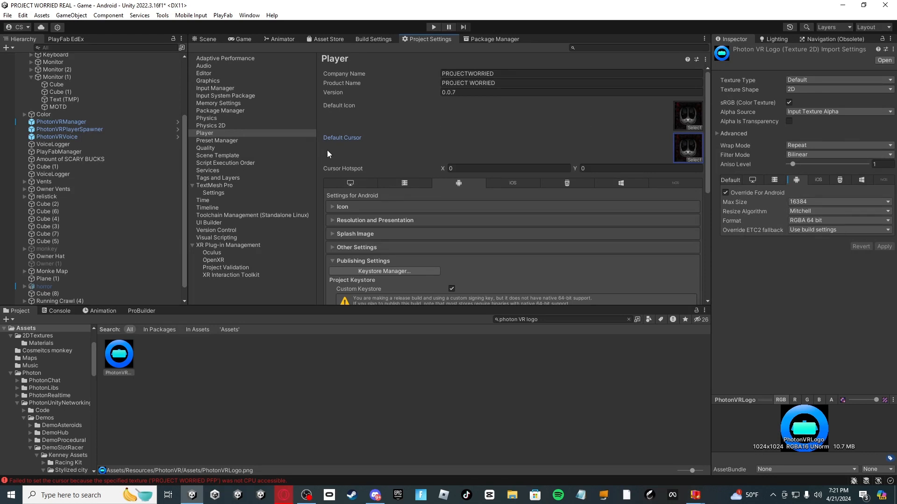
# - Check the Splash Image settings and clear the console messages
pyautogui.click(352, 233)
pyautogui.click(57, 311)
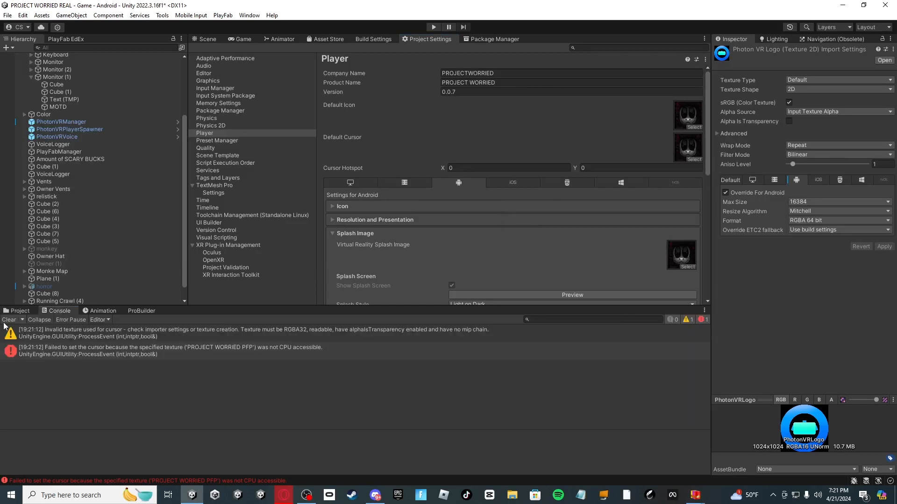
pyautogui.click(4, 321)
pyautogui.click(13, 311)
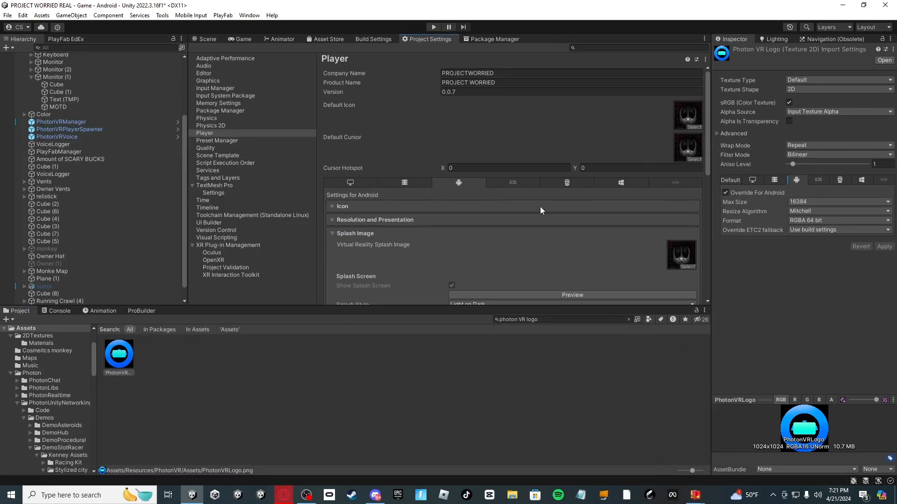
pyautogui.click(363, 232)
# - Build the Android APK as PROJECT WORRIED in Downloads with a 32-bit ETC2 fallback, saving the modified Game scene
pyautogui.click(373, 38)
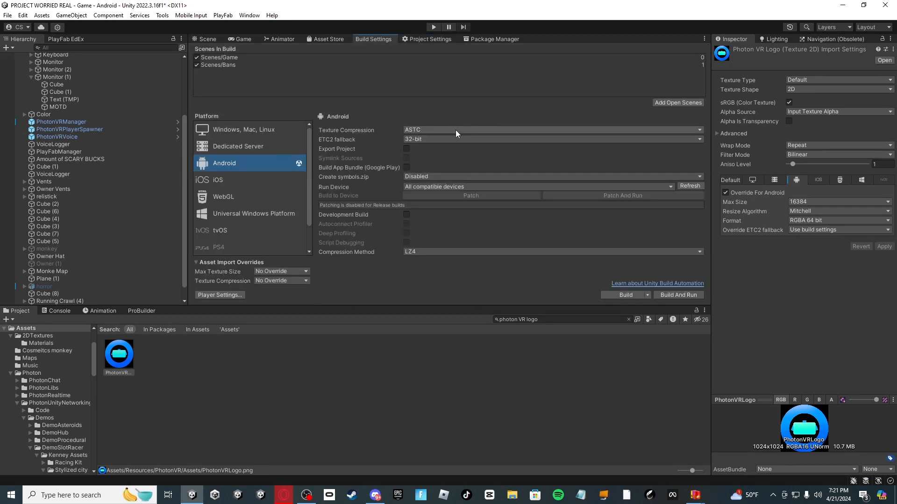
pyautogui.click(465, 139)
pyautogui.click(456, 148)
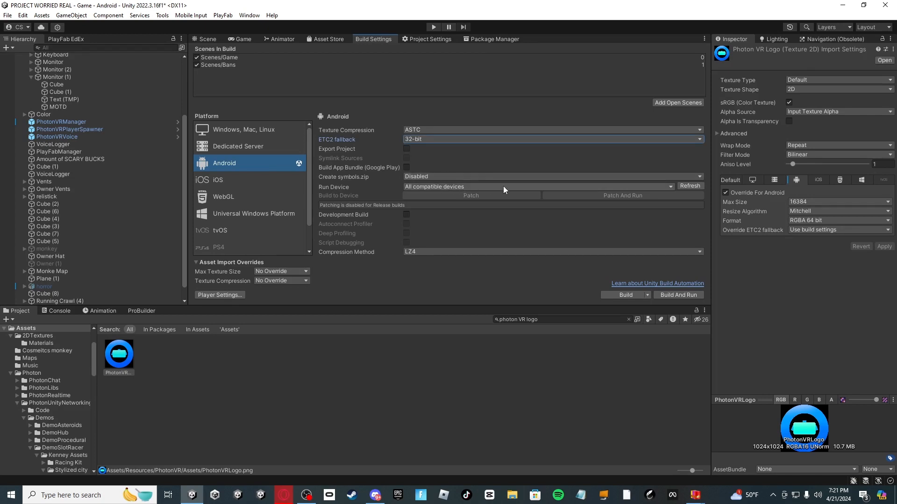
pyautogui.click(626, 295)
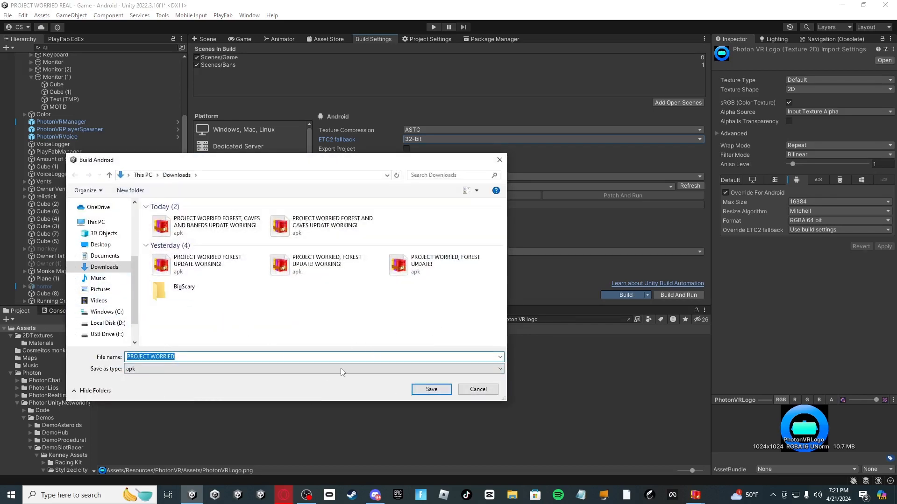
pyautogui.click(434, 391)
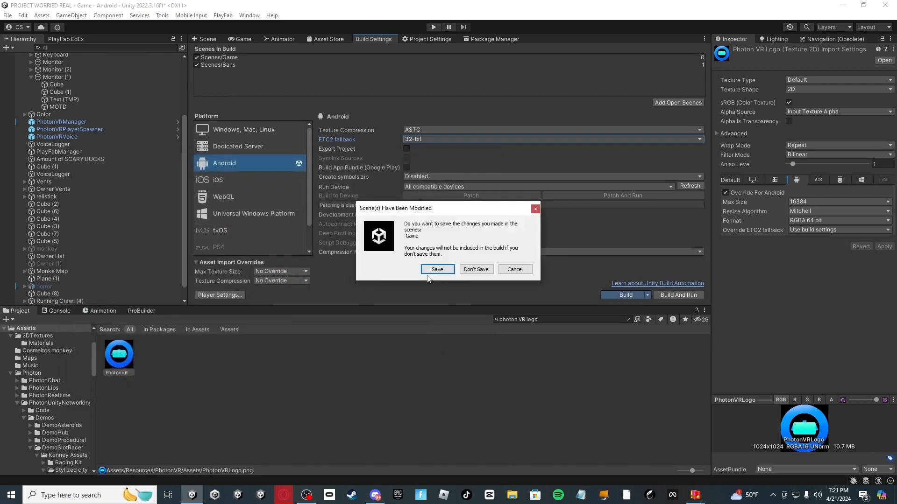
pyautogui.click(428, 271)
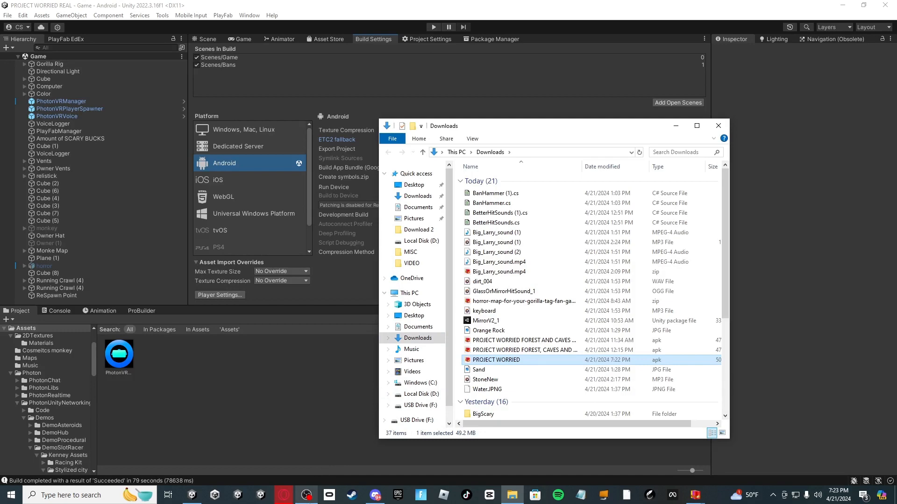
pyautogui.click(306, 495)
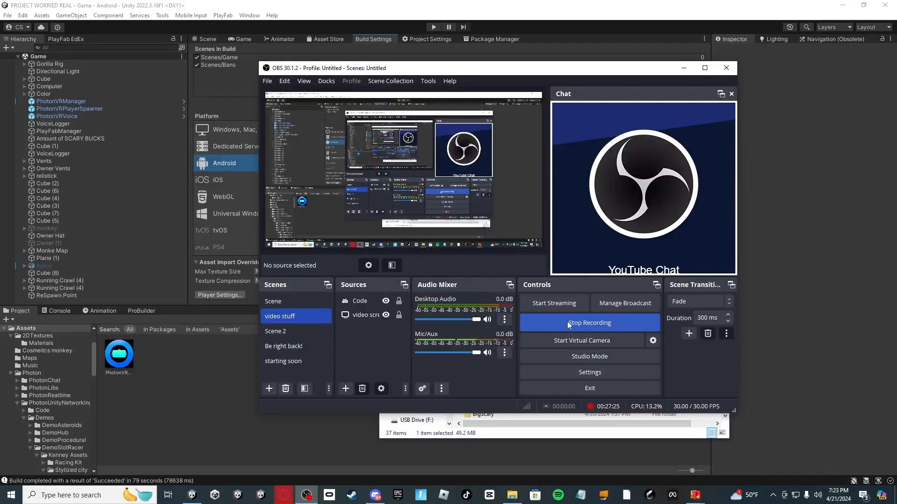